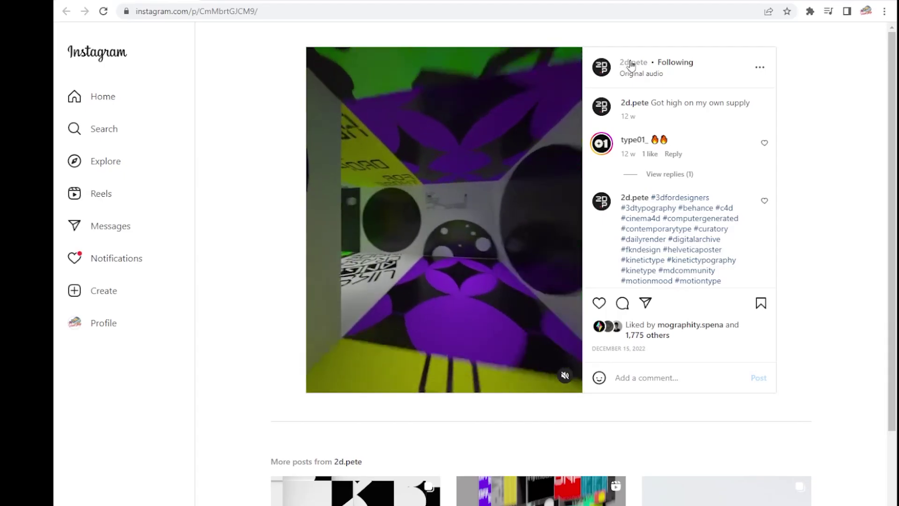
- Open the poster's Instagram profile from the reflective room clip post
left_click(632, 64)
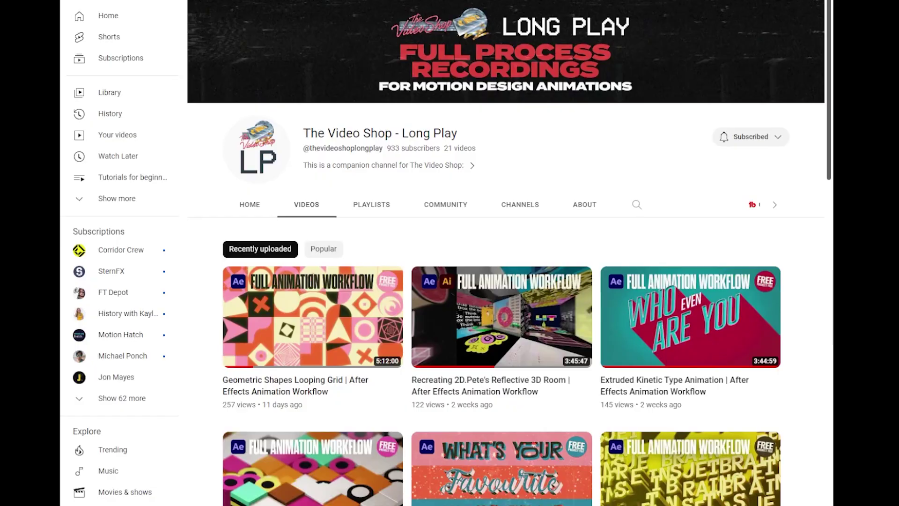
- Open the Reflective 3D Room workflow video from the channel's Videos list
left_click(510, 385)
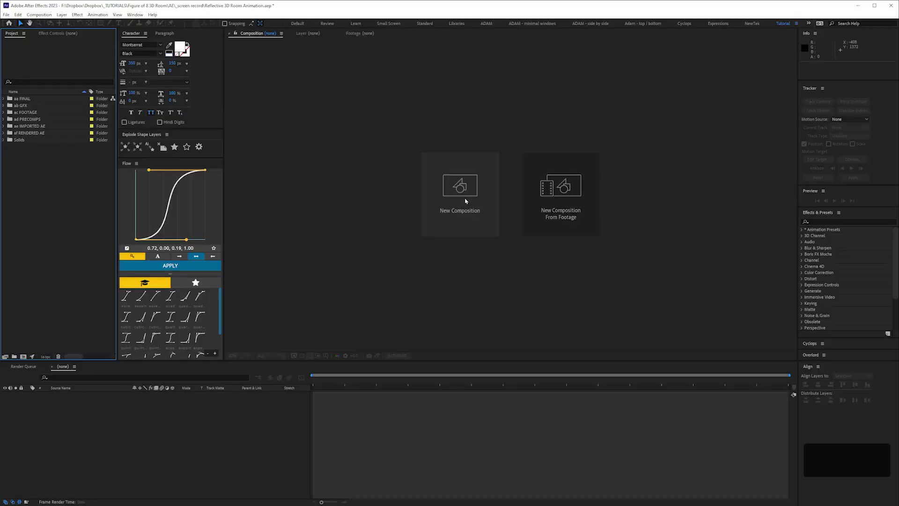
- Start a new 1000×1000 composition with a 1:00:00 duration
left_click(467, 204)
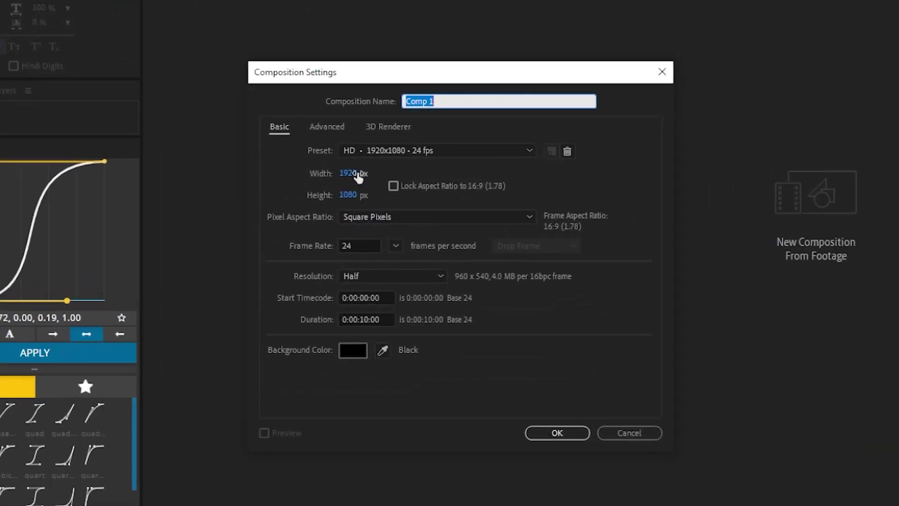
left_click(358, 173)
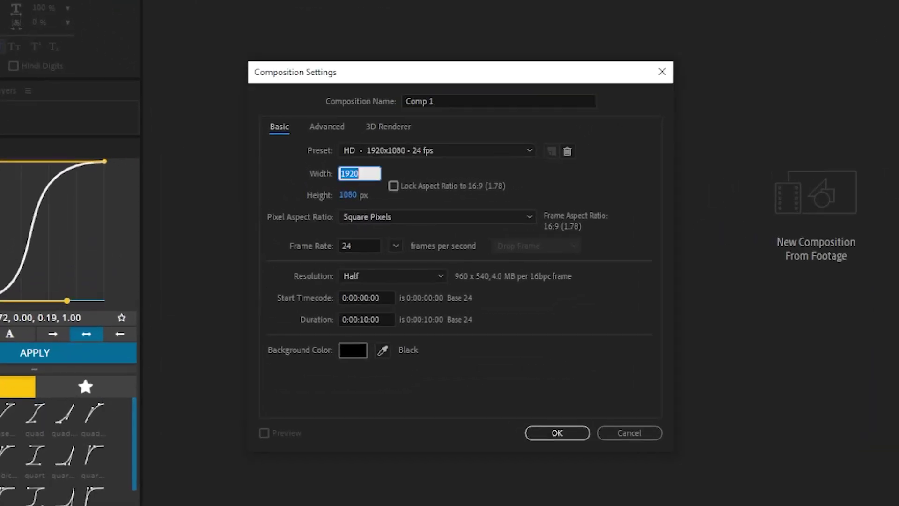
type("1000")
left_click(357, 194)
type("1000")
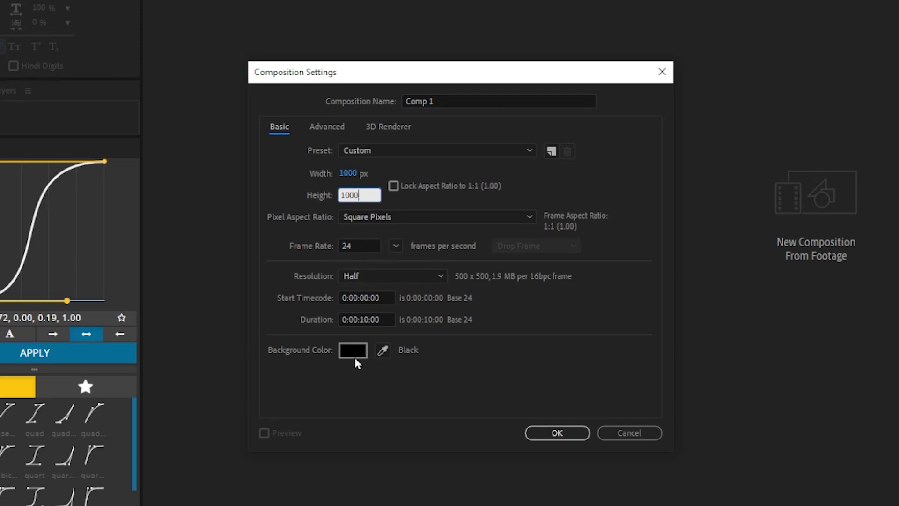
left_click(384, 319)
type("1.00.00")
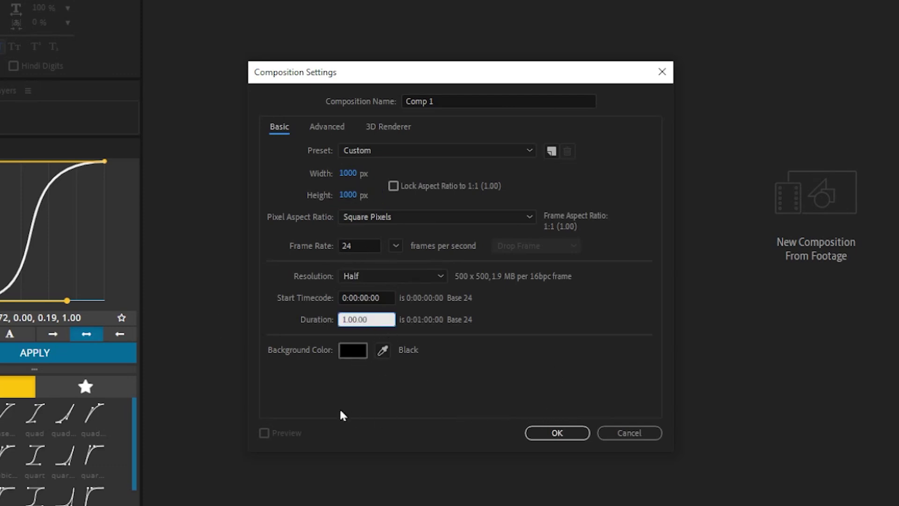
- Name the composition 'panel', create it, and file it inside ad PRECOMPS
left_click(387, 131)
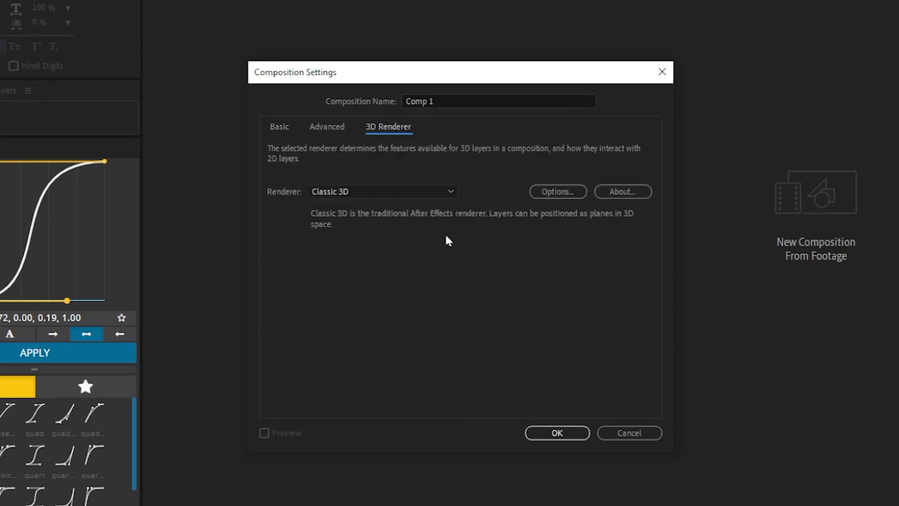
left_click(281, 134)
left_click(459, 100)
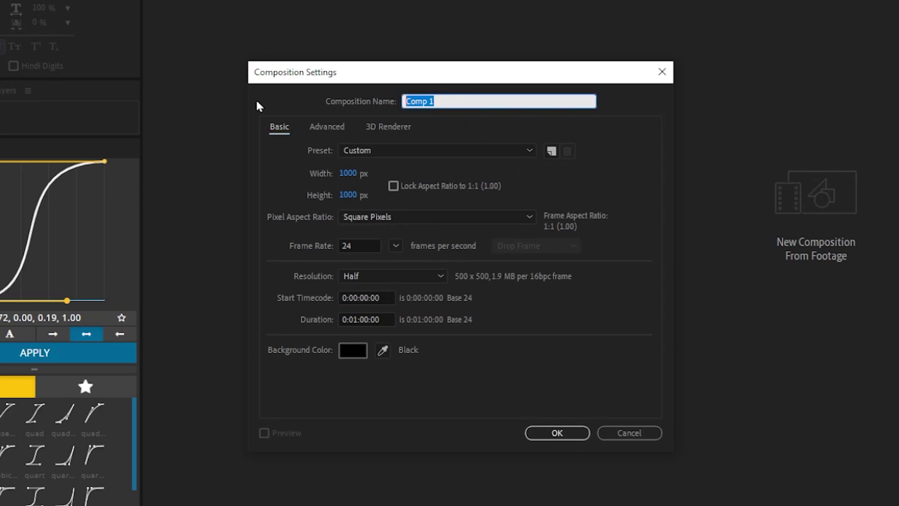
type("panel")
left_click(574, 434)
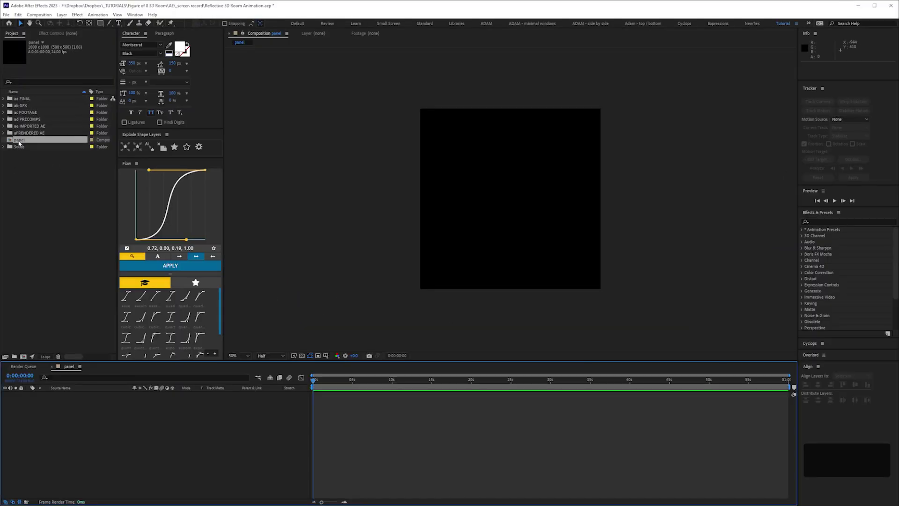
left_click_drag(19, 143, 9, 119)
left_click(4, 119)
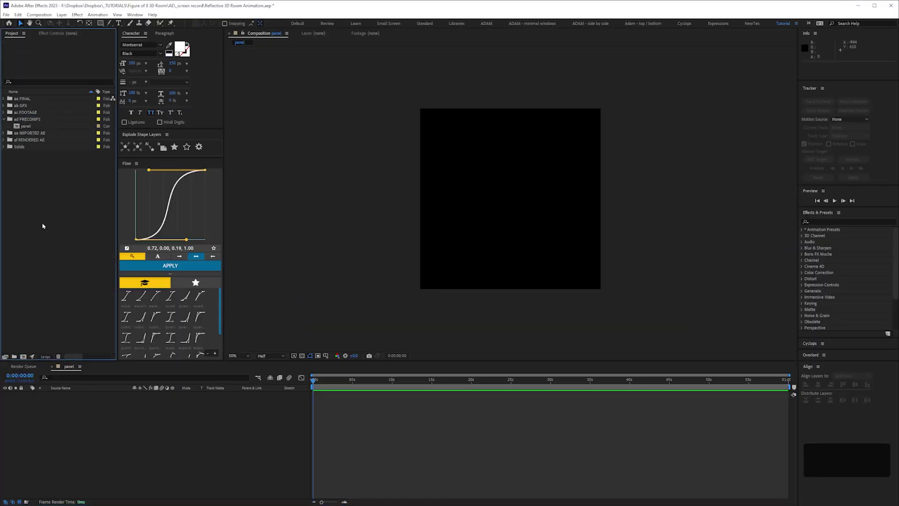
- Start another new composition sized 1920×1080
left_click(23, 357)
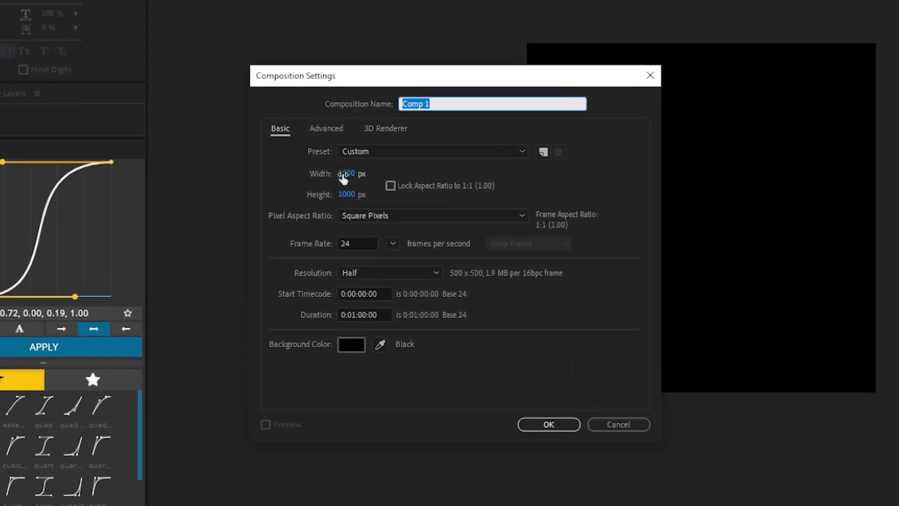
left_click(327, 176)
type("1920")
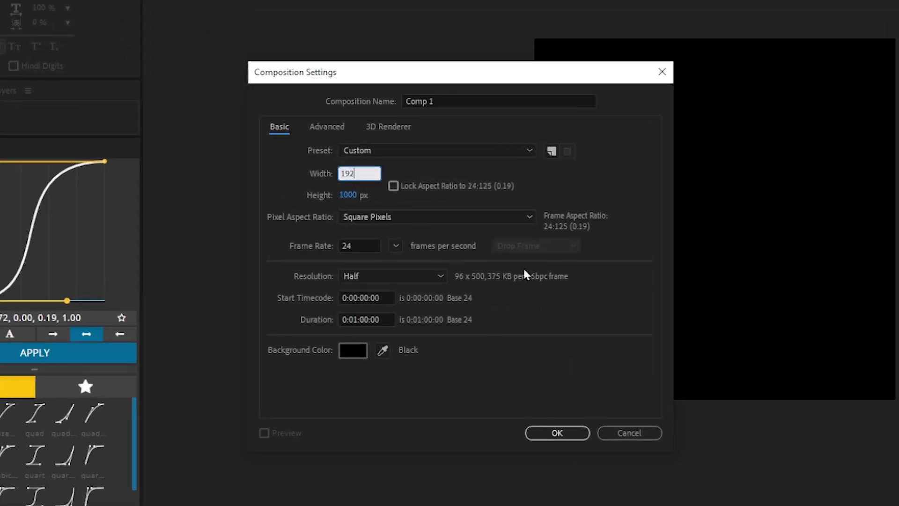
left_click(352, 196)
type("1080")
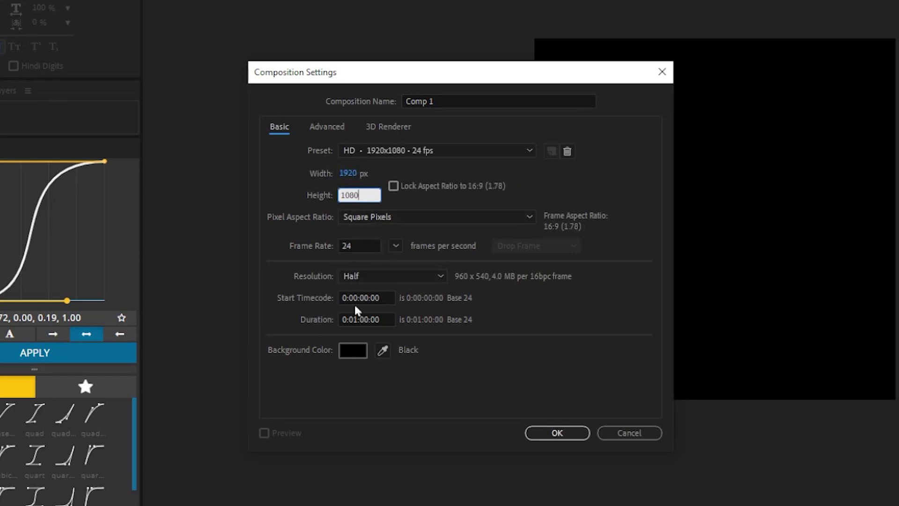
- Set its renderer to Cinema 4D, name it 'room', and file it in aa FINAL
left_click(394, 126)
left_click(353, 192)
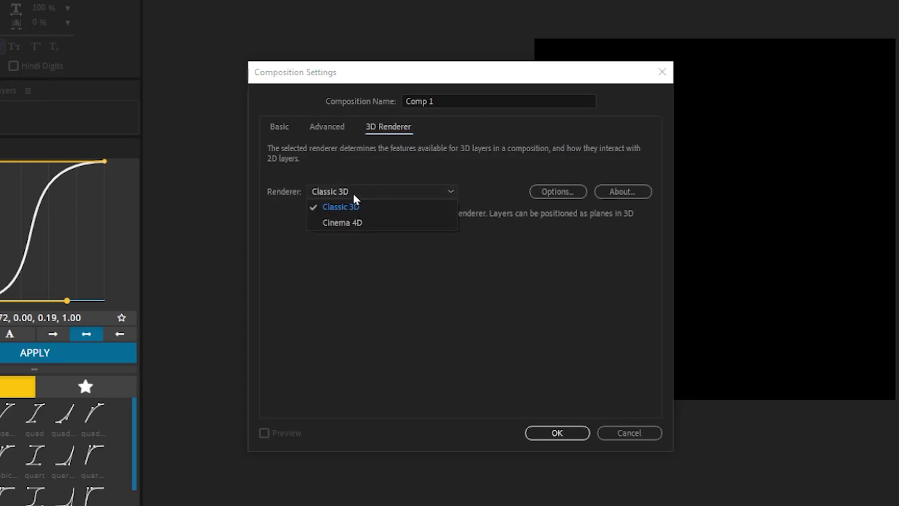
left_click(355, 224)
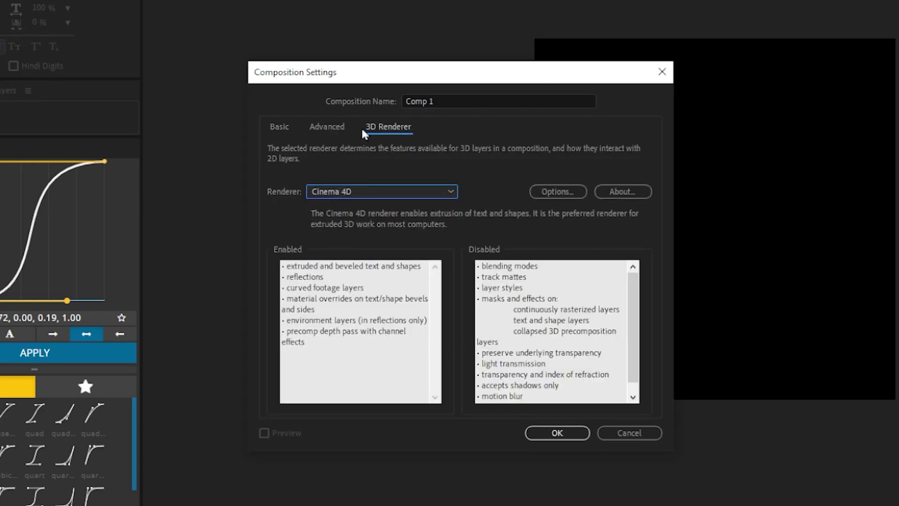
left_click(443, 100)
type("room")
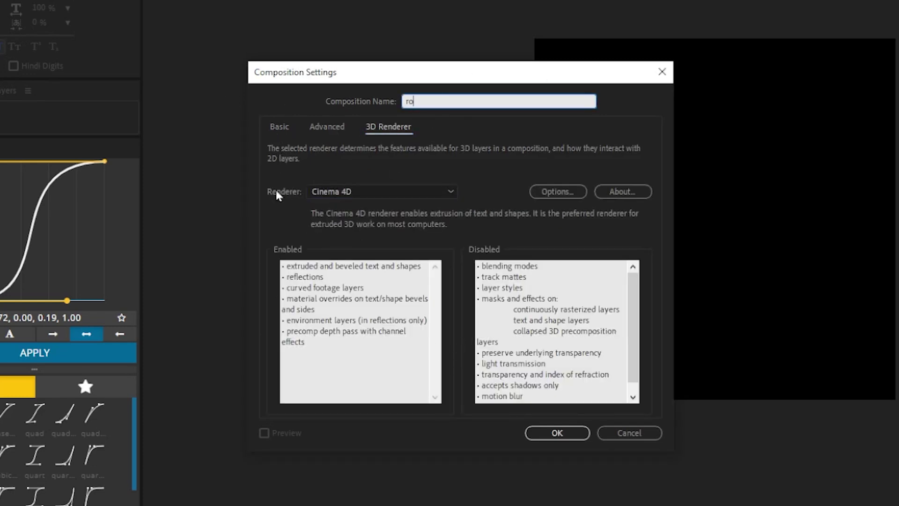
left_click(571, 435)
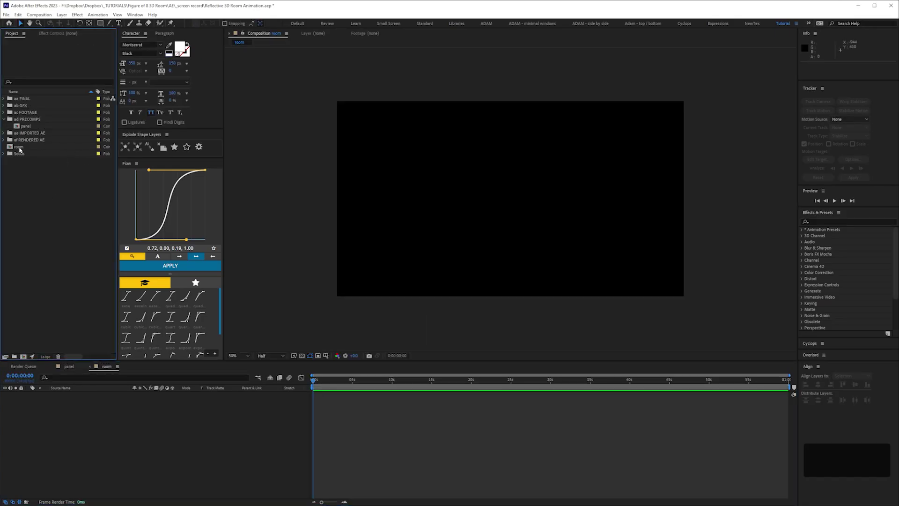
left_click_drag(20, 150, 10, 101)
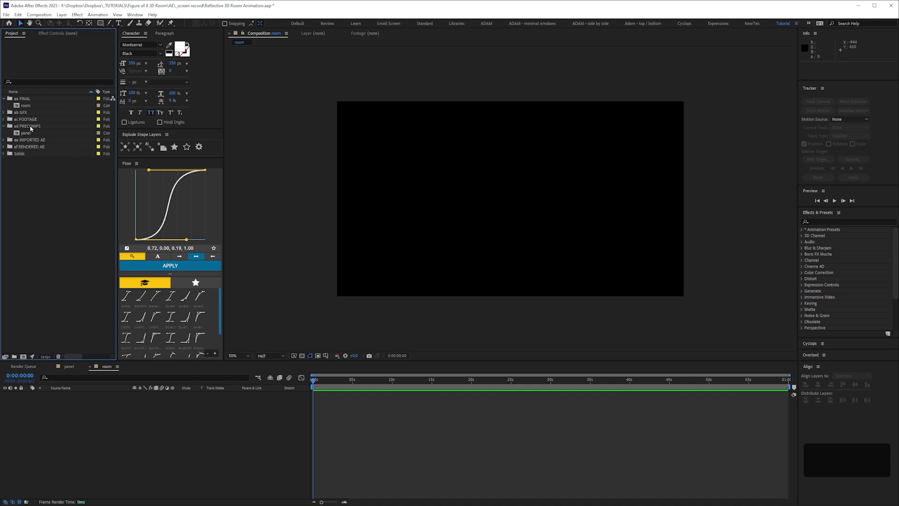
- Add panel to the room timeline as a 3D layer at Position 0,0,0
left_click_drag(27, 132, 121, 453)
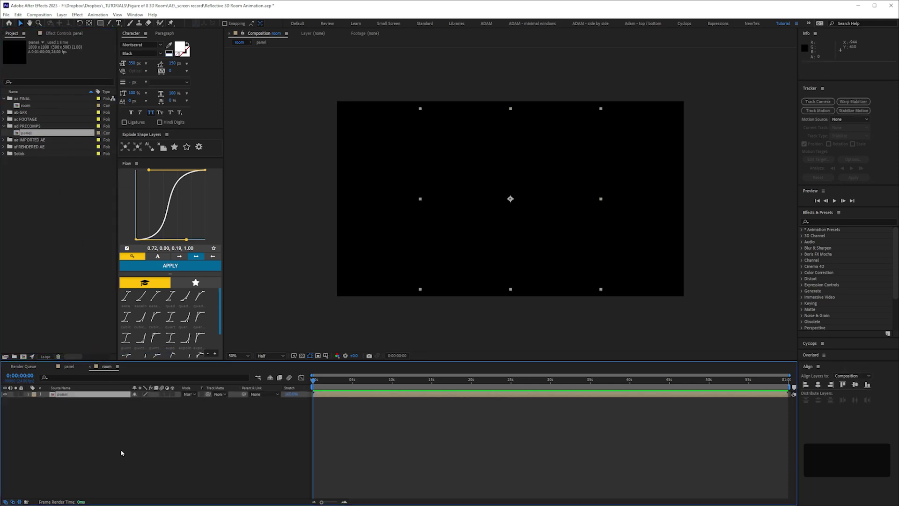
left_click(172, 393)
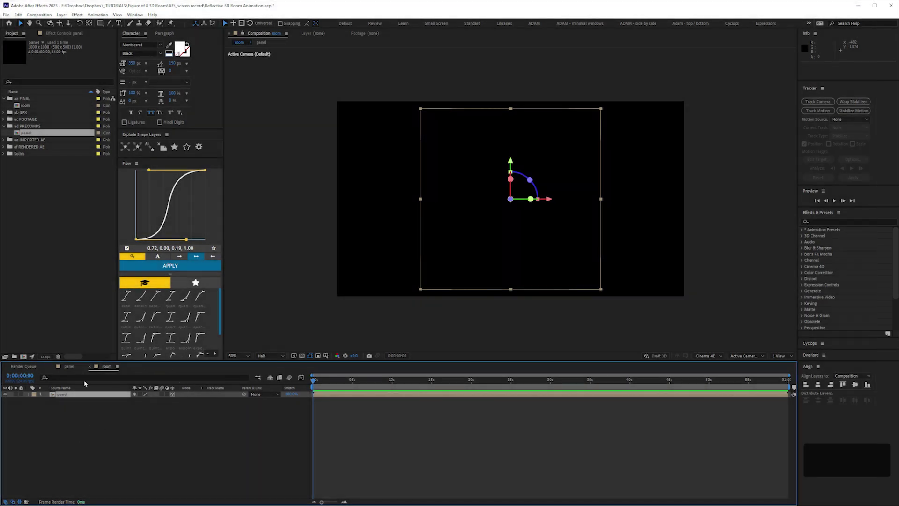
key("p")
key("KP_0")
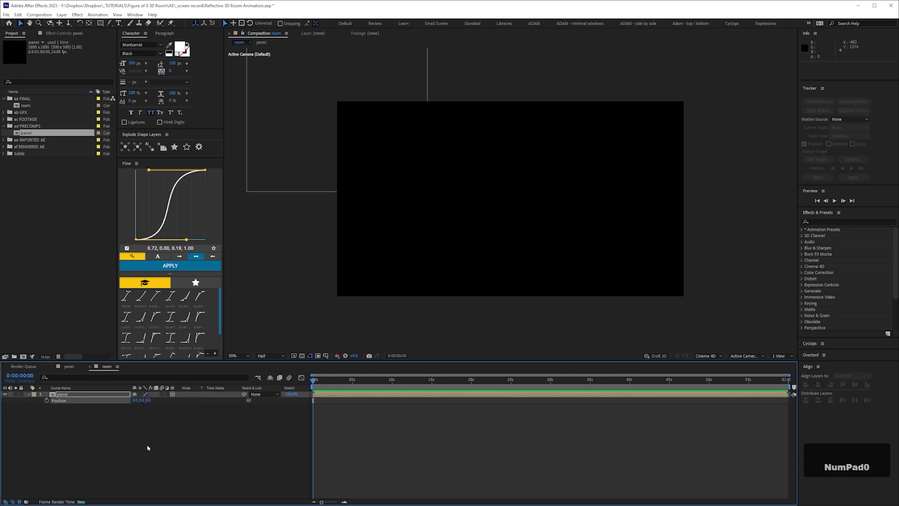
left_click(99, 401)
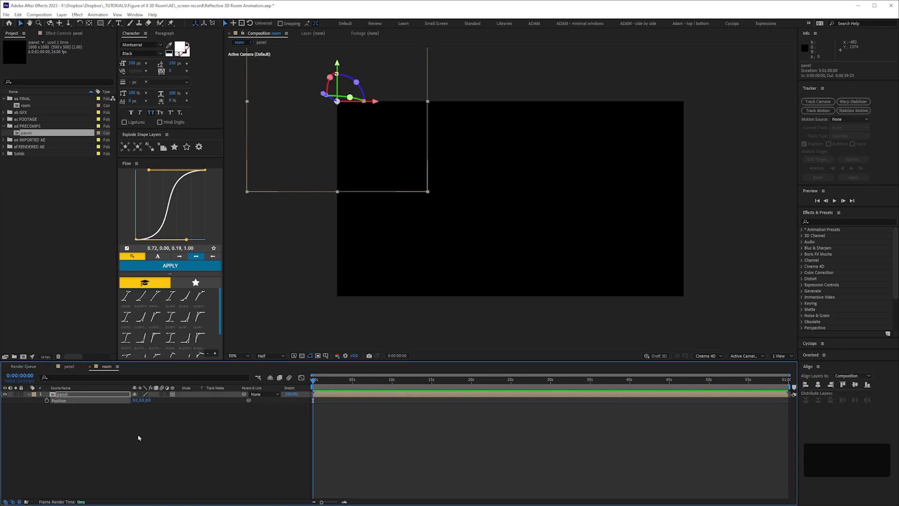
left_click(768, 346)
- Split the viewer into two views, keeping the left one as the Top view
left_click(784, 356)
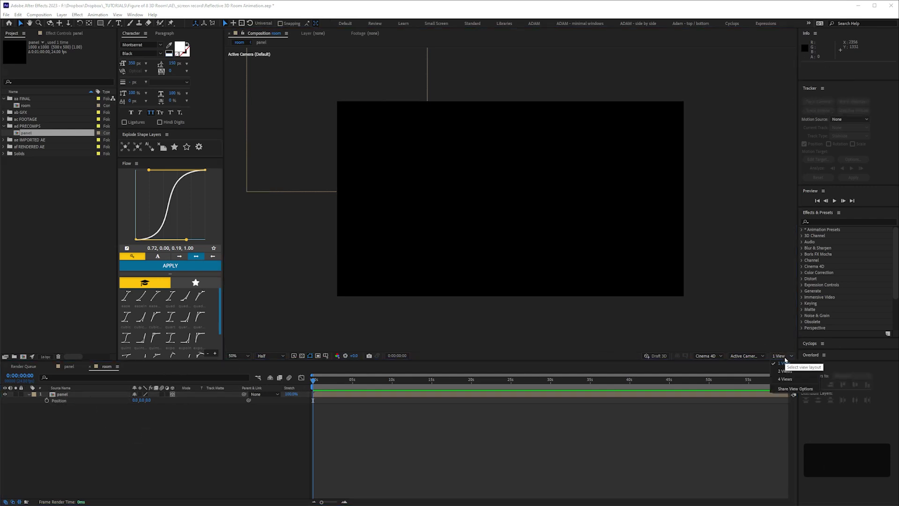
left_click(785, 371)
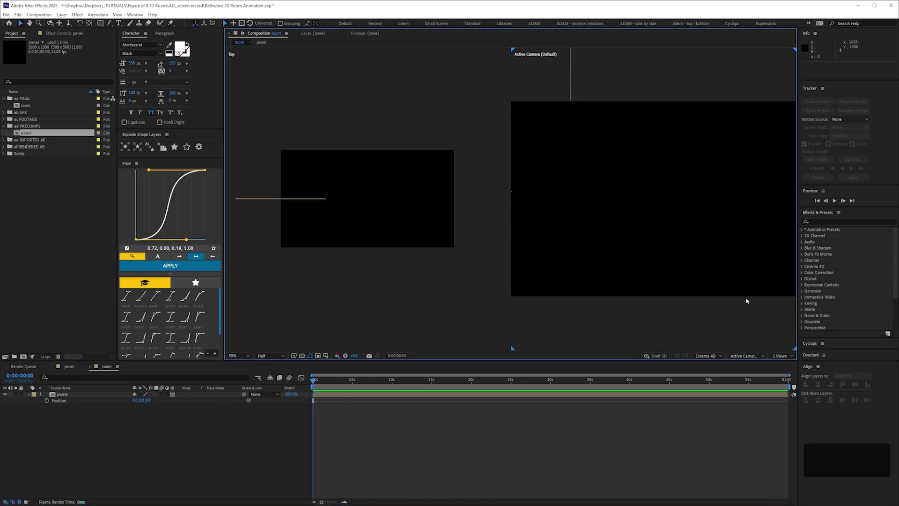
left_click(356, 309)
left_click(751, 356)
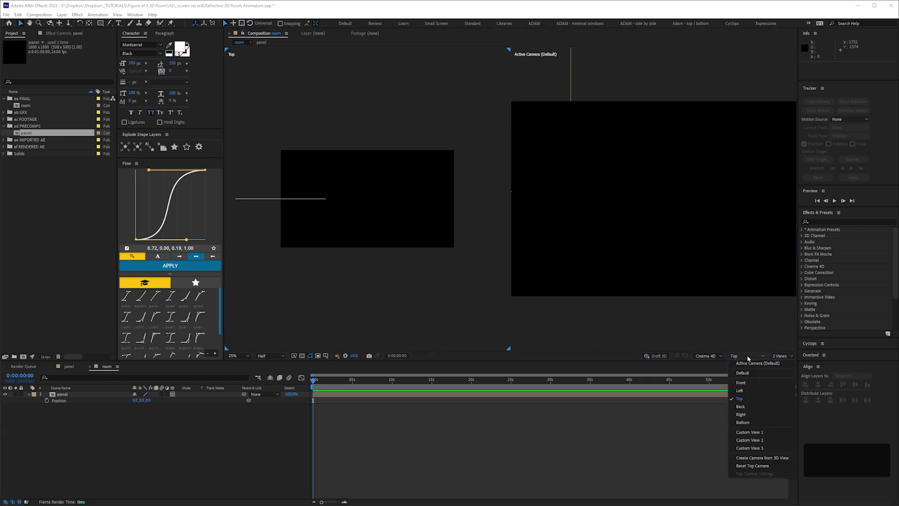
left_click(744, 402)
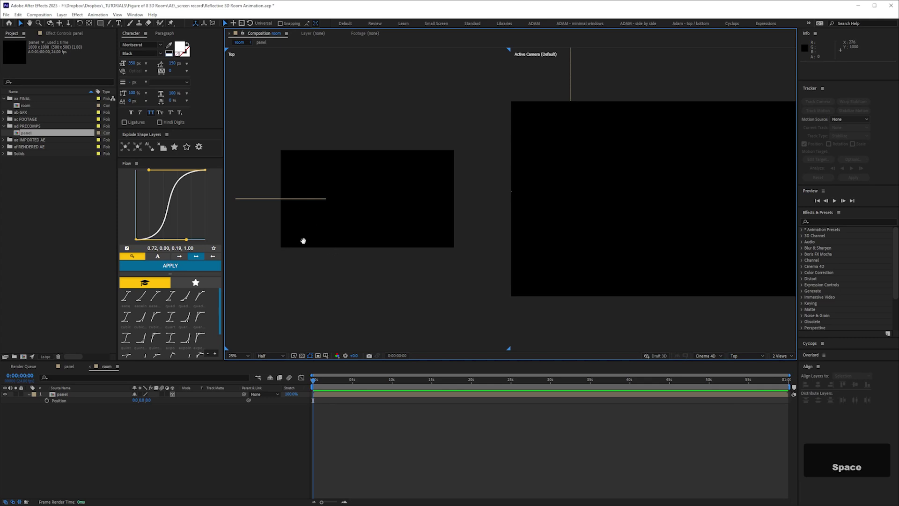
left_click_drag(301, 241, 344, 257)
- Rotate the panel layer −90° on X so it lies flat
left_click(61, 394)
key("r")
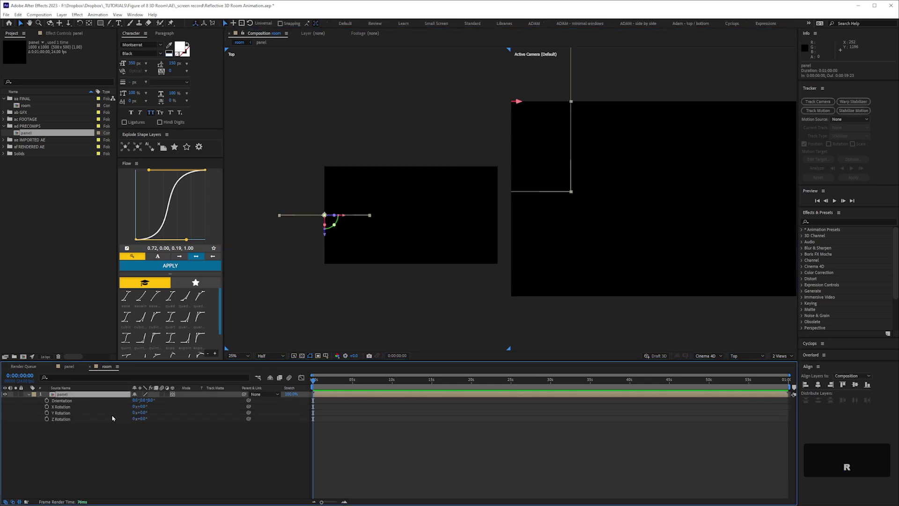
left_click(142, 407)
type("-90")
key("Return")
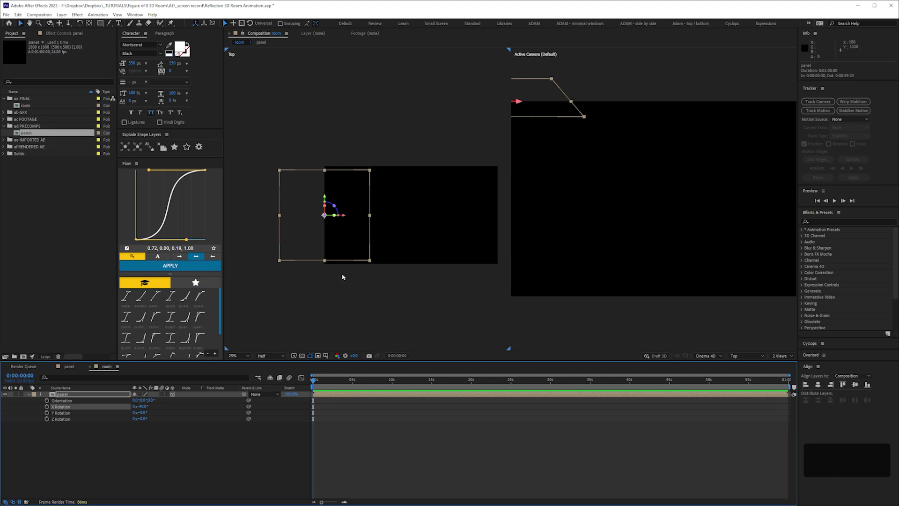
- Rename the panel layer to 'floor 01'
left_click(66, 395)
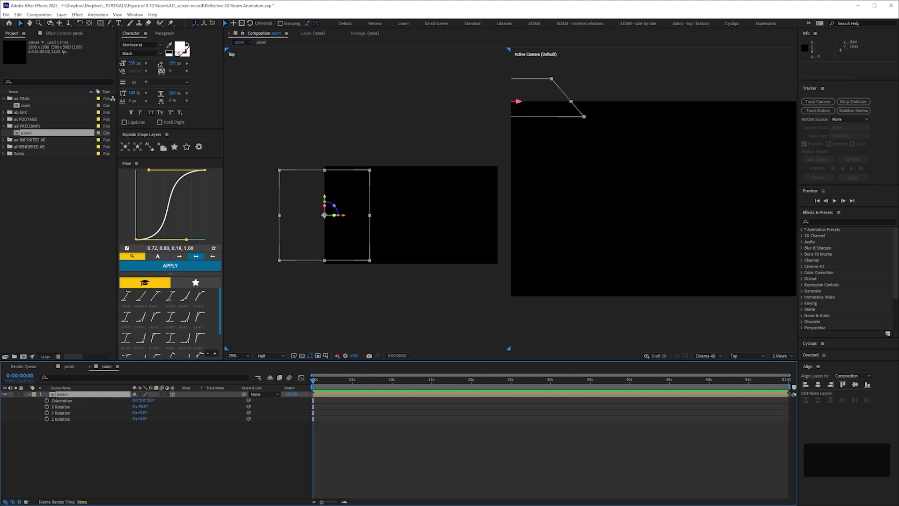
key("Return")
type("fl")
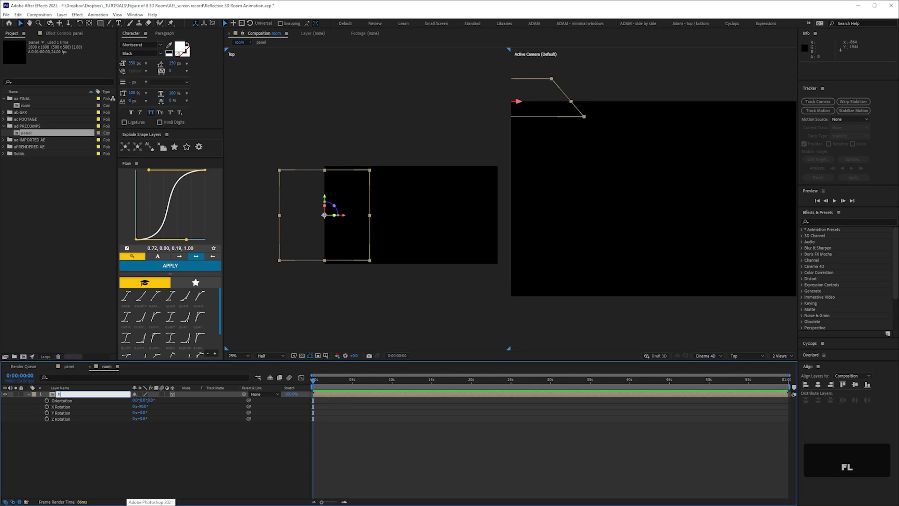
type("oor 01")
key("Return")
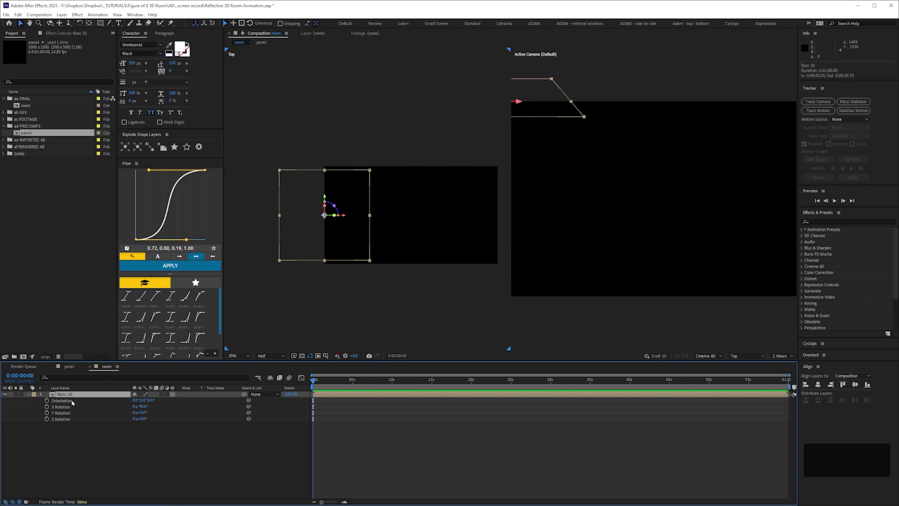
left_click_drag(382, 297, 381, 328)
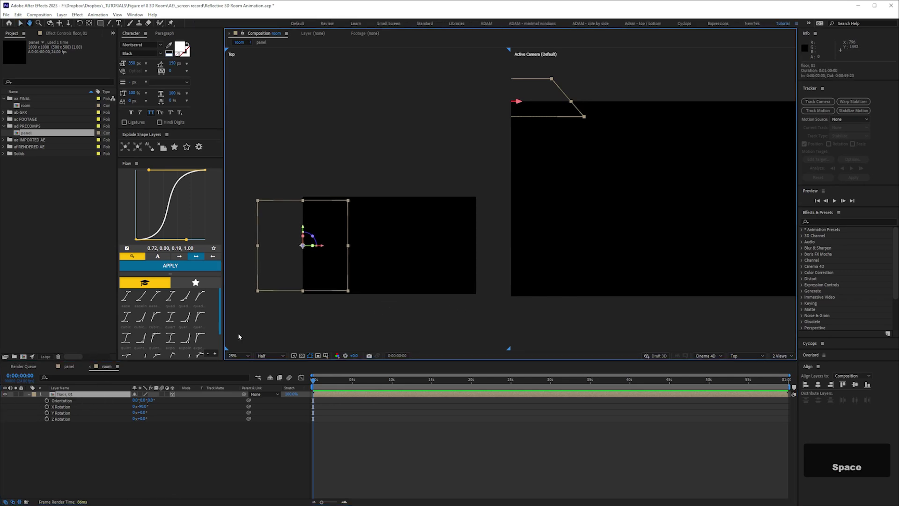
key("ctrl")
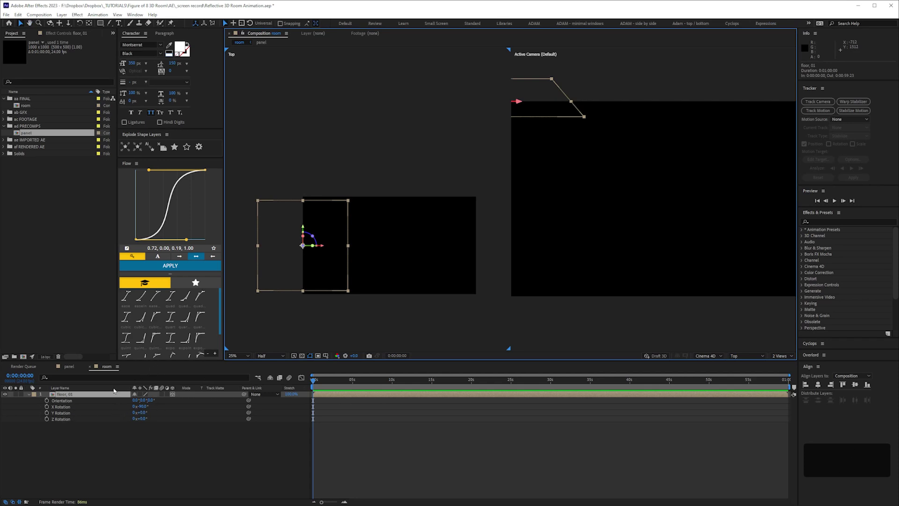
- Duplicate floor, 01 and set the copy's X position to 1000
key("ctrl+d")
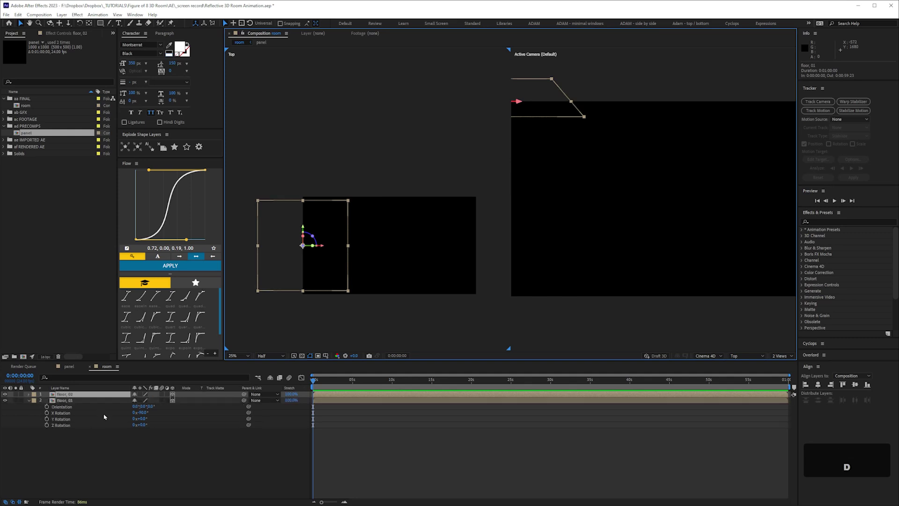
key("p")
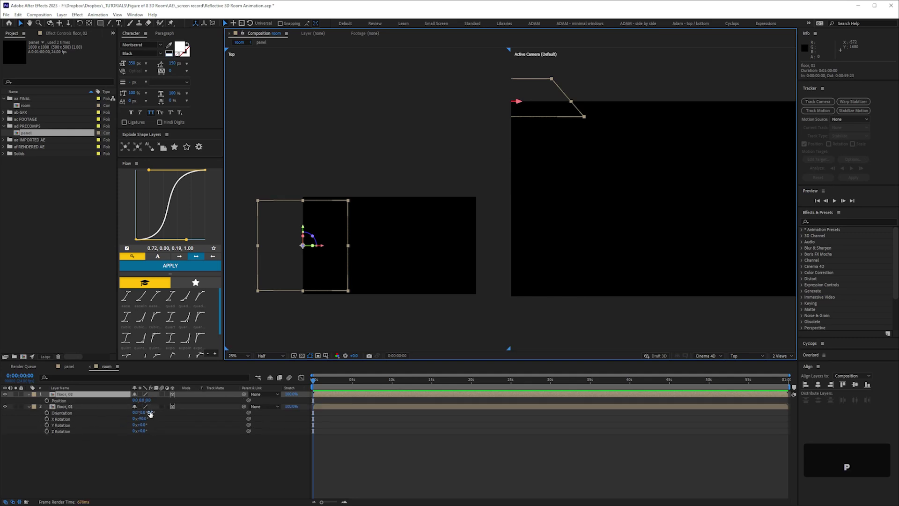
left_click(112, 406)
key("p")
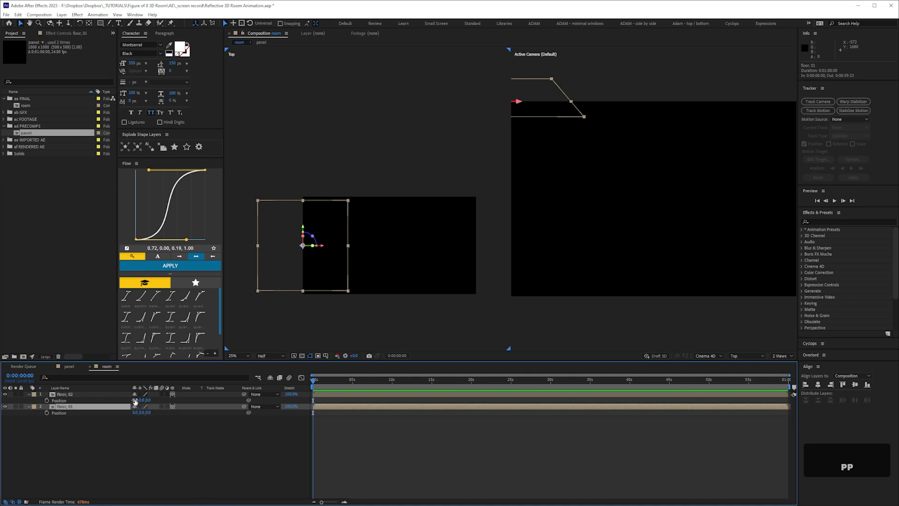
left_click(135, 400)
type("1000")
key("Return")
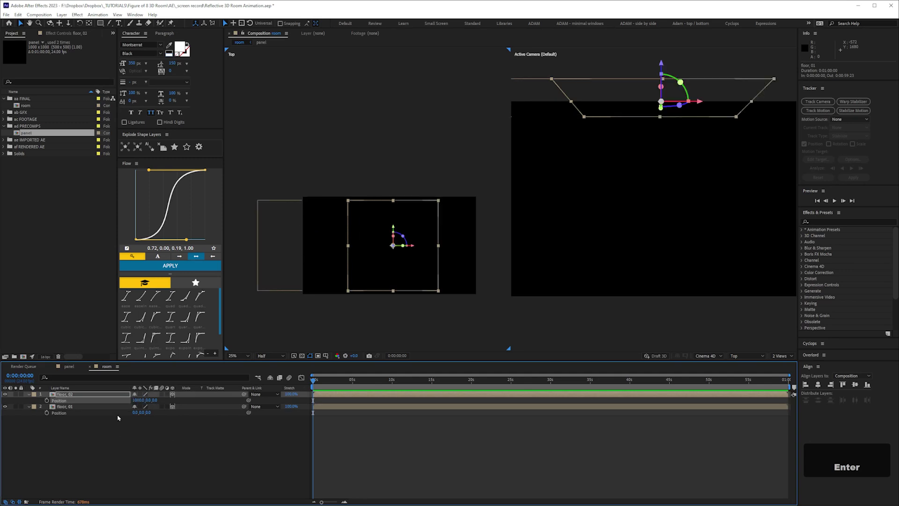
- Duplicate both floor layers, offset the new pair on Z, and open the panel precomp
left_click(64, 407, "shift")
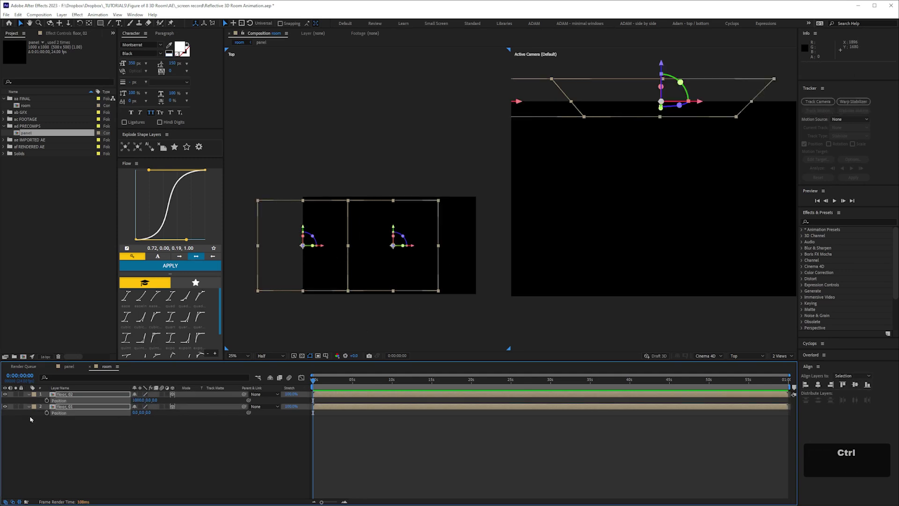
key("ctrl+d")
left_click_drag(71, 413, 77, 401)
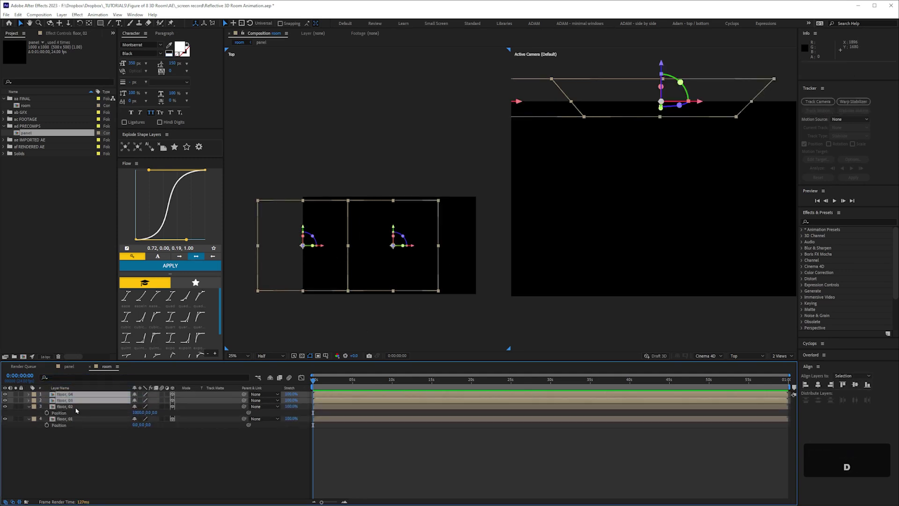
key("p")
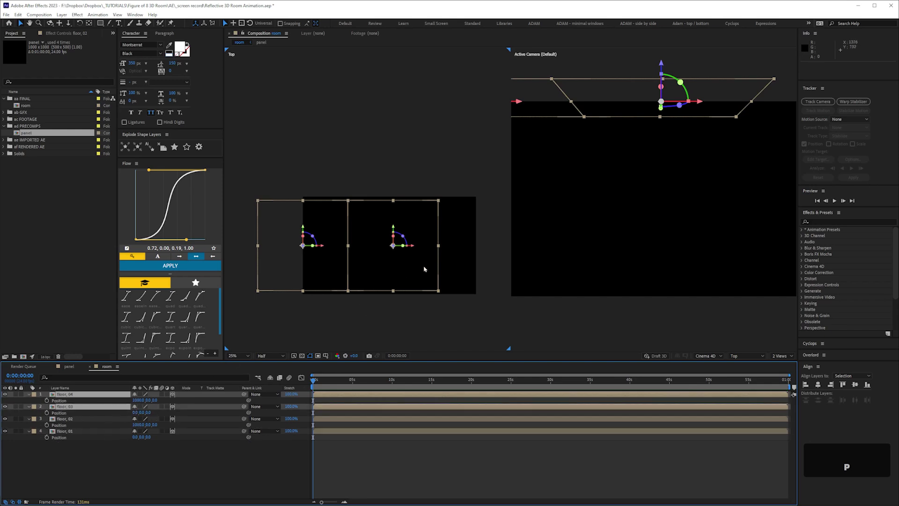
left_click_drag(425, 265, 419, 189)
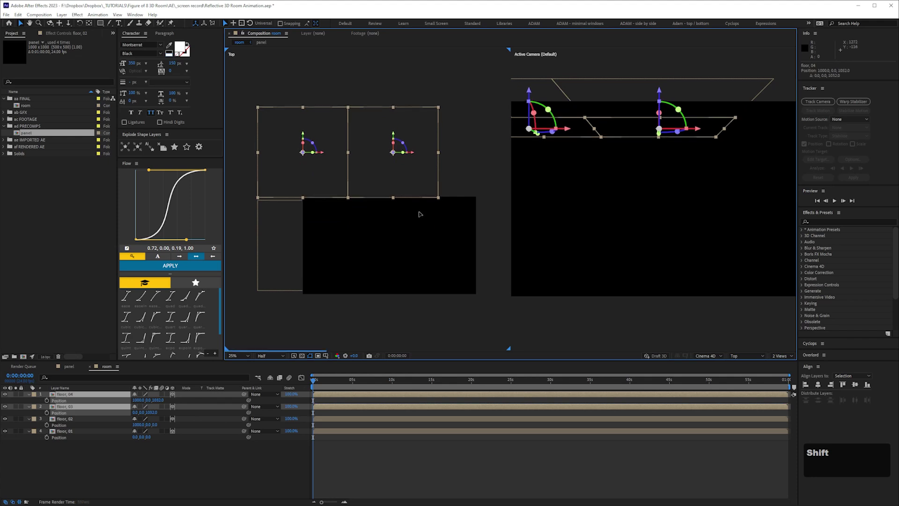
left_click(158, 401)
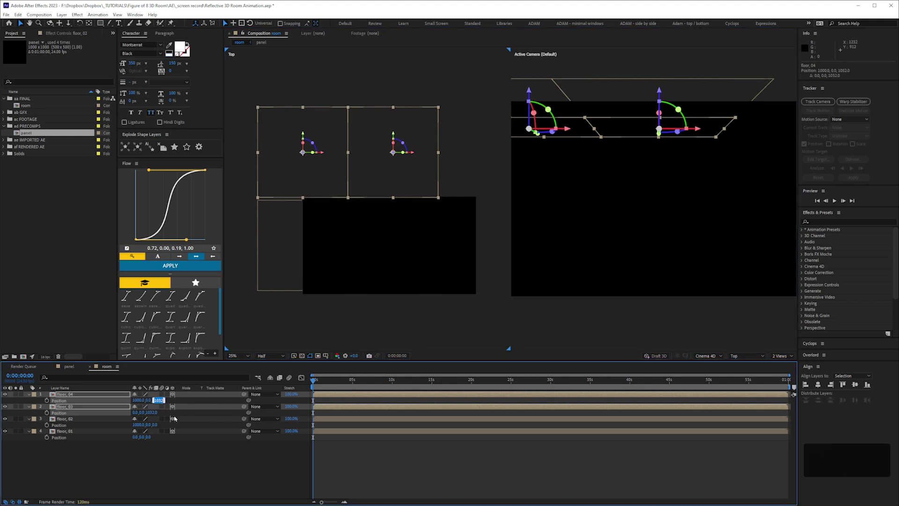
key("shift+Down")
key("shift+Down")
key("shift+Down")
key("shift+Down")
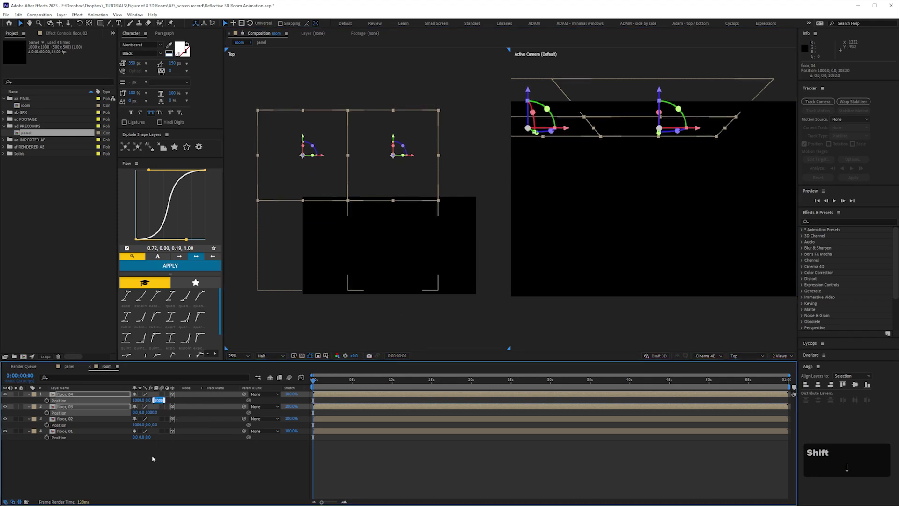
left_click(152, 458)
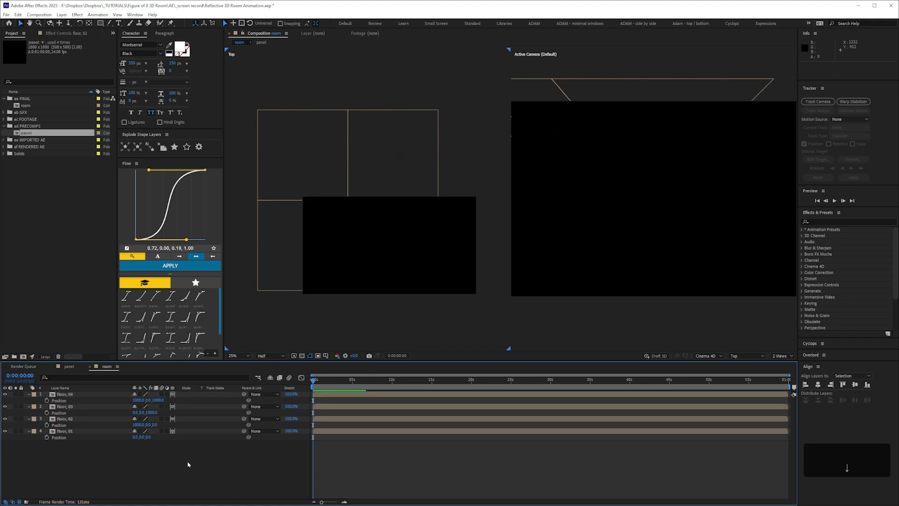
double_click(66, 394)
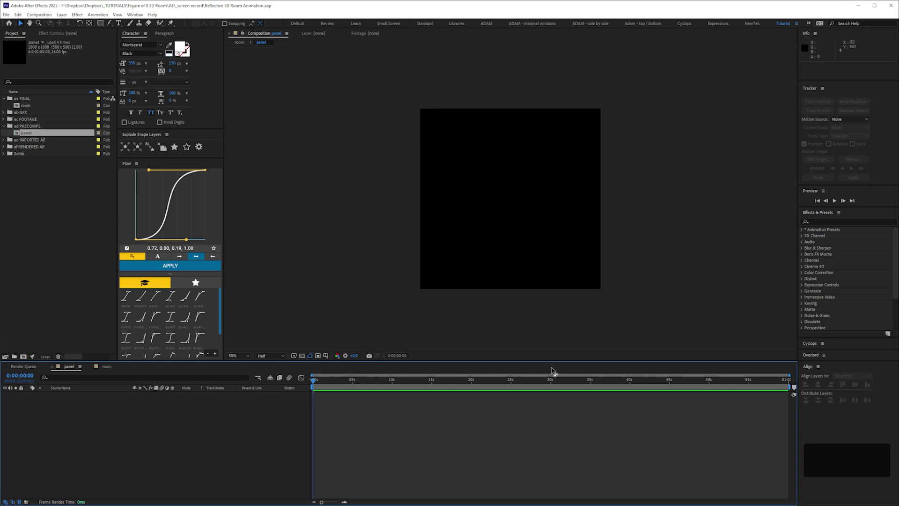
- Add a centred text layer reading 'text' to panel, then return to room
key("shift+ctrl+alt")
key("ctrl+alt+shift+t")
type("text")
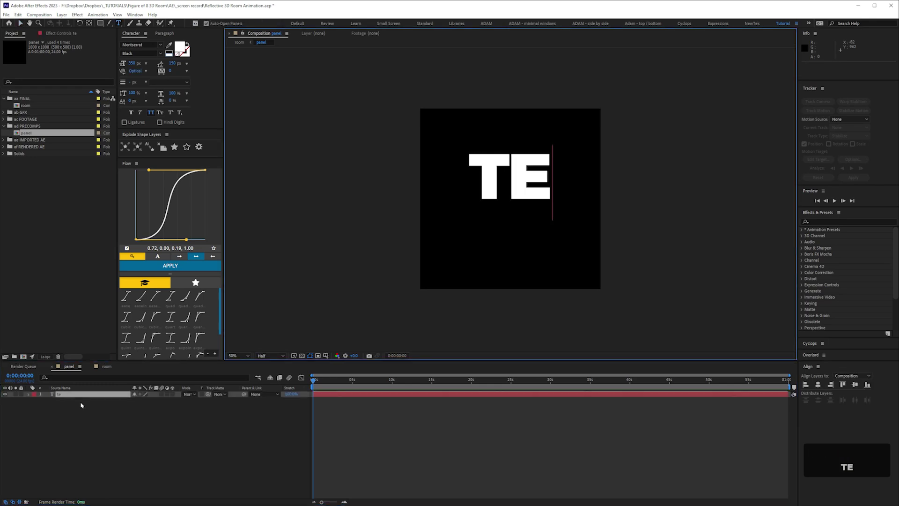
left_click_drag(83, 440, 50, 391)
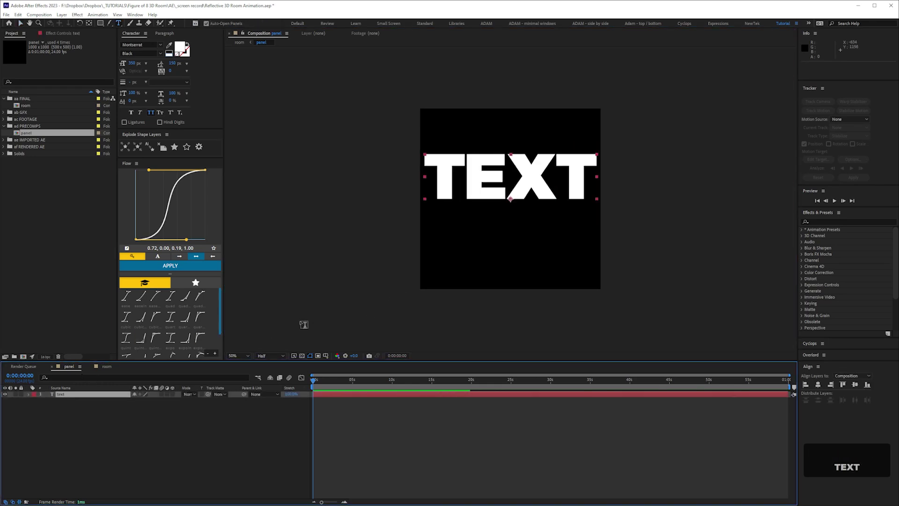
key("ctrl+alt+Home")
key("ctrl+Home")
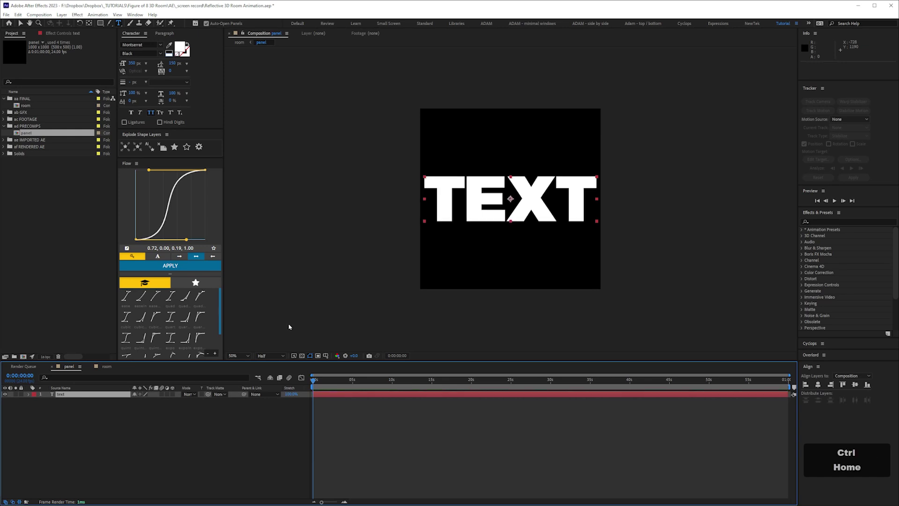
left_click(106, 366)
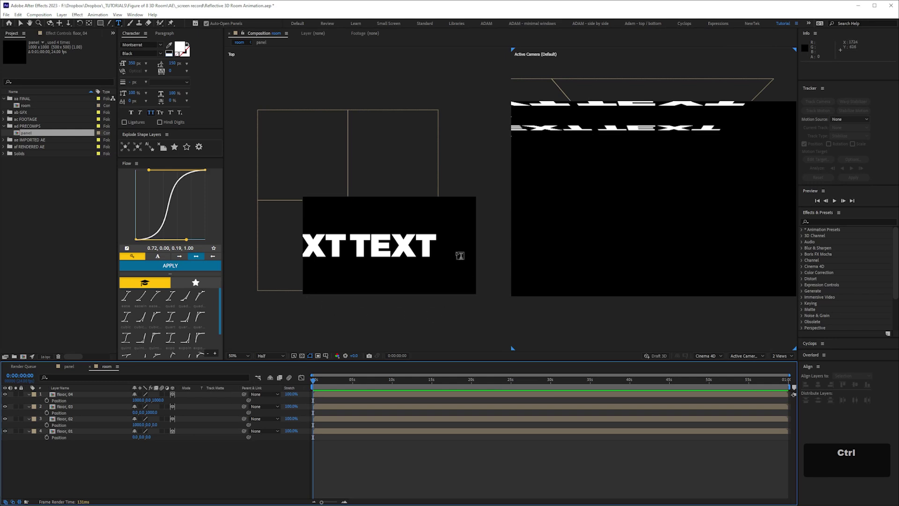
- Duplicate floor, 04 into a green-labelled layer named 'wall, 01'
left_click_drag(401, 266, 441, 275)
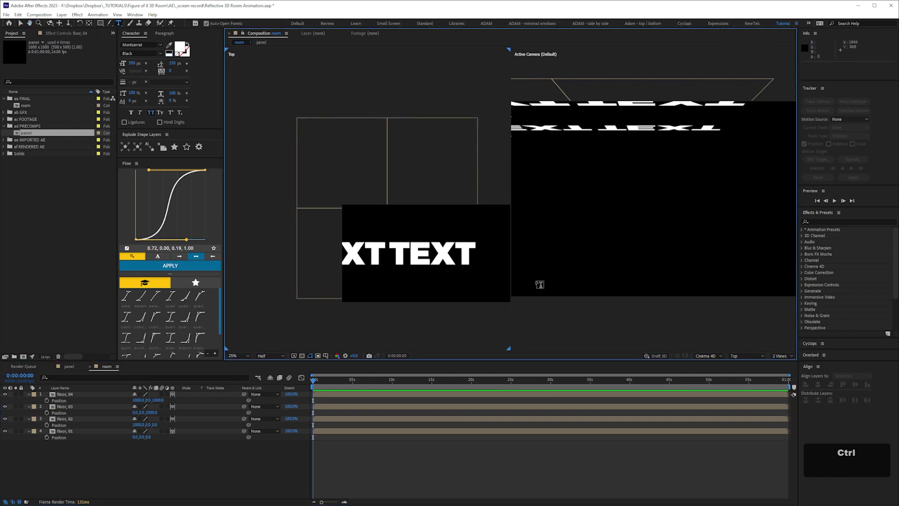
left_click(703, 335)
key("v")
left_click(68, 394)
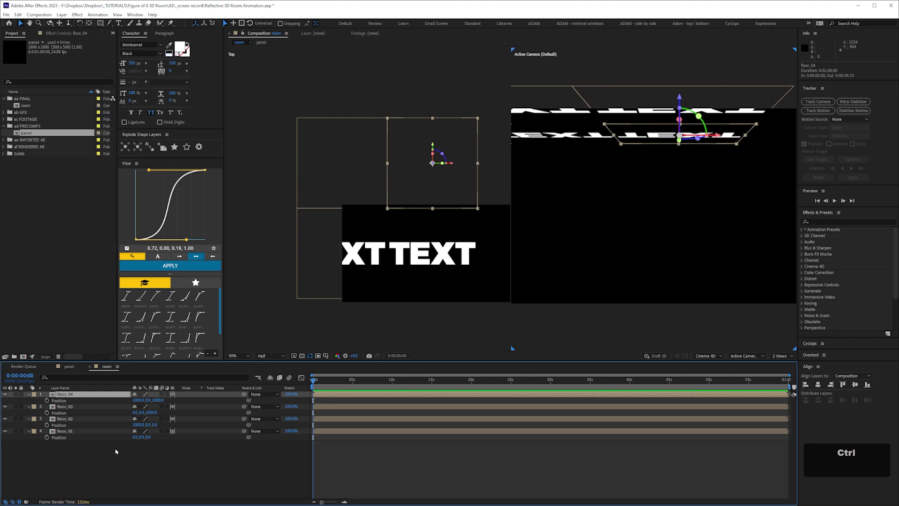
key("ctrl+d")
key("Return")
type("w")
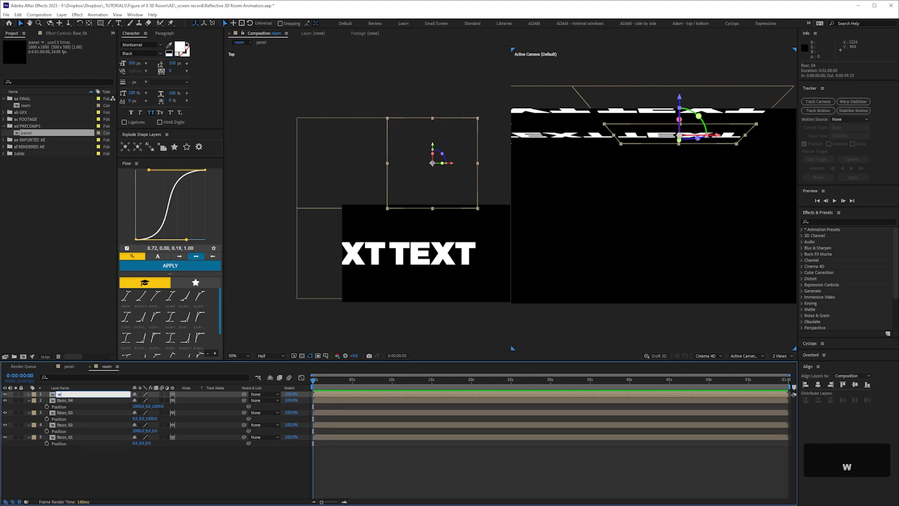
type("all, 01")
key("Return")
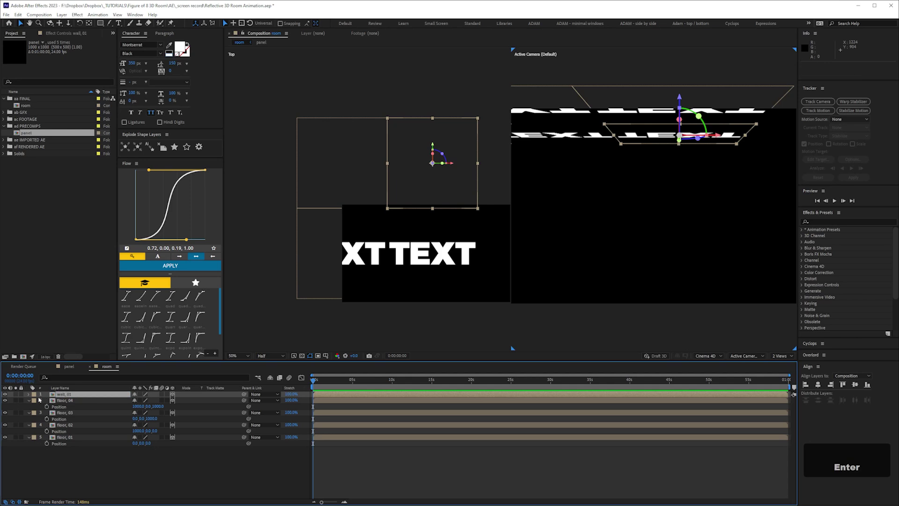
left_click(35, 396)
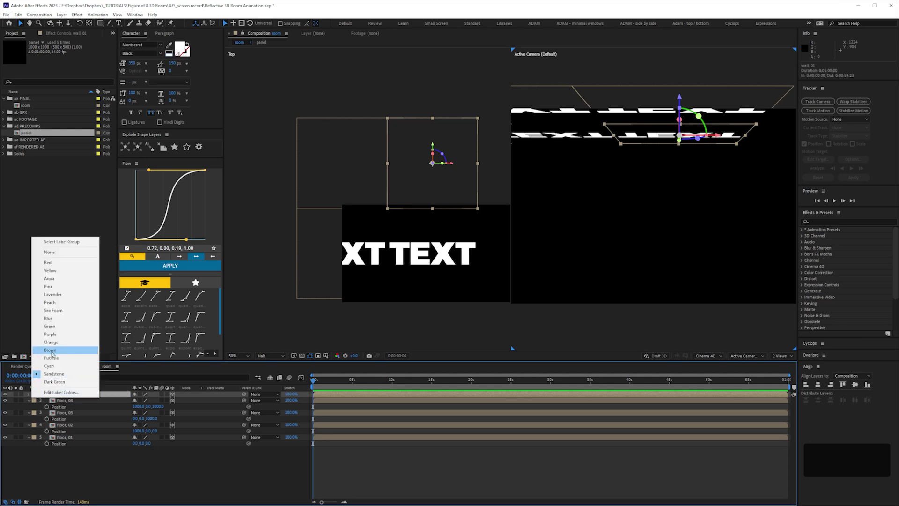
left_click(51, 326)
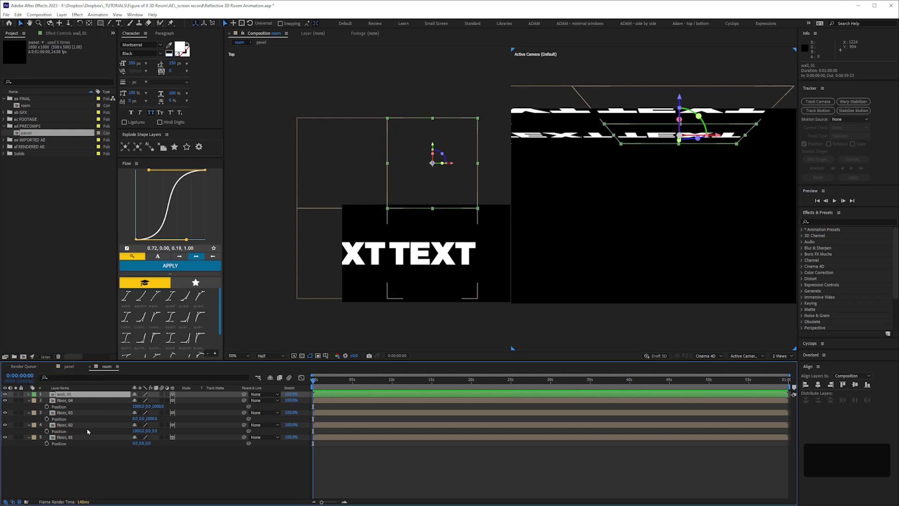
key("r")
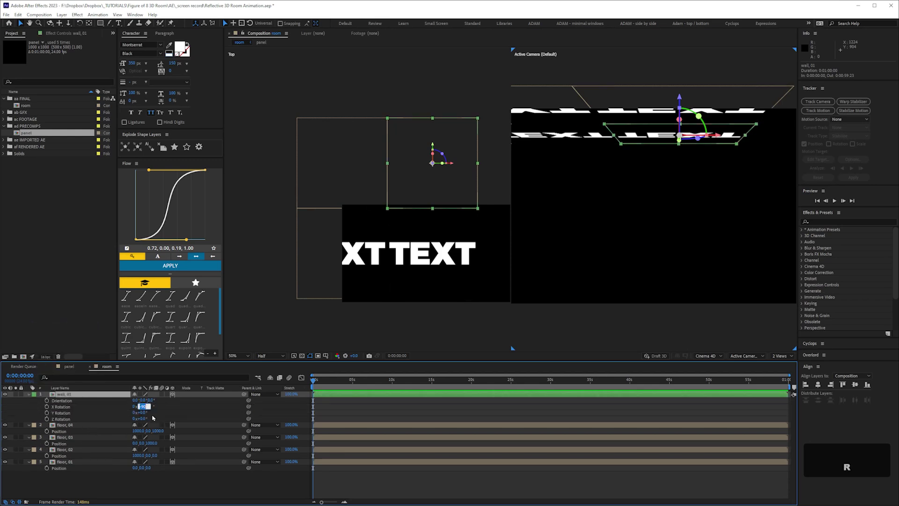
- Stand wall, 01 upright with 0° X rotation and 90° Y rotation
type("0")
key("Return")
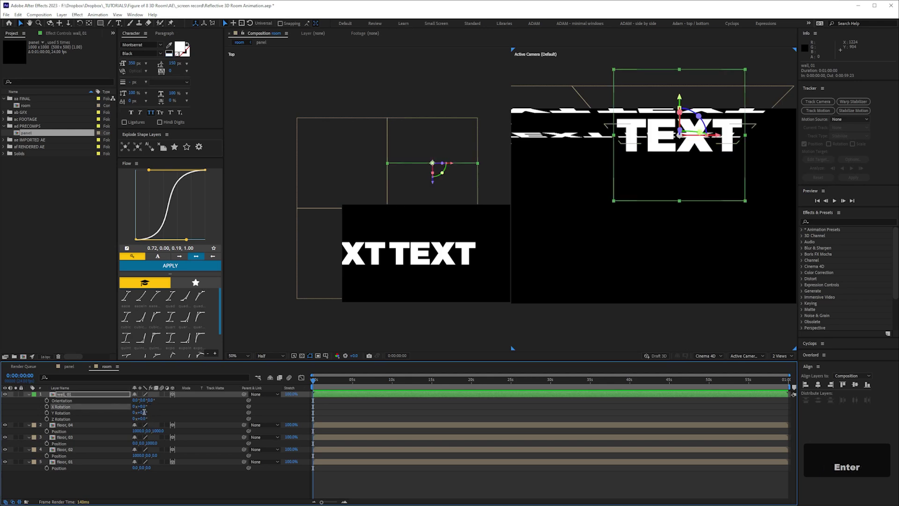
key("Tab")
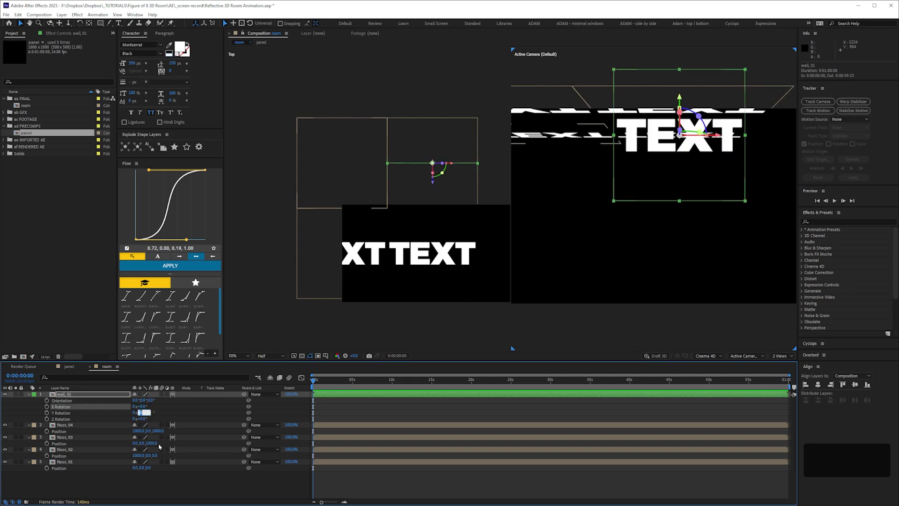
type("90")
key("Return")
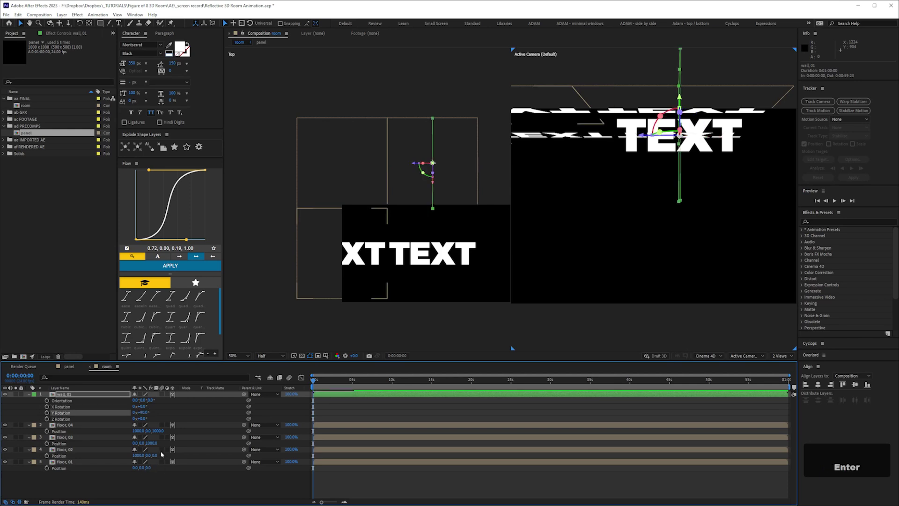
left_click(402, 342)
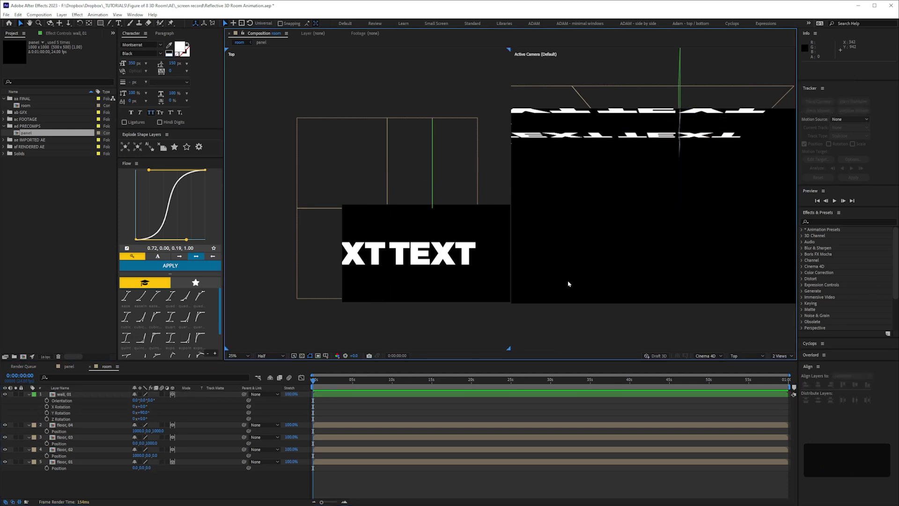
left_click(748, 356)
left_click(750, 432)
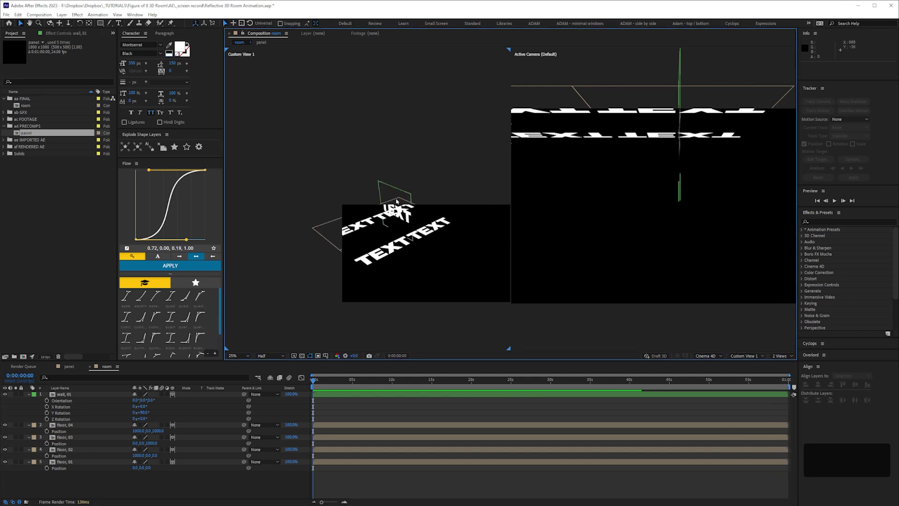
- Move wall, 01 to Position X 1500 and Y -500
left_click(64, 394)
key("p")
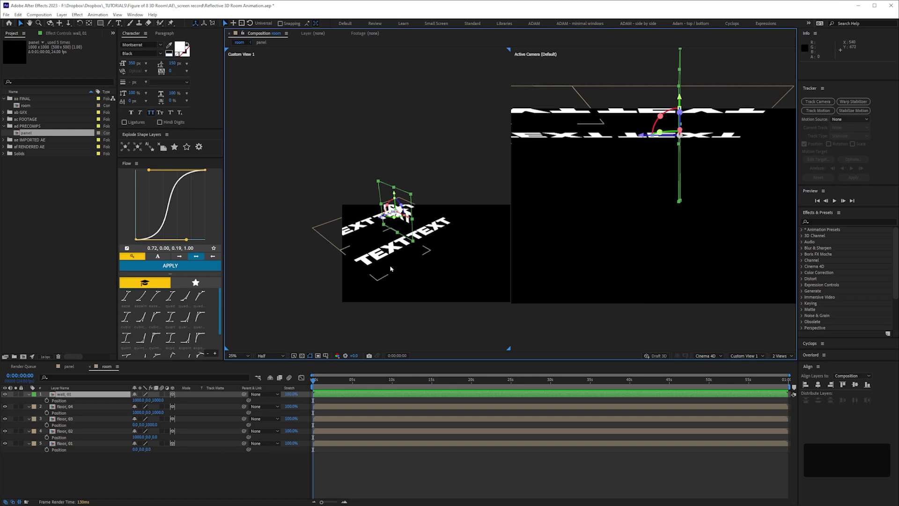
key("ctrl+equal")
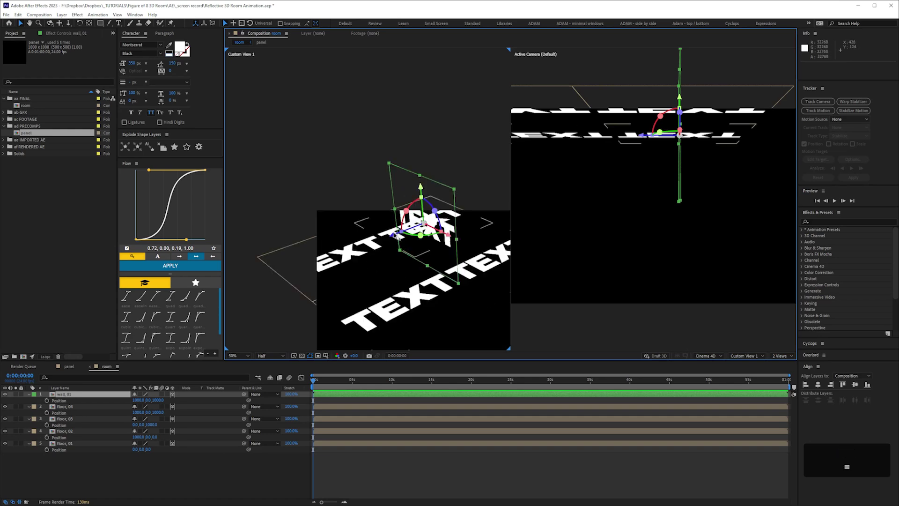
left_click_drag(398, 236, 430, 212)
left_click(139, 401)
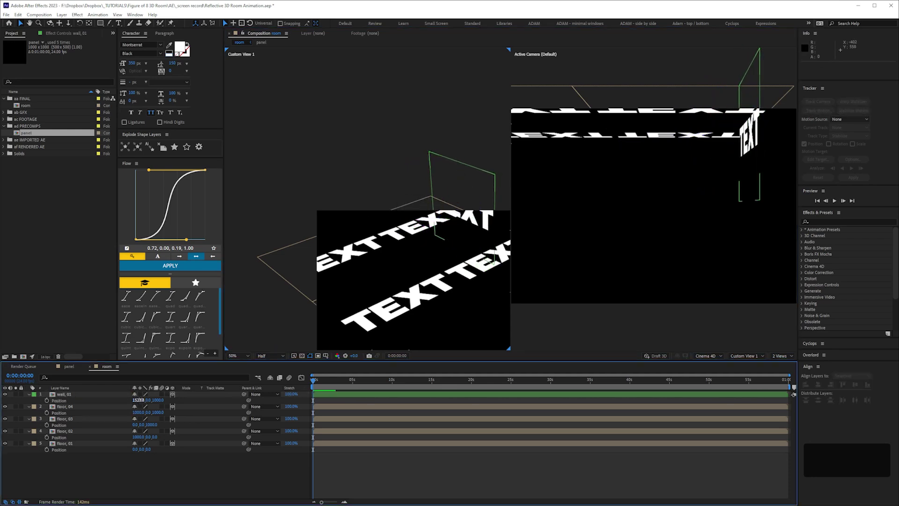
type("1500")
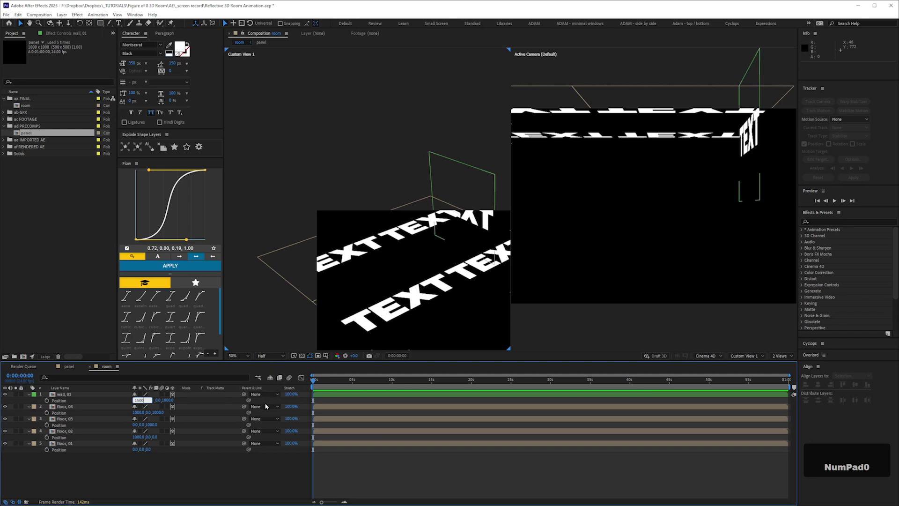
key("Return")
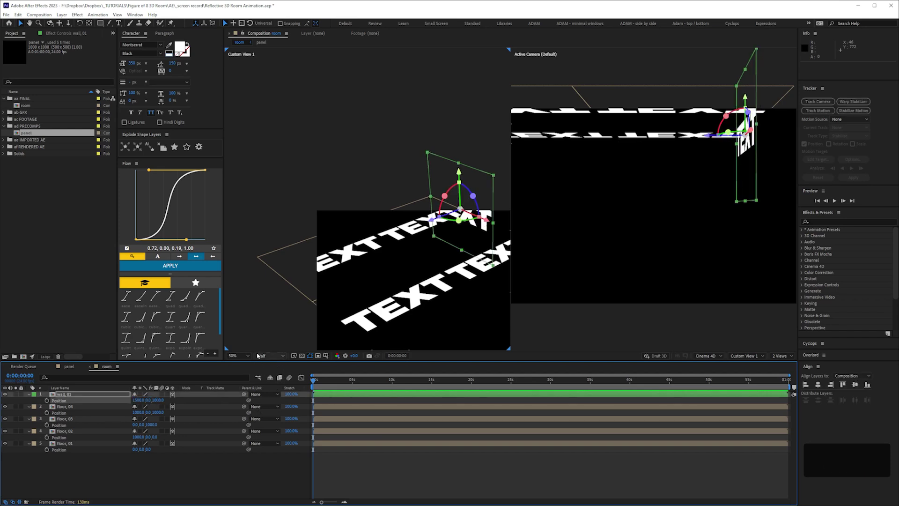
left_click_drag(149, 403, 164, 412)
left_click(151, 400)
type("-500")
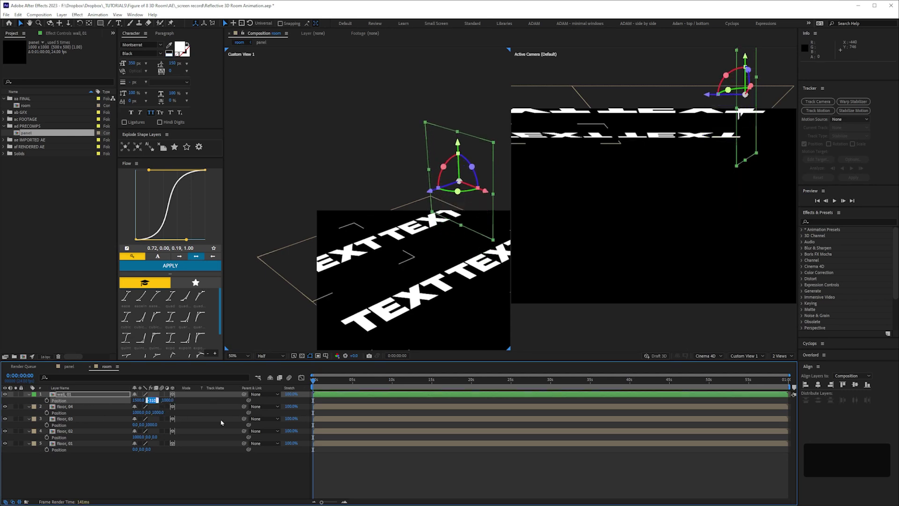
key("Return")
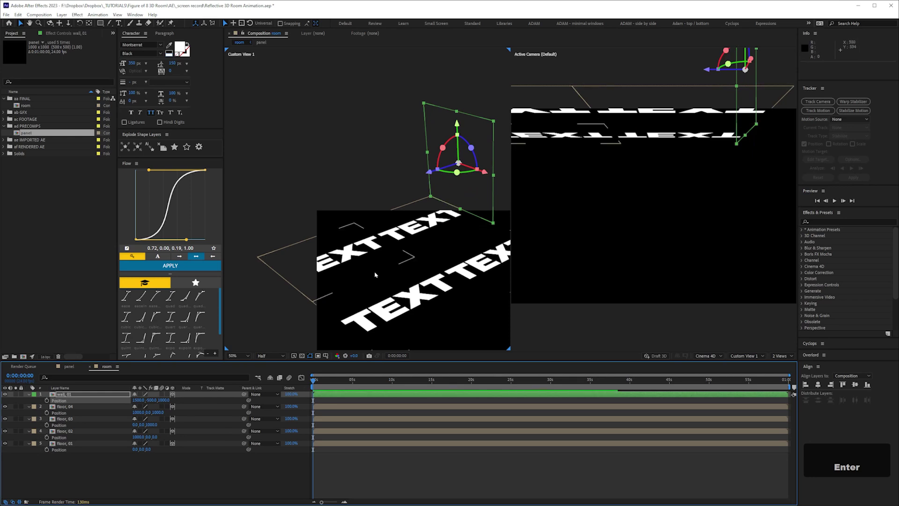
key("space")
left_click_drag(415, 297, 328, 228)
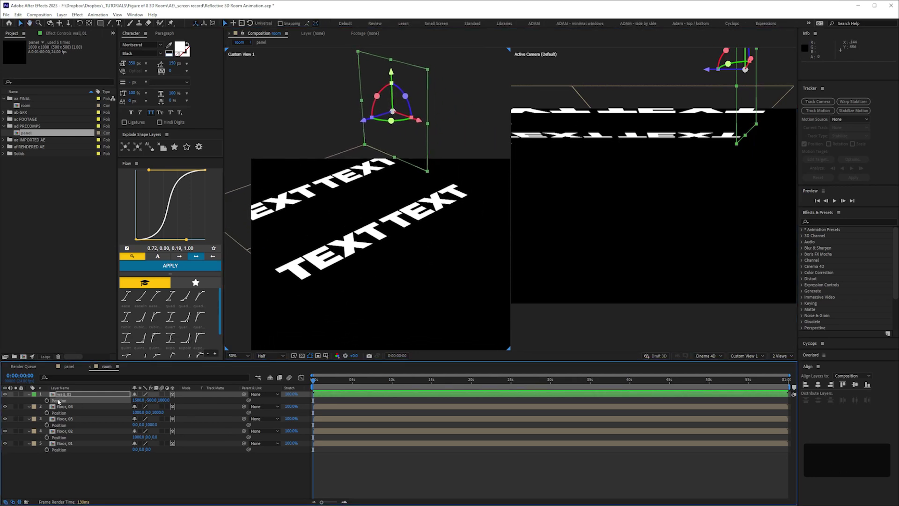
- Duplicate wall_01 as wall_02 and set its Y Orientation to 270°
left_click(89, 394)
key("ctrl+d")
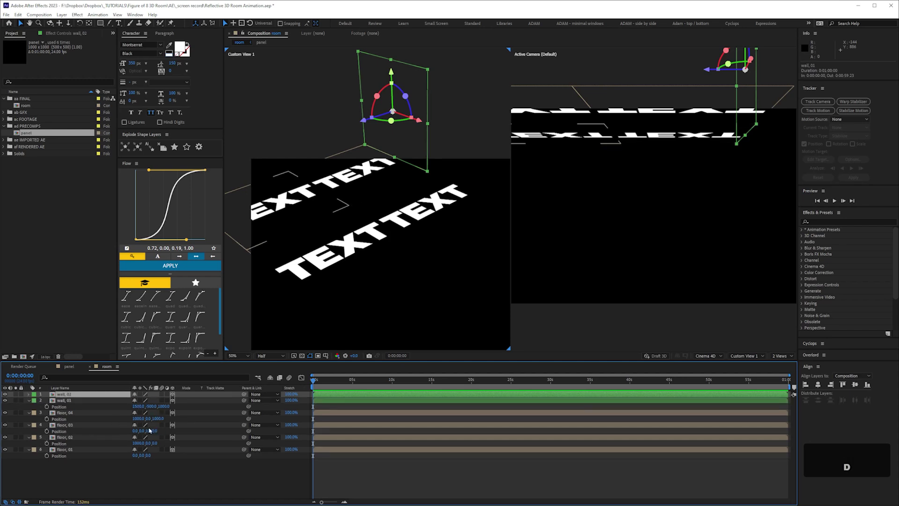
key("r")
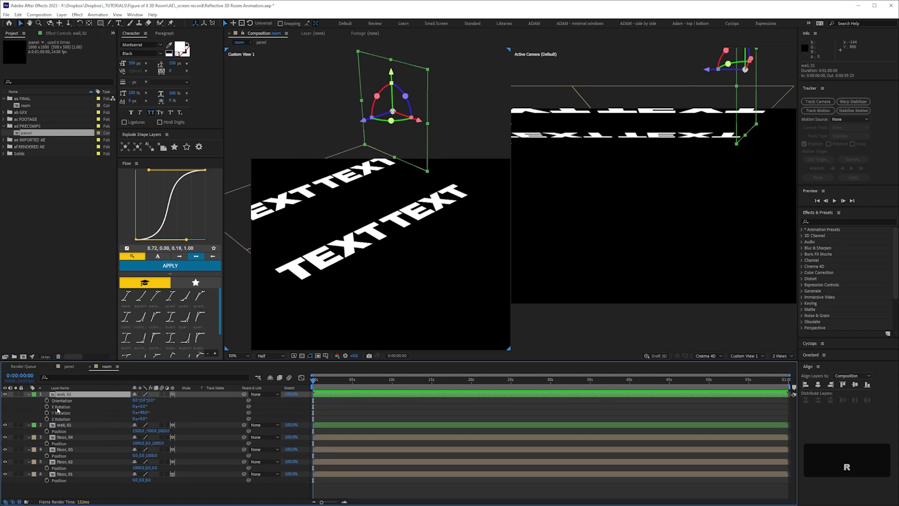
left_click_drag(142, 403, 101, 405)
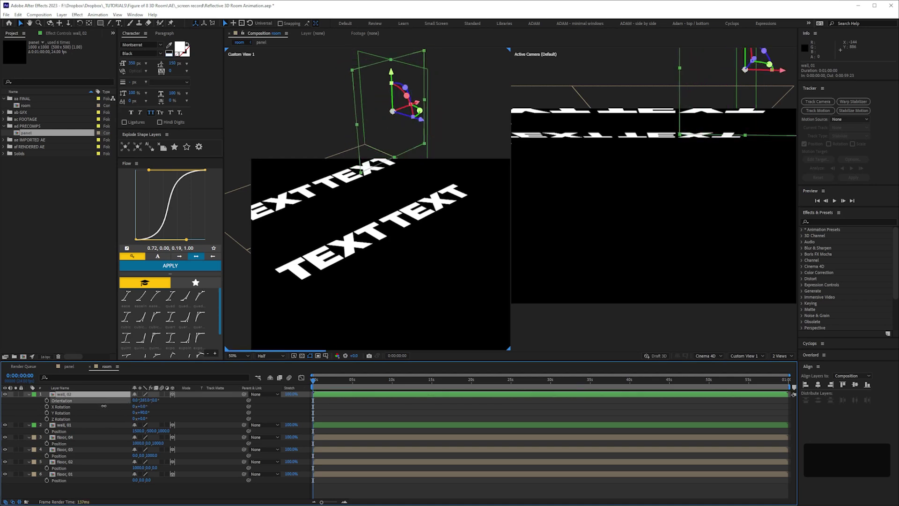
left_click(144, 401)
left_click(148, 401)
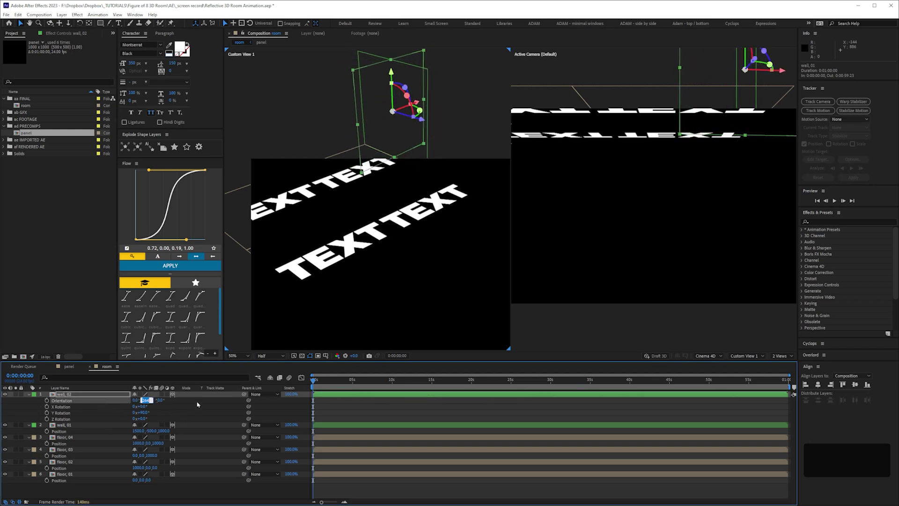
type("270")
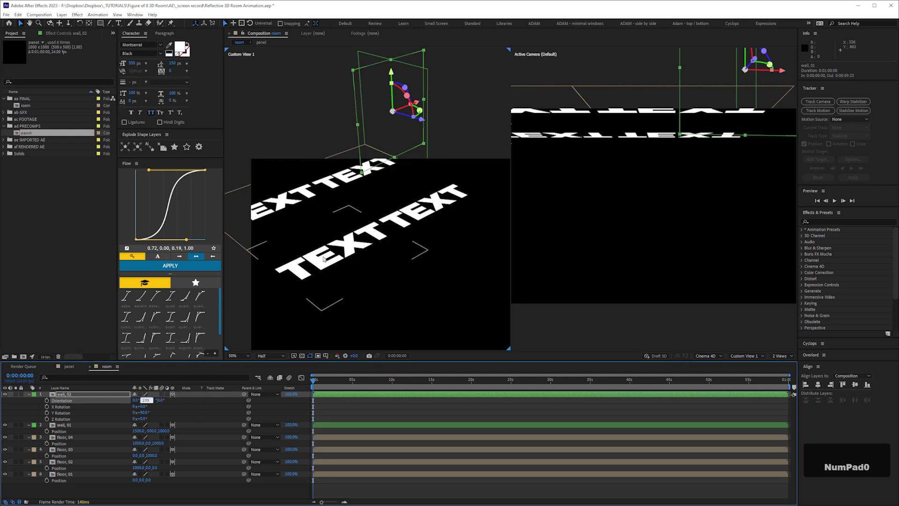
left_click(87, 400)
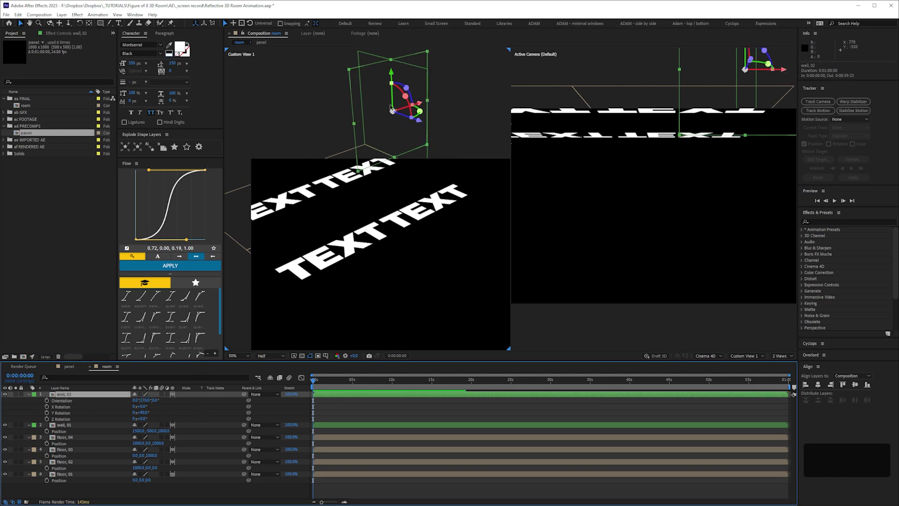
- Position wall_02 at Z 500 and X 2000, then deselect it
left_click_drag(421, 123, 457, 159)
key("p")
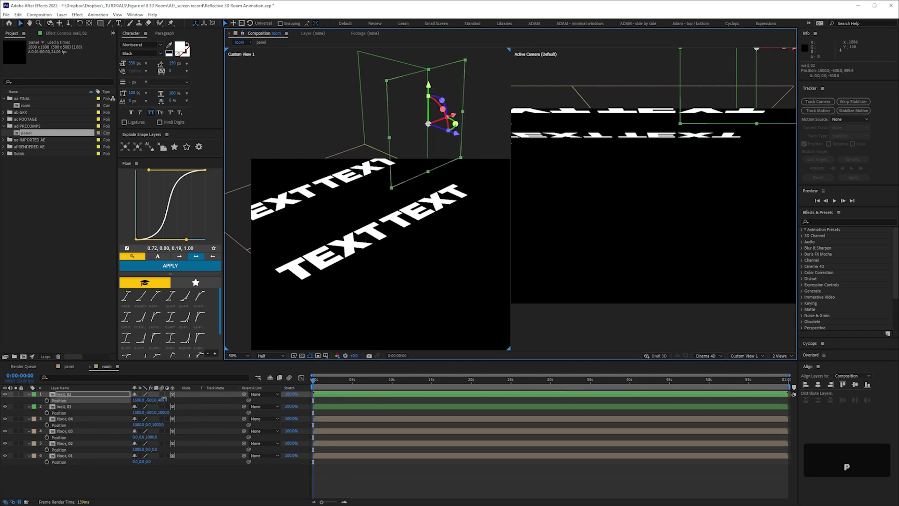
left_click(167, 400)
type("500")
key("Return")
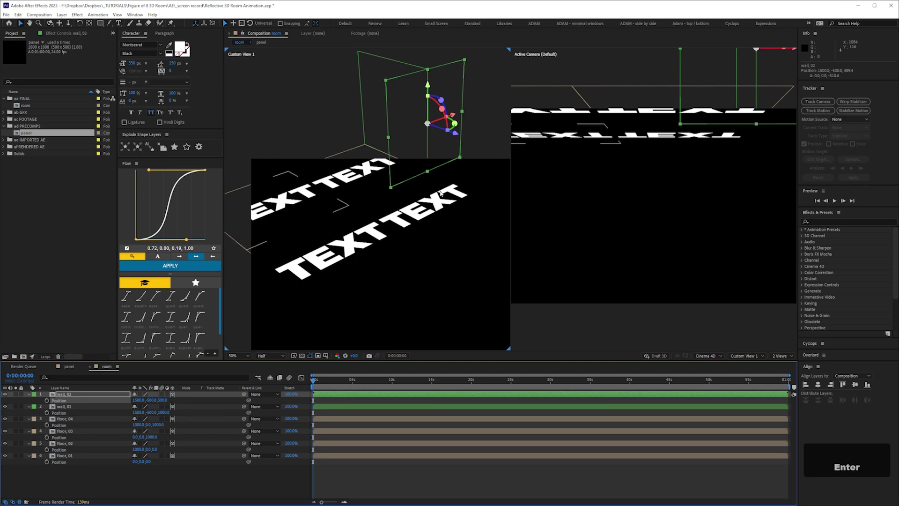
left_click(455, 113)
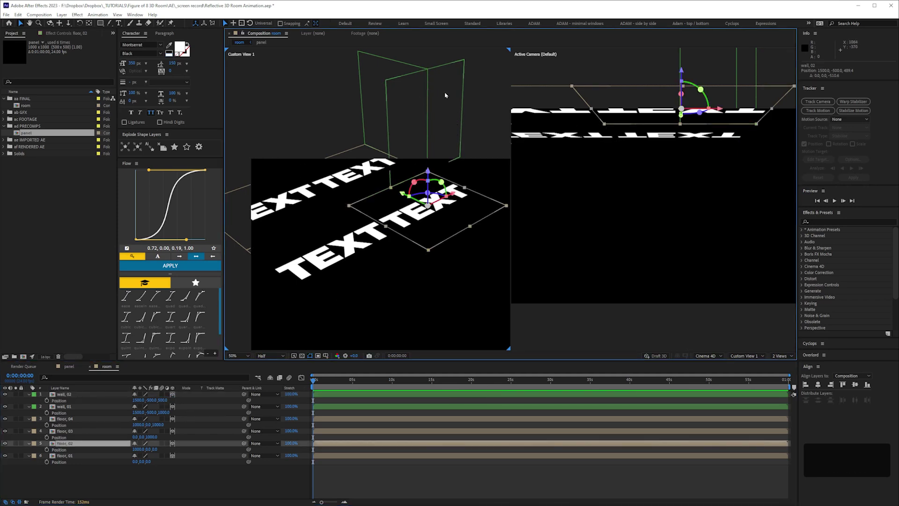
left_click(451, 112)
left_click_drag(457, 115, 492, 106)
left_click(138, 400)
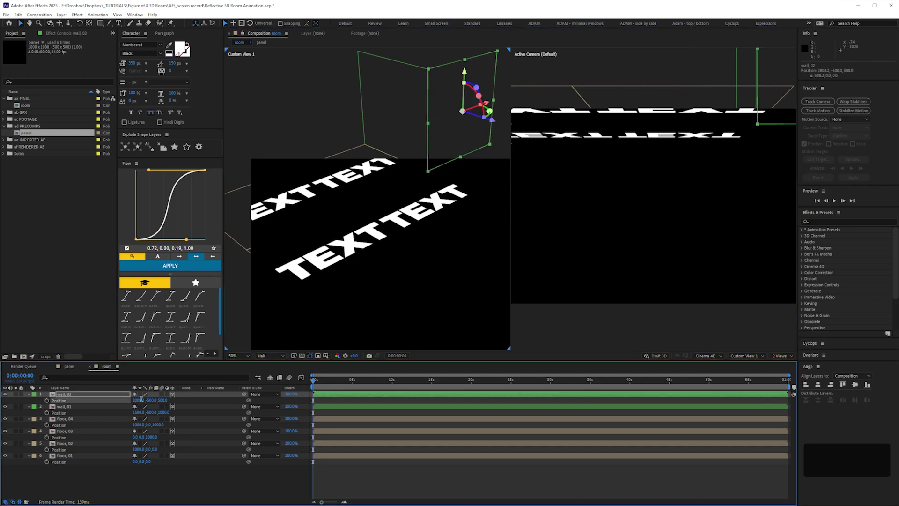
type("2000")
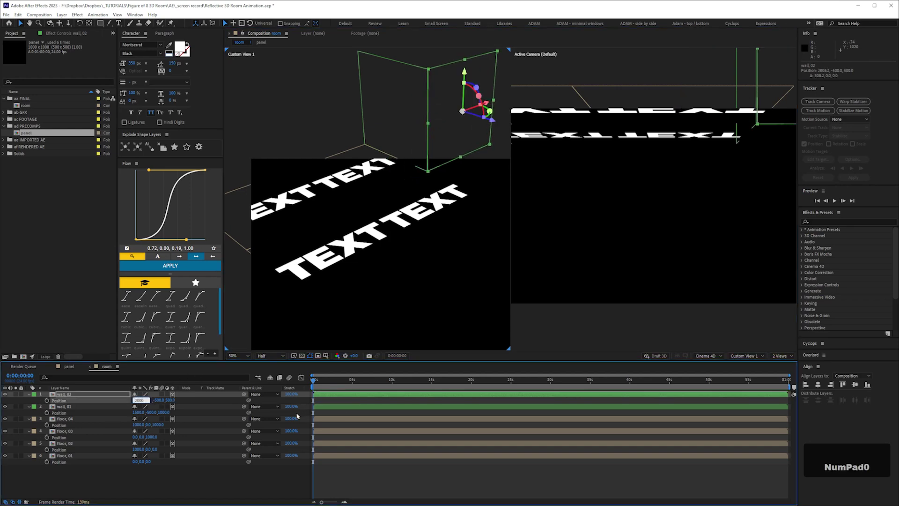
key("Return")
left_click(140, 478)
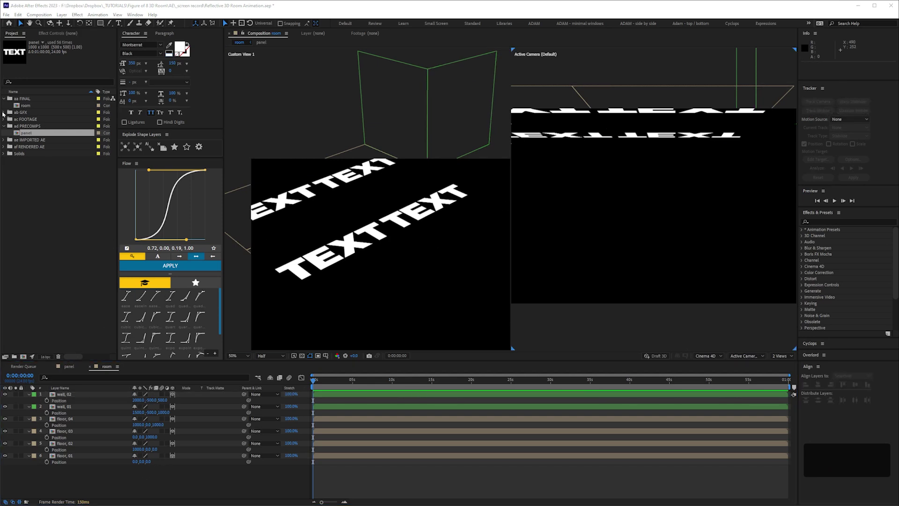
left_click(3, 113)
- Open the Figure of 8 Room comp, activate the Top view, and start a new camera with Ctrl+Alt+Shift+C
double_click(40, 120)
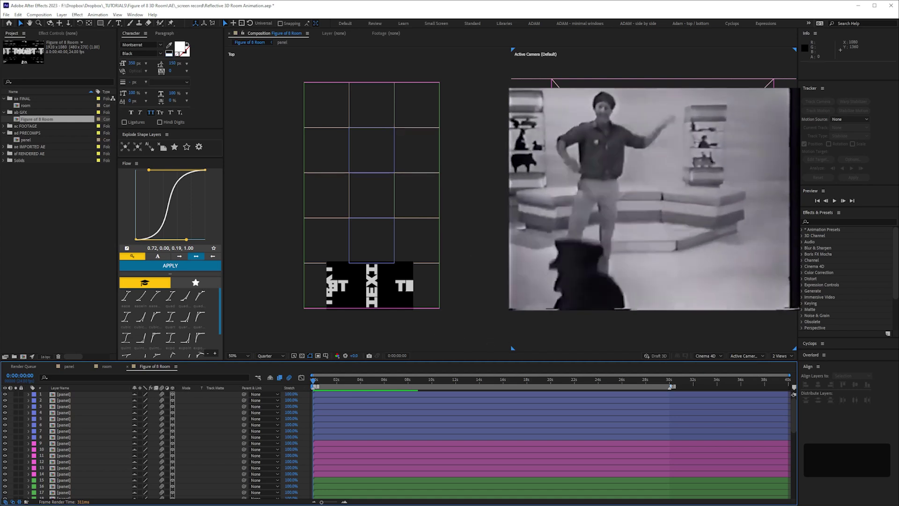
left_click(430, 111)
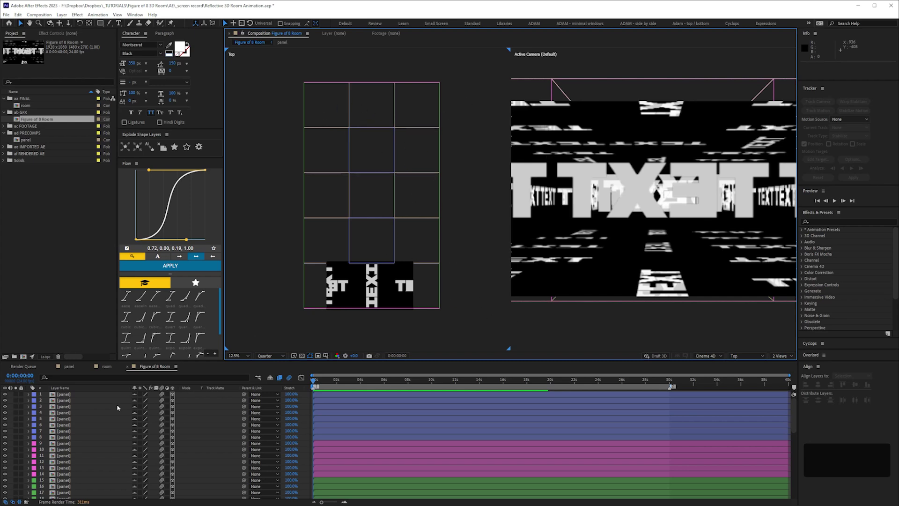
left_click(52, 437)
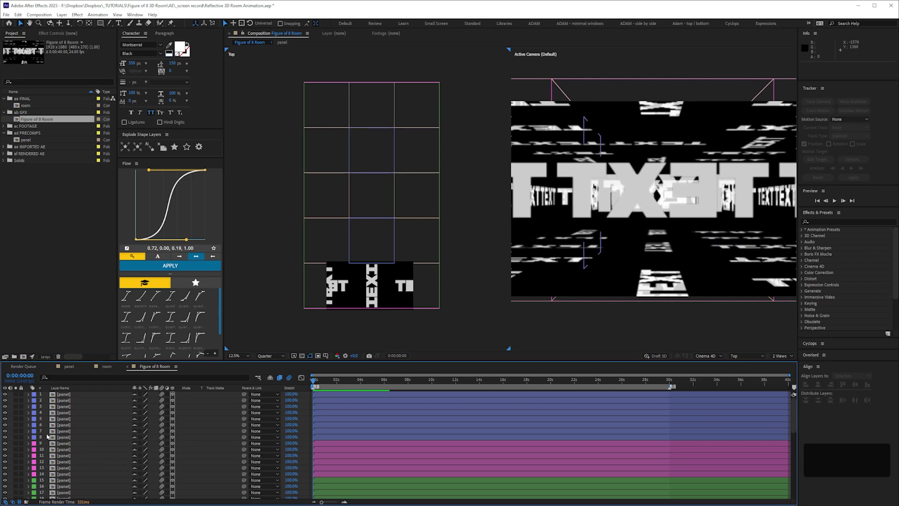
left_click(46, 441)
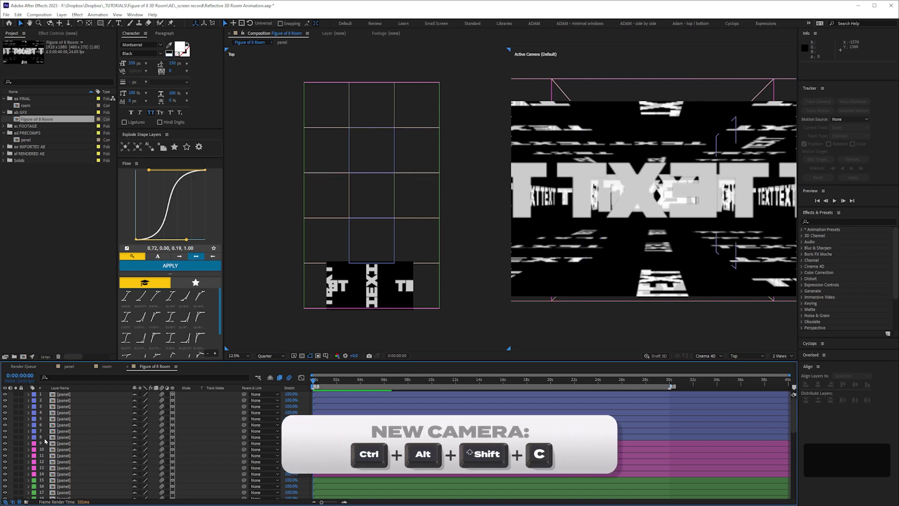
key("ctrl+alt+shift+c")
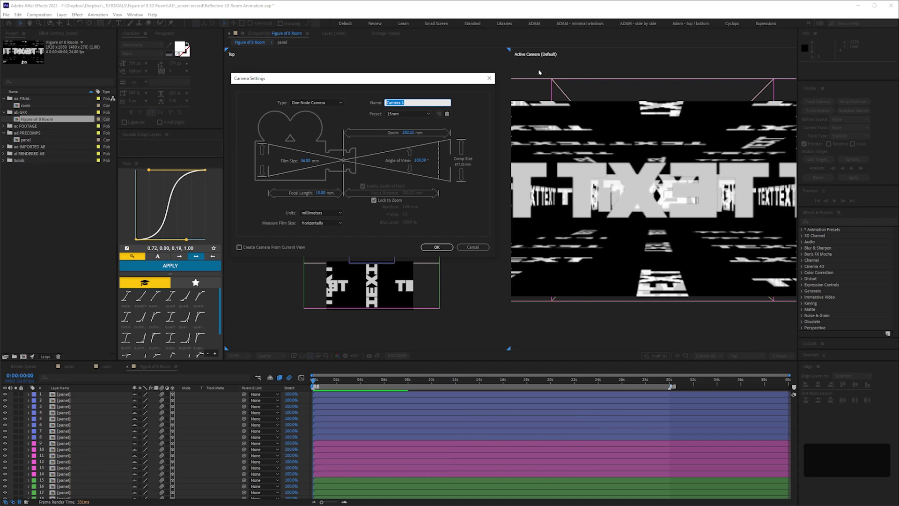
- Accept the 15mm One-Node Camera 1, keep the Active Camera view, and select its layer
left_click_drag(425, 79, 470, 107)
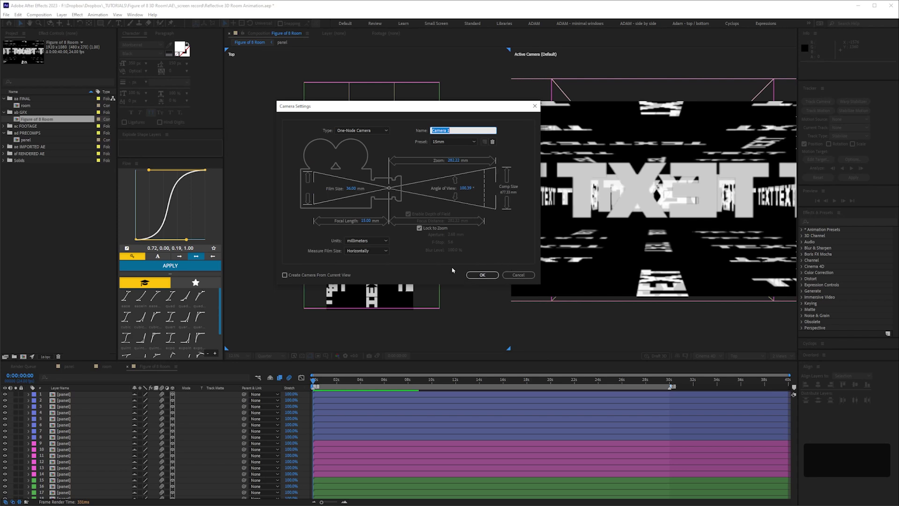
left_click(482, 275)
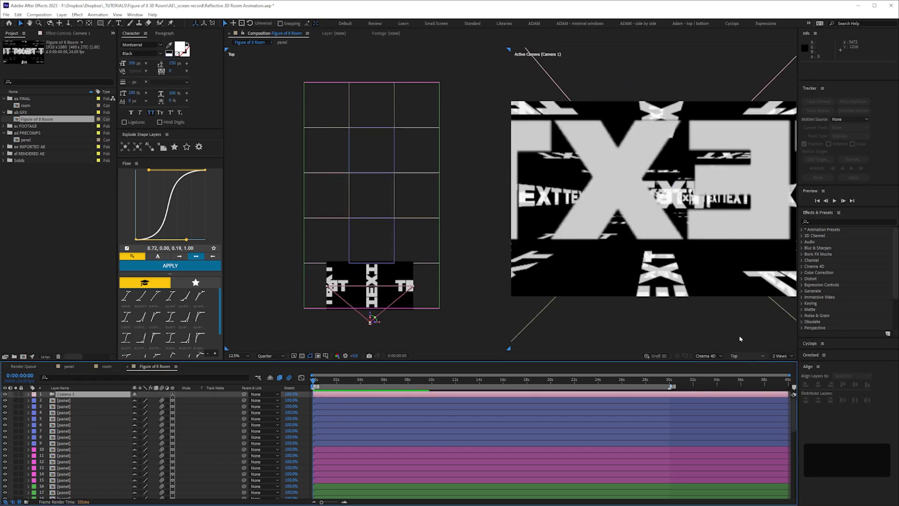
left_click(752, 344)
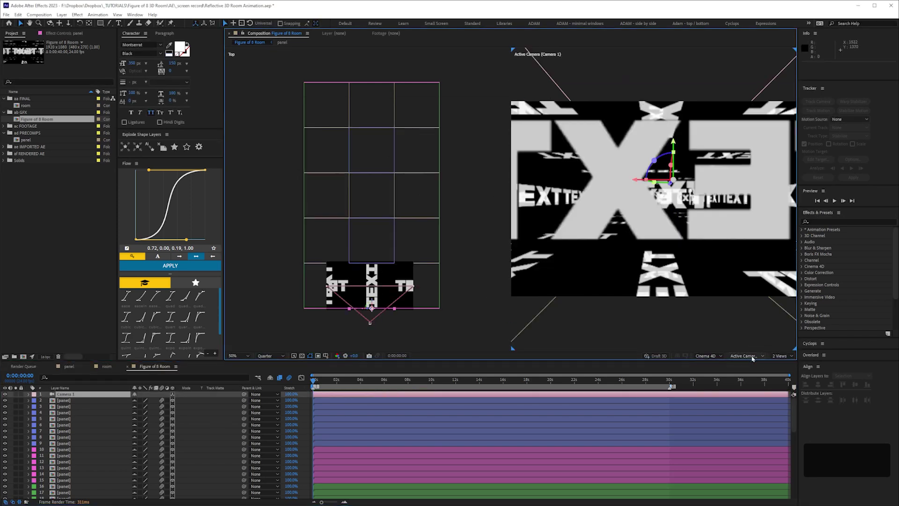
left_click(748, 355)
left_click(745, 341)
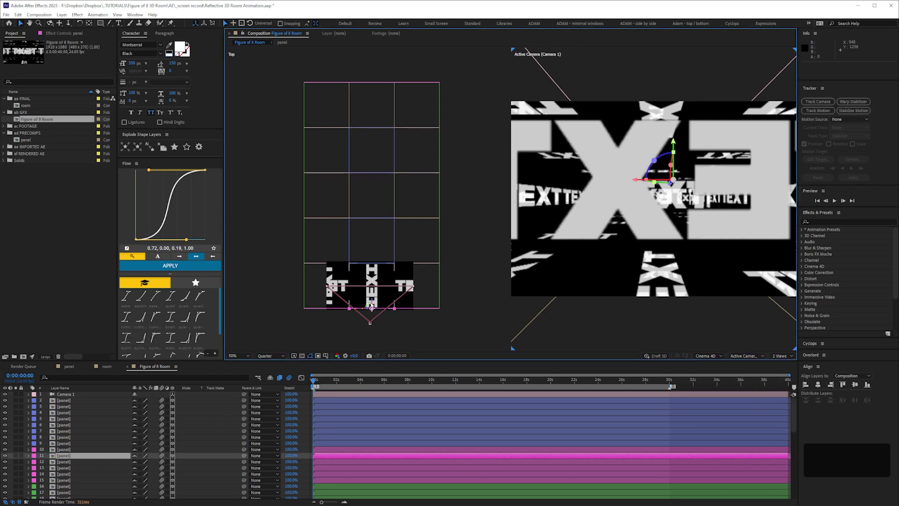
left_click(73, 396)
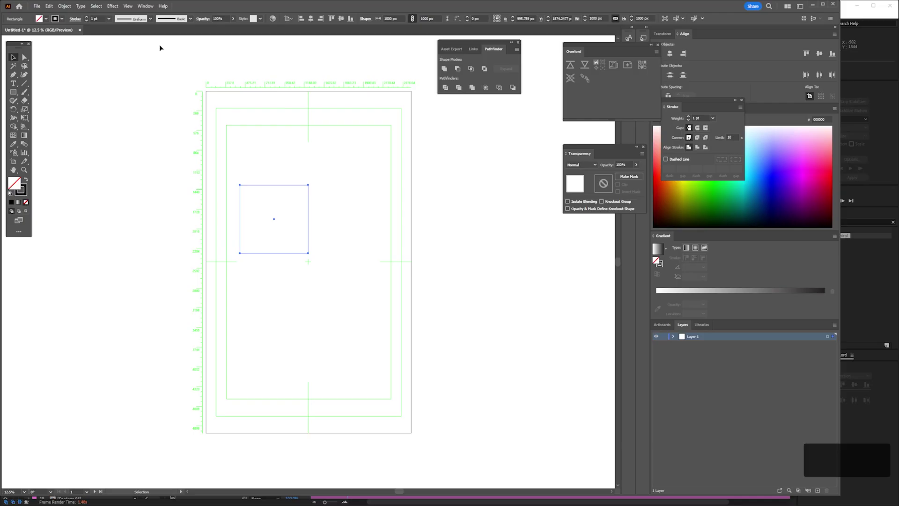
- Fill the Illustrator artboard with a 3-by-5 grid of squares and set up a rounded rectangle
left_click_drag(240, 181, 205, 92)
left_click_drag(310, 247, 310, 385)
key("ctrl+d")
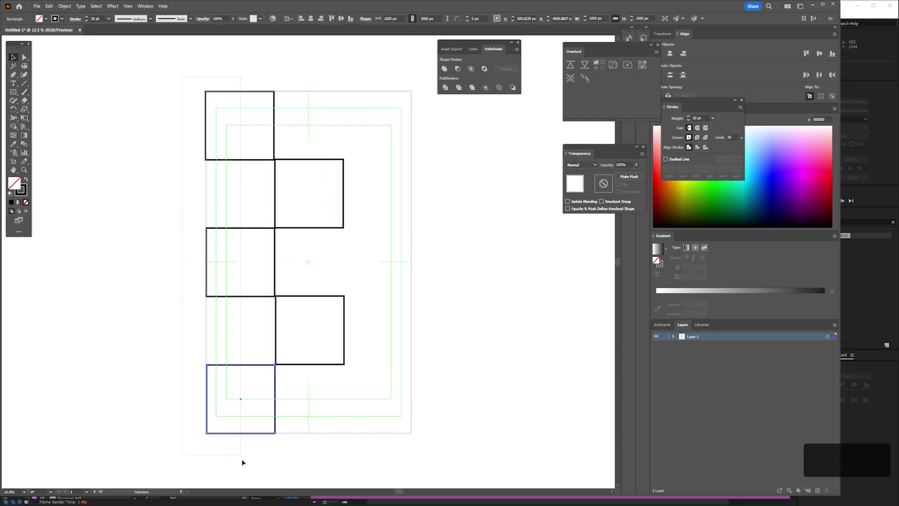
left_click_drag(209, 168, 320, 175)
left_click_drag(13, 92, 51, 100)
left_click(360, 133)
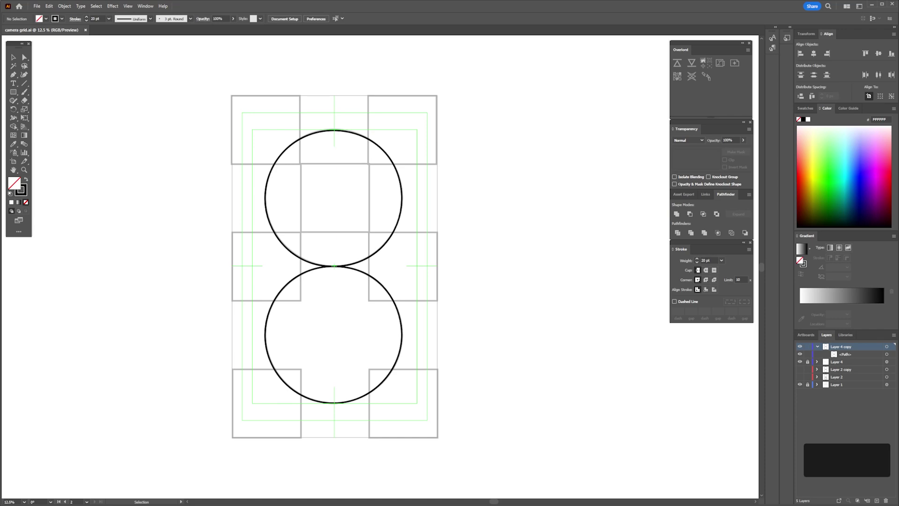
- Copy the figure-eight circle path and return to After Effects
key("alt+Tab")
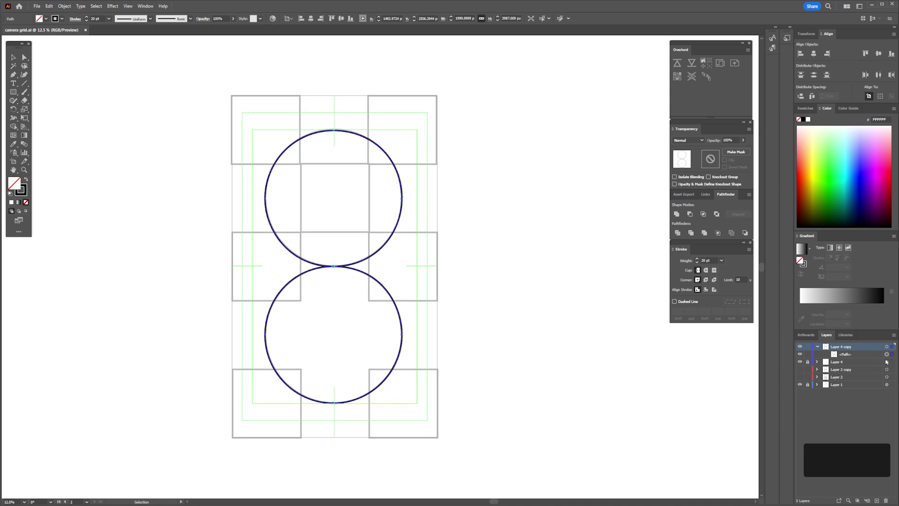
key("ctrl")
key("ctrl+c")
key("alt+Tab")
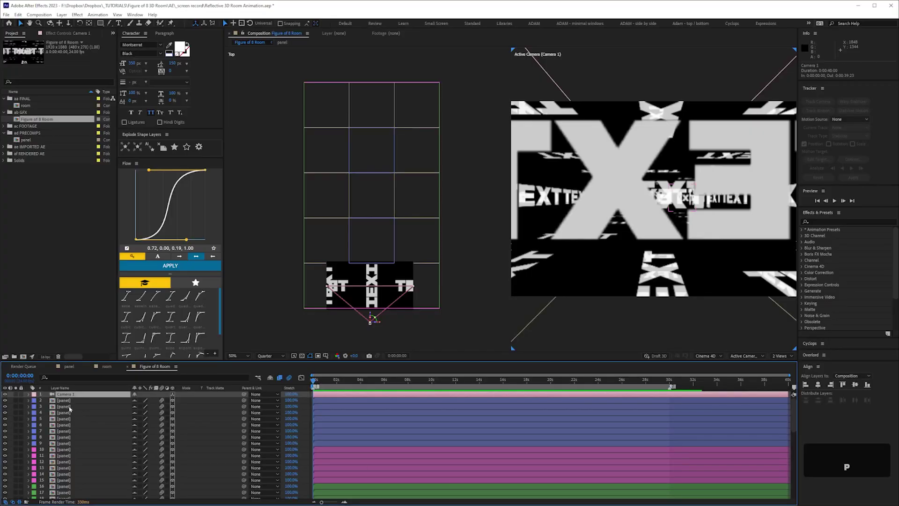
- Paste the figure-eight path into Camera 1's Position and parent the camera to a new 3D null
key("p")
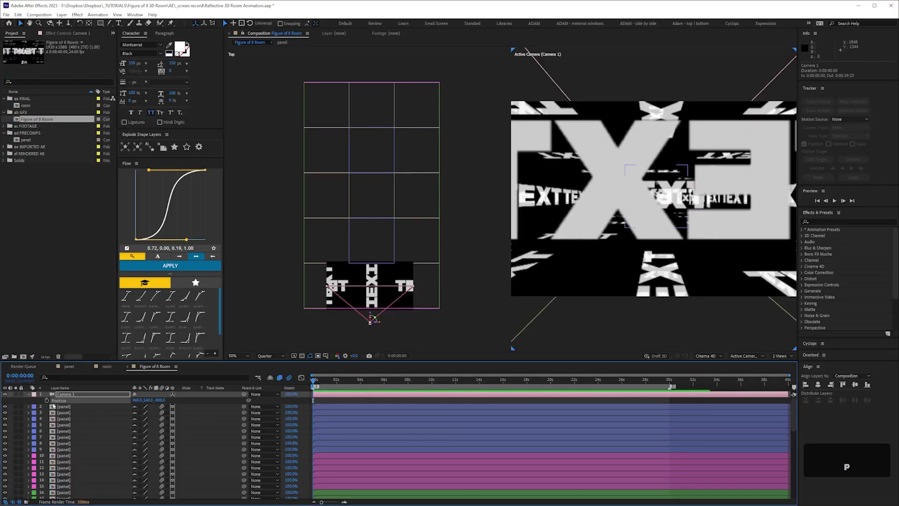
key("ctrl+v")
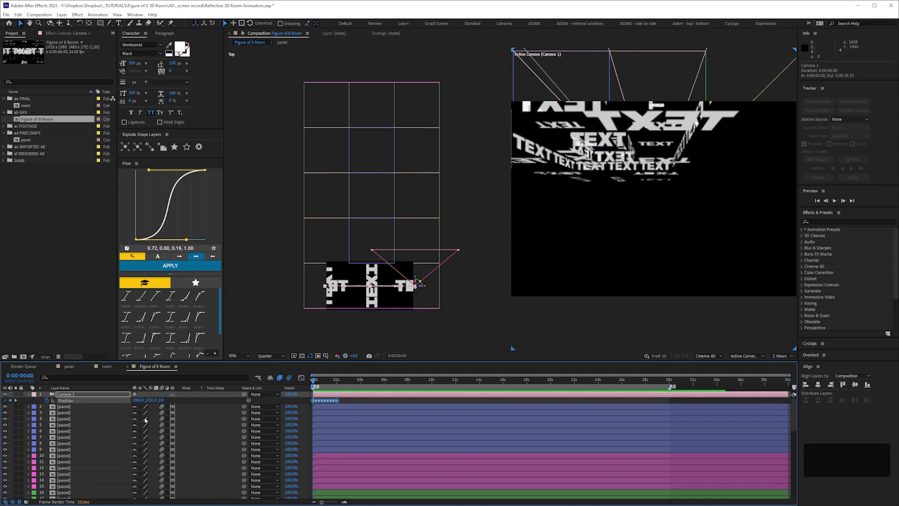
key("F2")
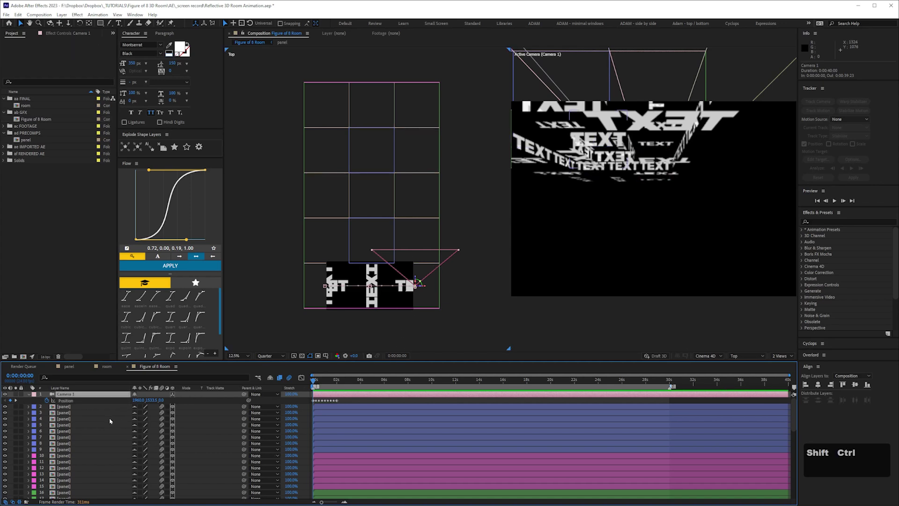
key("ctrl+alt+shift+y")
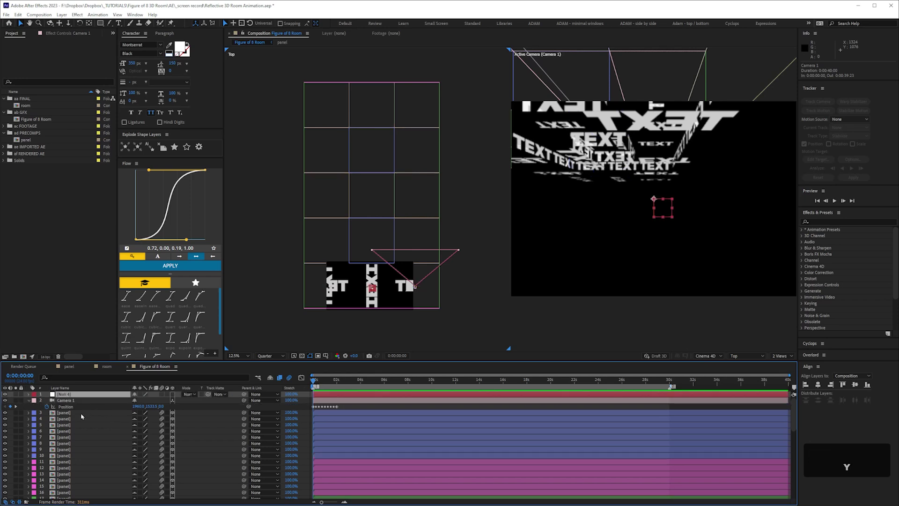
left_click(173, 394)
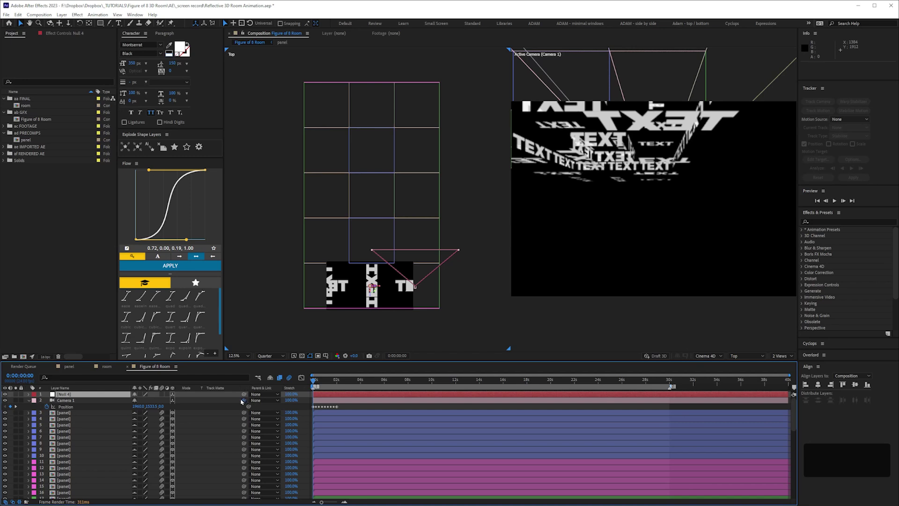
left_click_drag(243, 401, 64, 399)
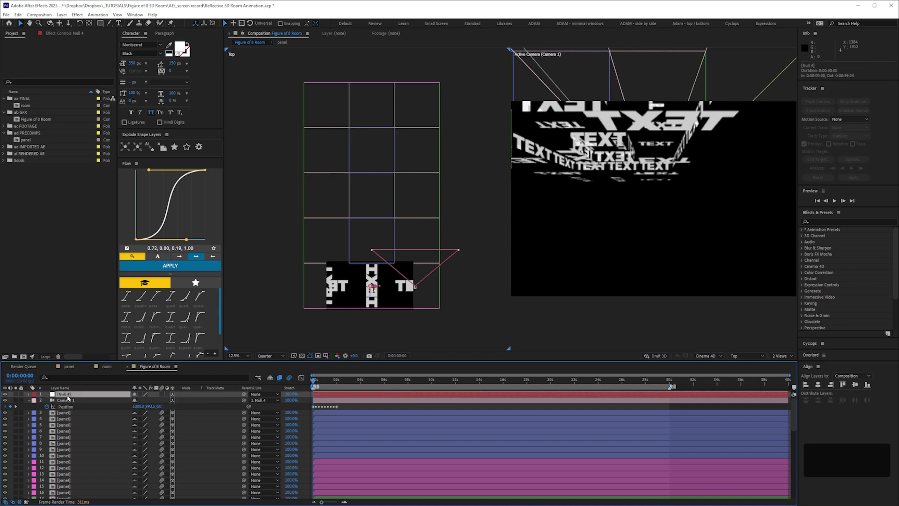
- Rotate the null -90° on X to lay the path flat, then delete the null
key("r")
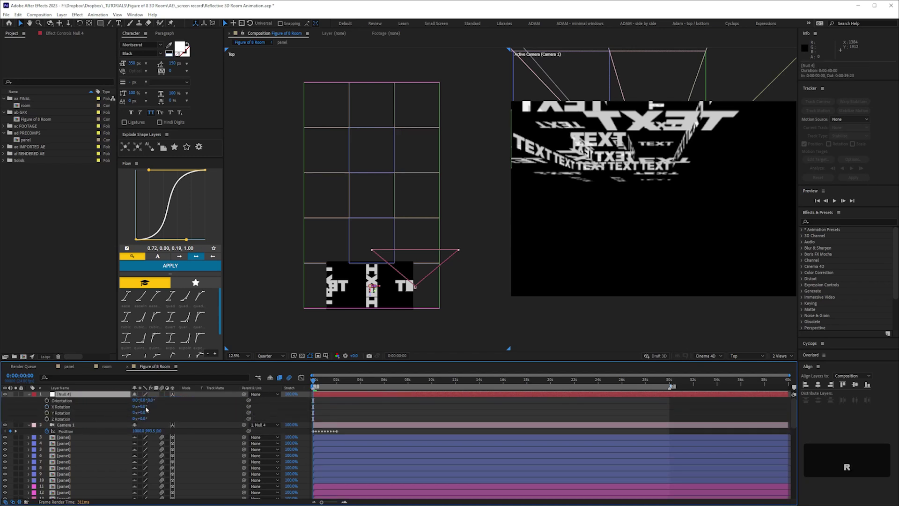
left_click(143, 407)
type("90")
key("Return")
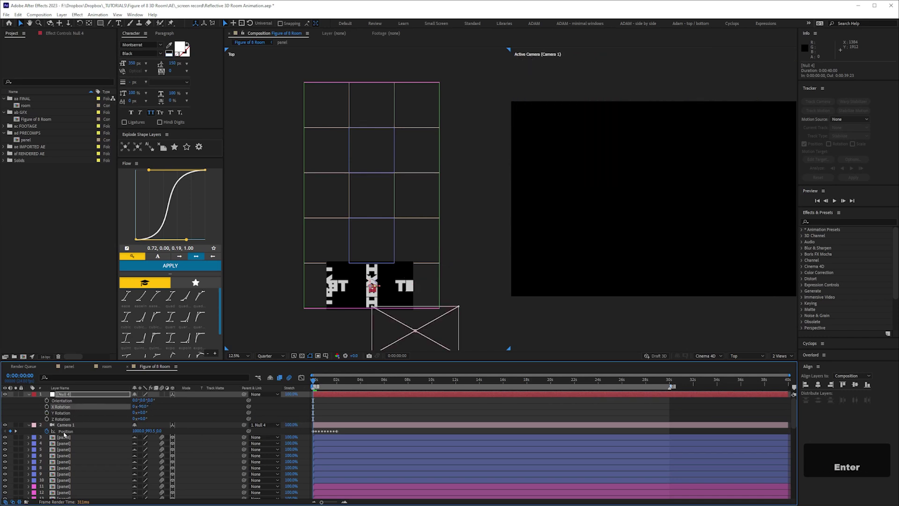
left_click(76, 431)
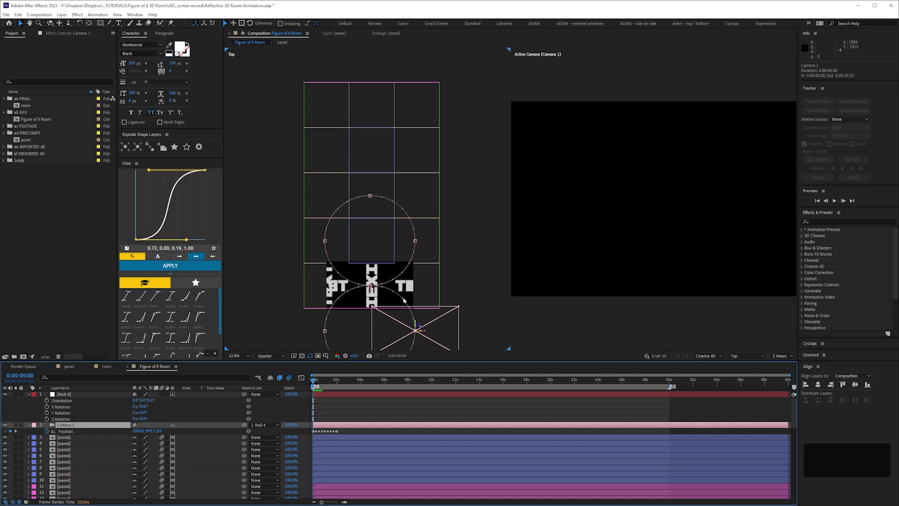
left_click_drag(404, 300, 424, 241)
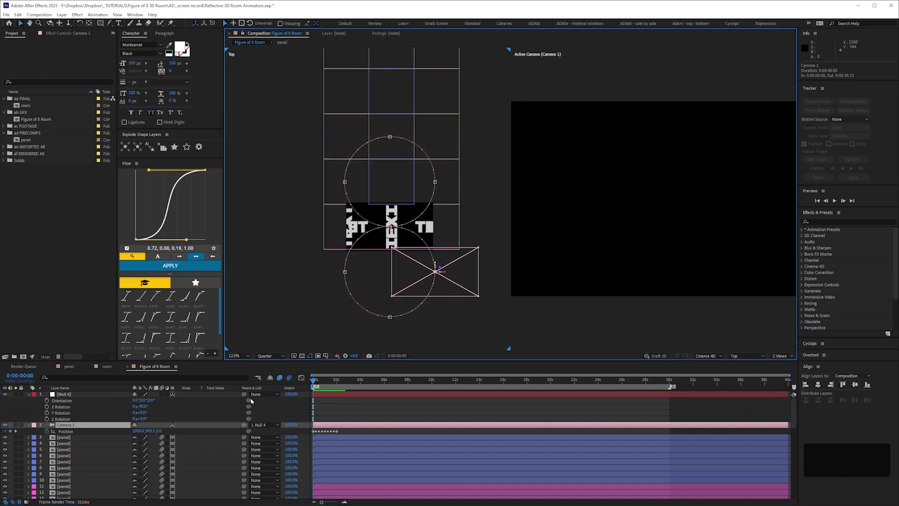
left_click(63, 395)
left_click(80, 404)
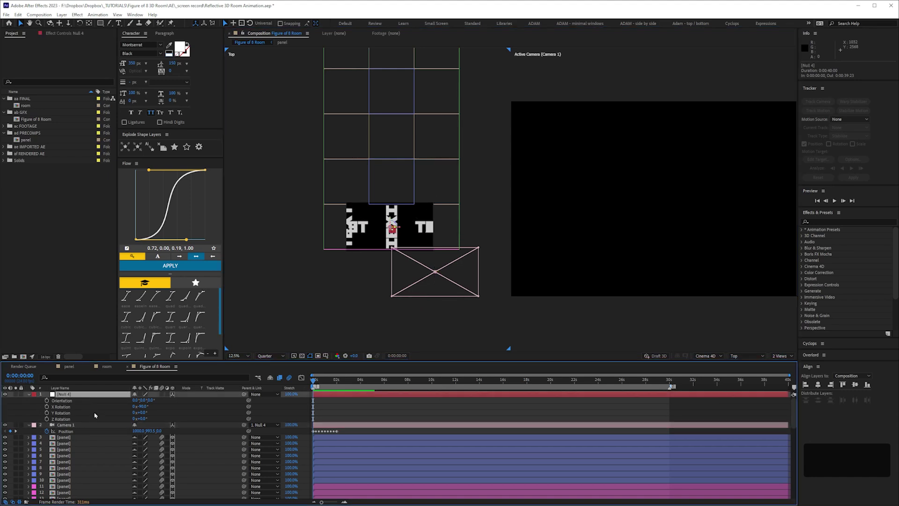
key("Delete")
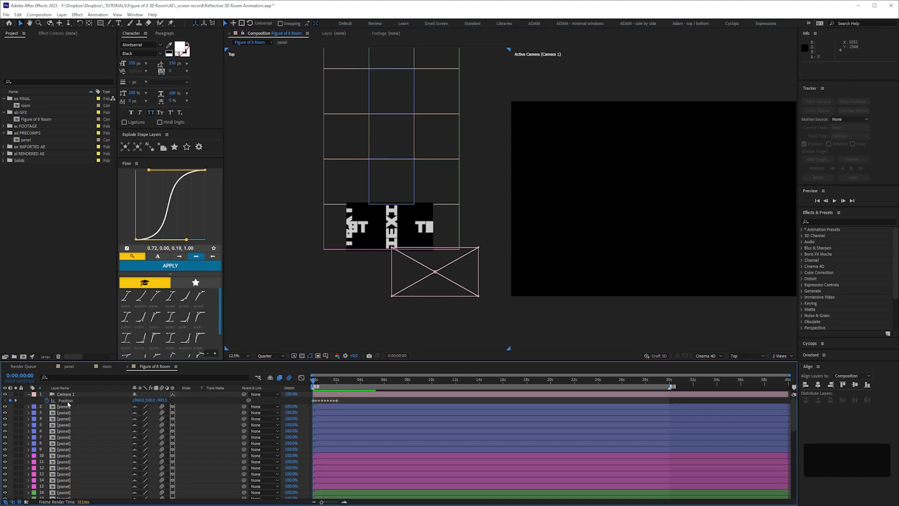
- Move Camera 1's Position keyframes so the path sits inside the panel grid, then play the preview
left_click(66, 401)
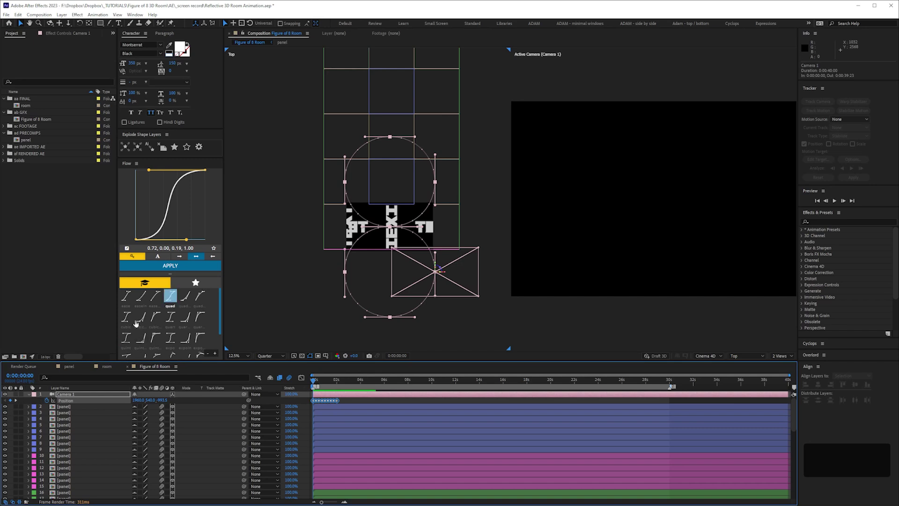
left_click(61, 403)
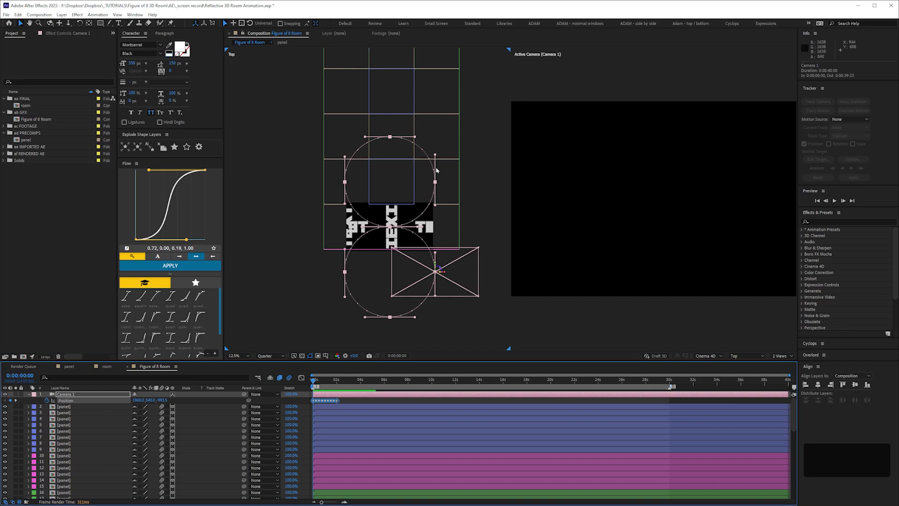
key("space")
left_click_drag(467, 187, 420, 162)
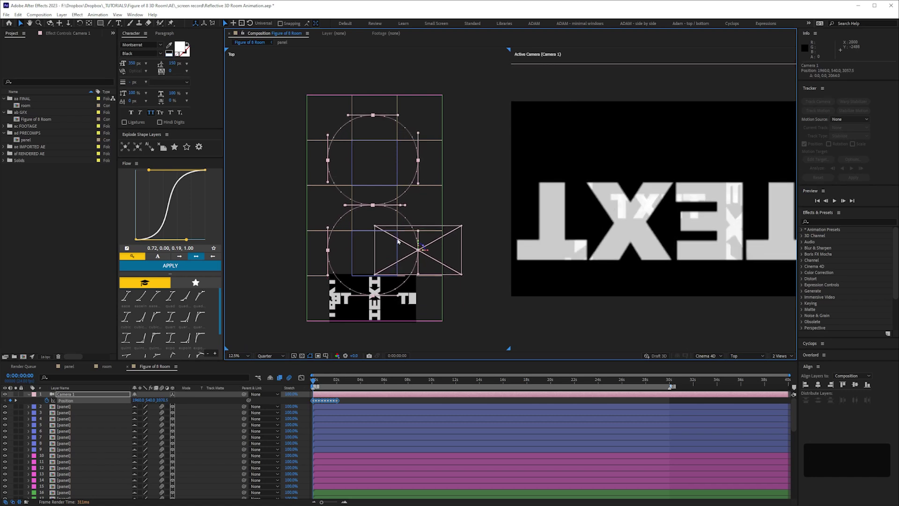
left_click(88, 399)
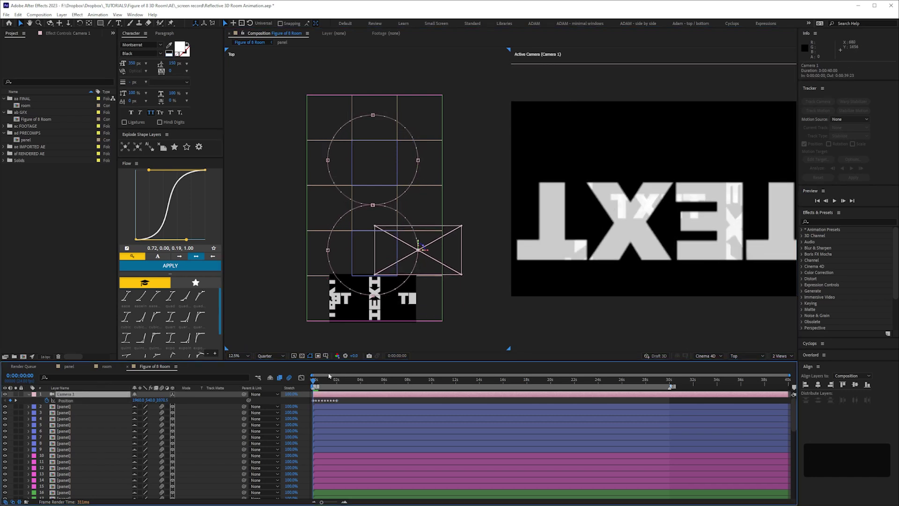
key("space")
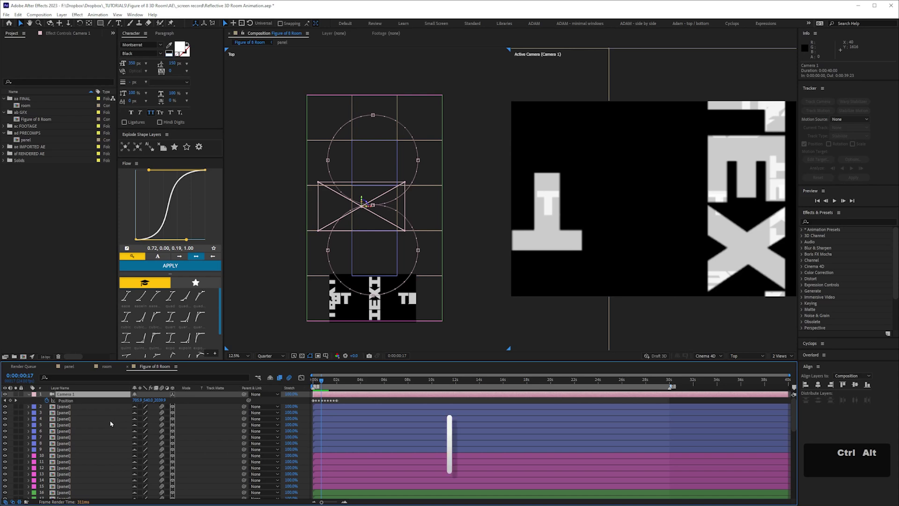
- Set Camera 1's Auto-Orientation to Orient Along Path and make the camera view active
key("ctrl+alt+o")
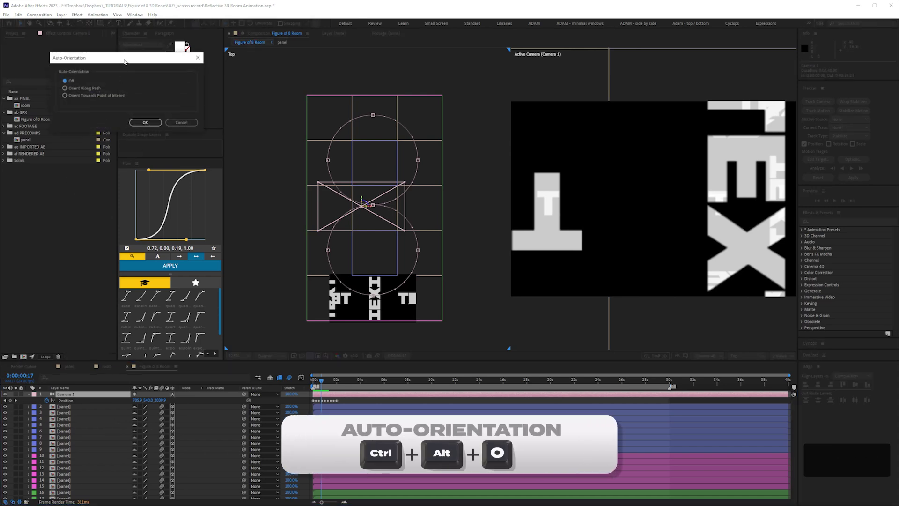
left_click_drag(126, 57, 259, 208)
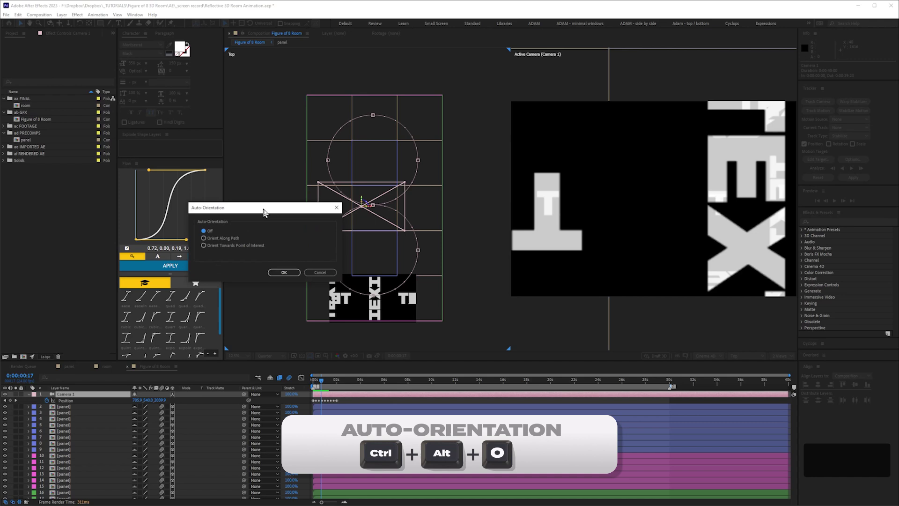
left_click(198, 239)
left_click(278, 273)
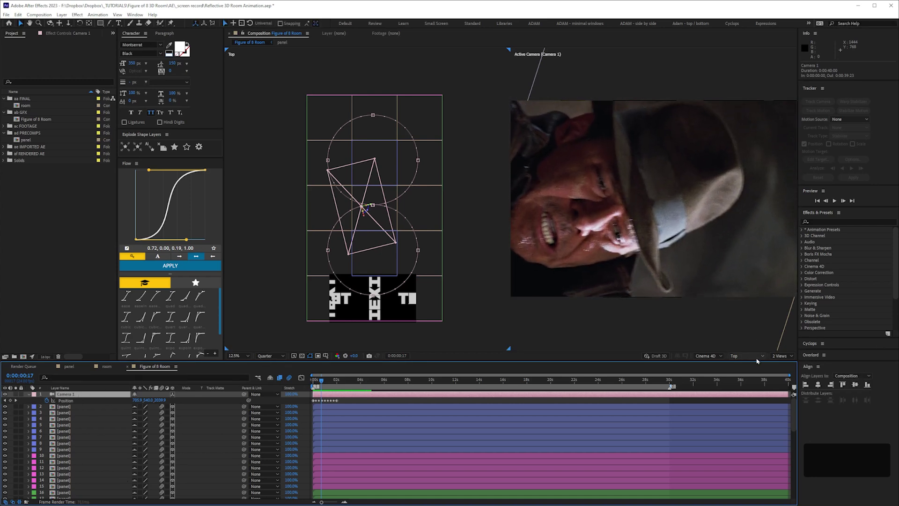
left_click(746, 358)
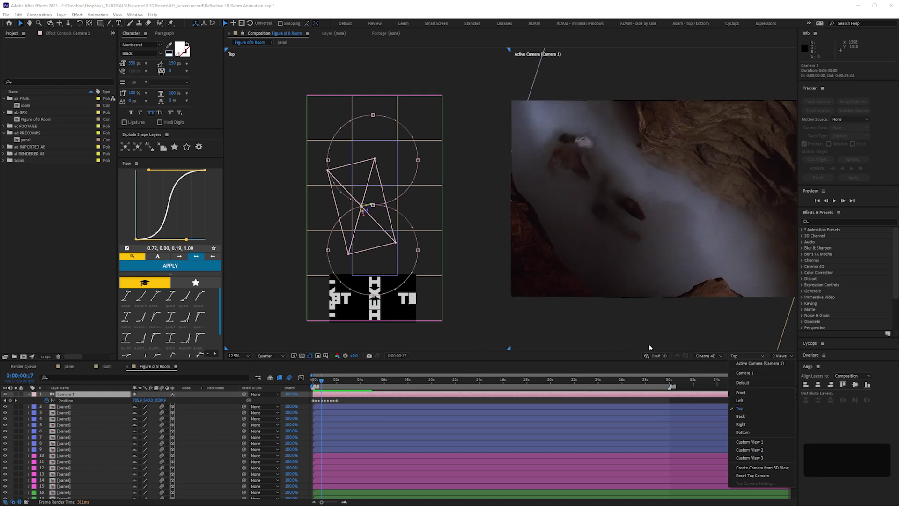
left_click(685, 334)
left_click(685, 334)
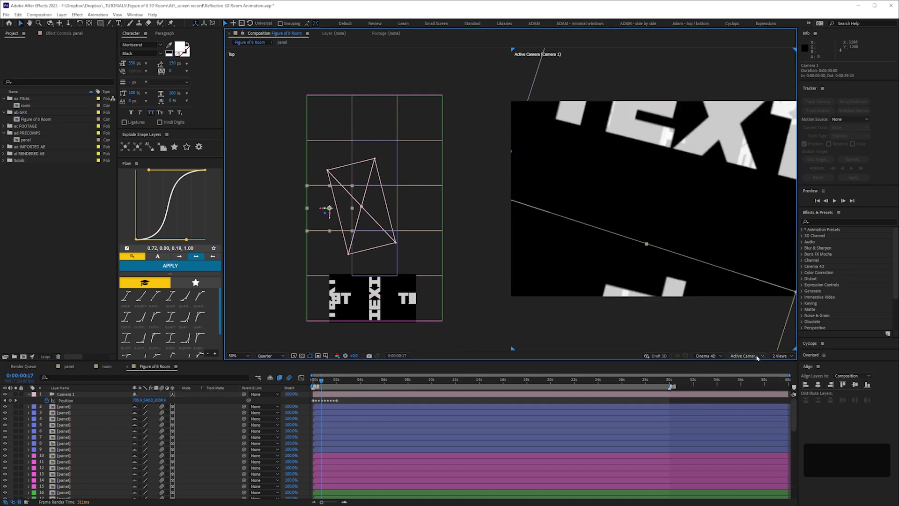
- Set Camera 1's Orientation X to 0°
left_click(65, 399)
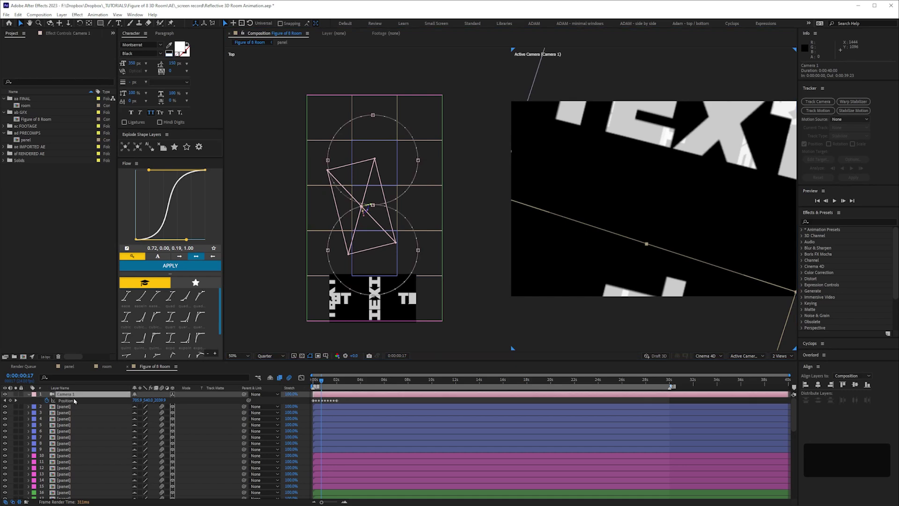
key("r")
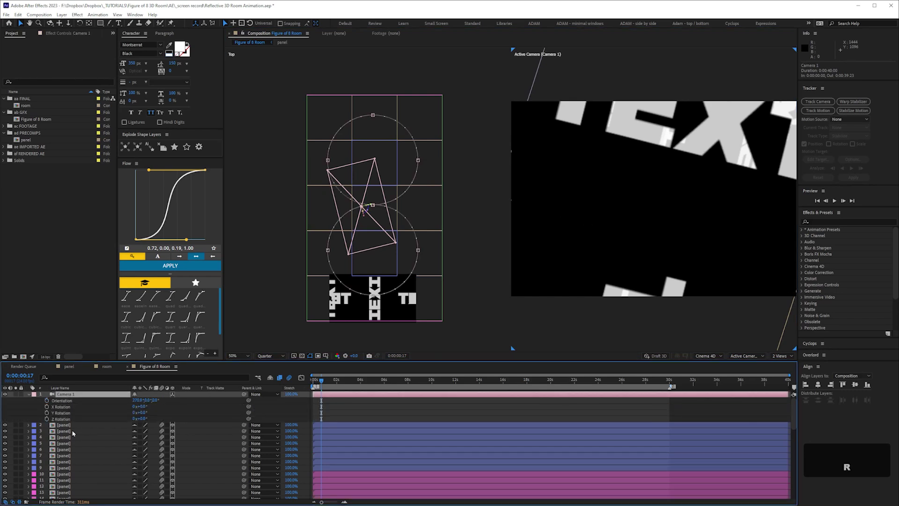
left_click(139, 400)
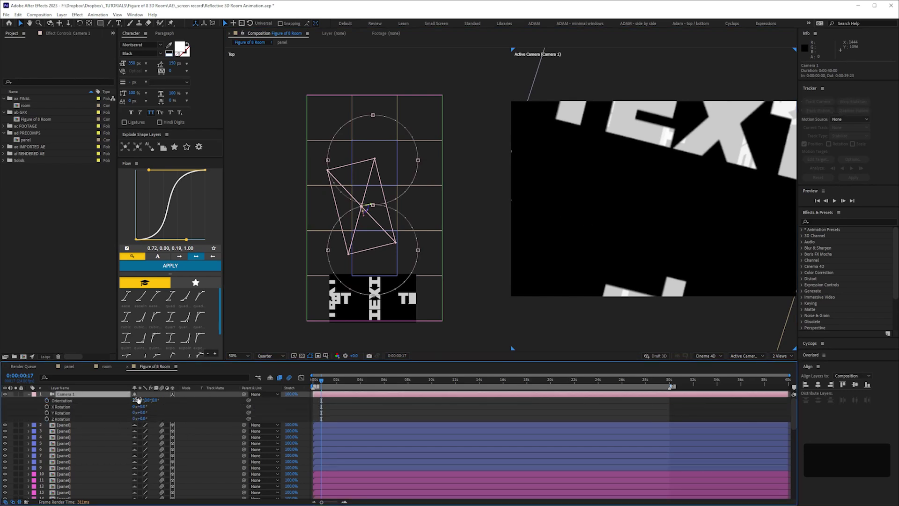
type("0")
key("Return")
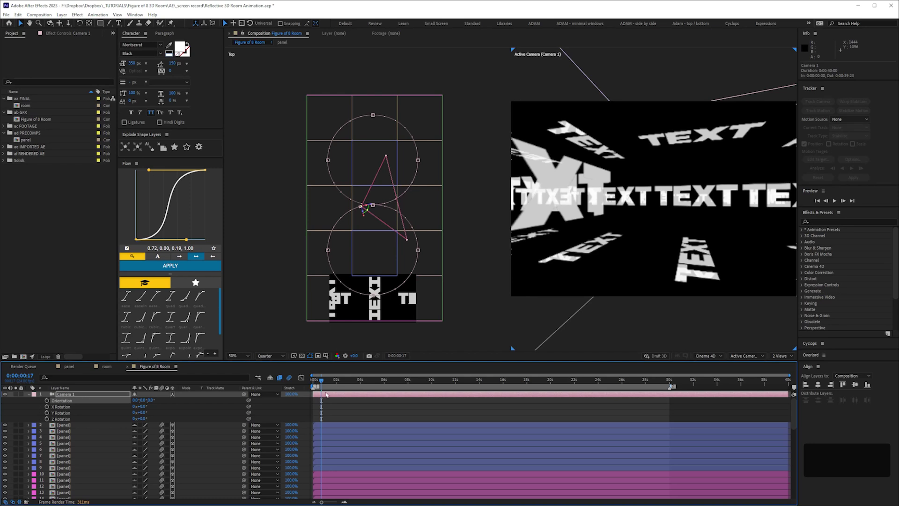
- Spread Camera 1's Position keyframes along the timeline and deselect the layer
left_click_drag(329, 383, 347, 381)
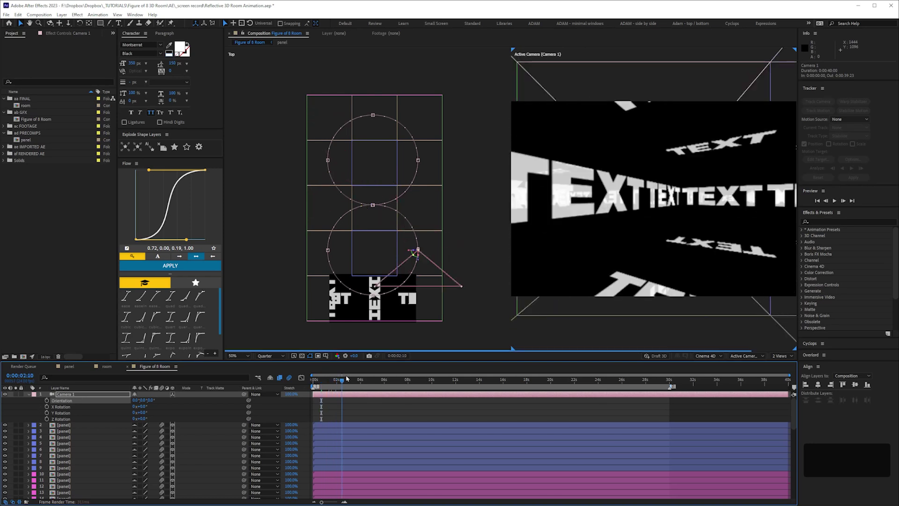
key("u")
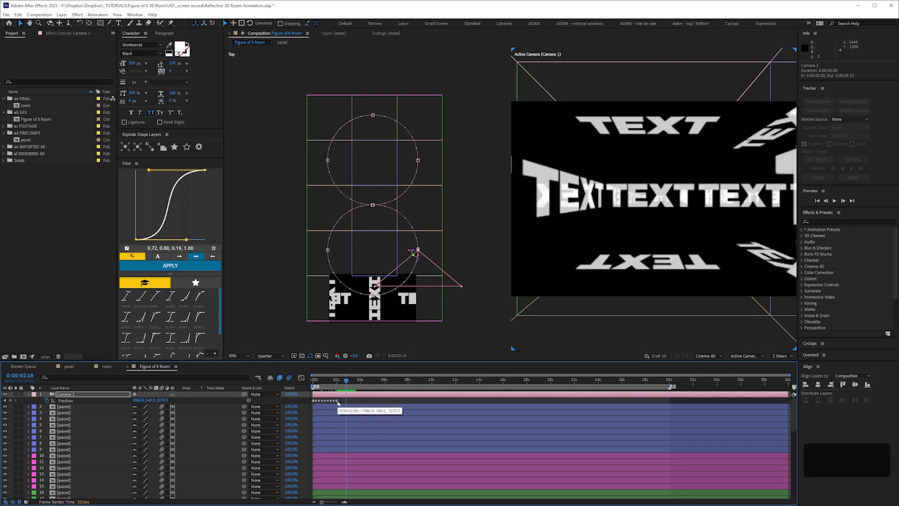
left_click_drag(338, 401, 418, 402)
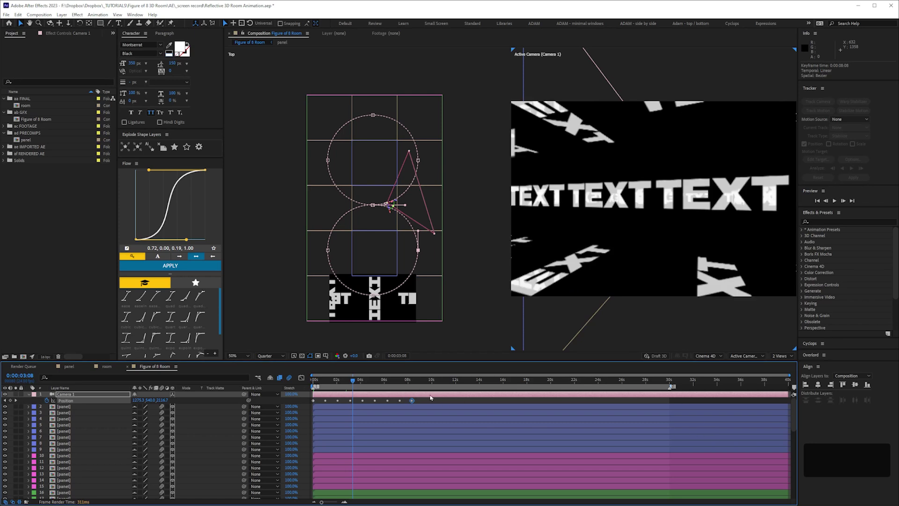
left_click(428, 402)
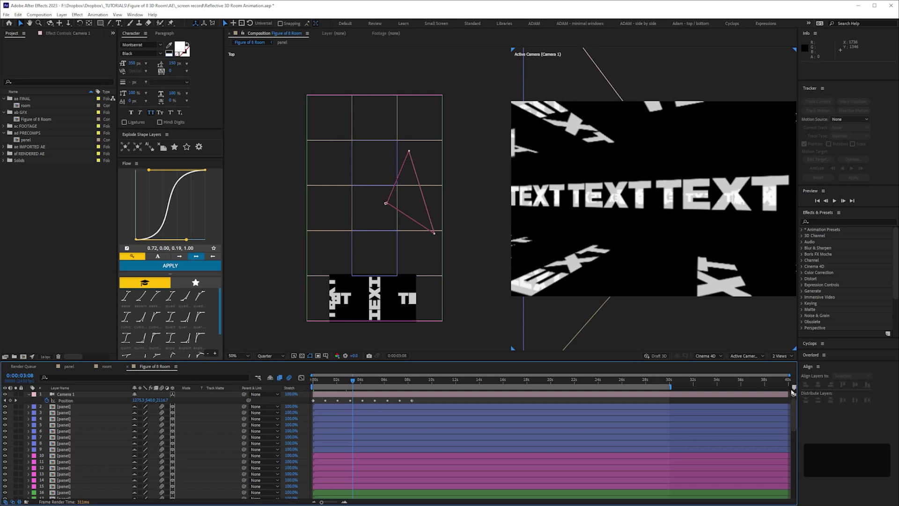
- Place composition marker 1 at 0s and marker 2 at the last camera keyframe
mouse_move(793, 391)
left_mouse_down()
mouse_move(439, 391)
mouse_move(308, 403)
left_mouse_up()
key("k")
key("k")
key("k")
key("k")
key("k")
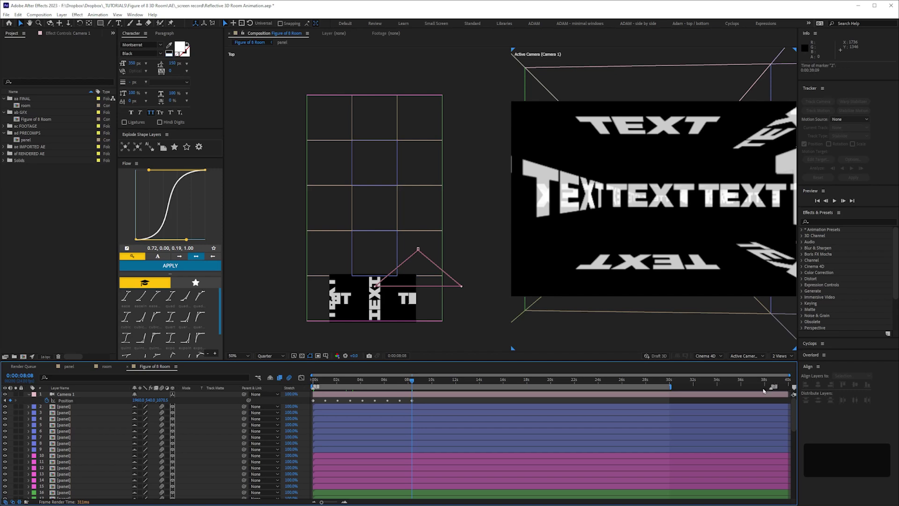
left_click_drag(794, 389, 413, 399)
- Jump between markers 1 and 2 to check the loop, then select the 7:06 Position keyframe
key("1")
key("2")
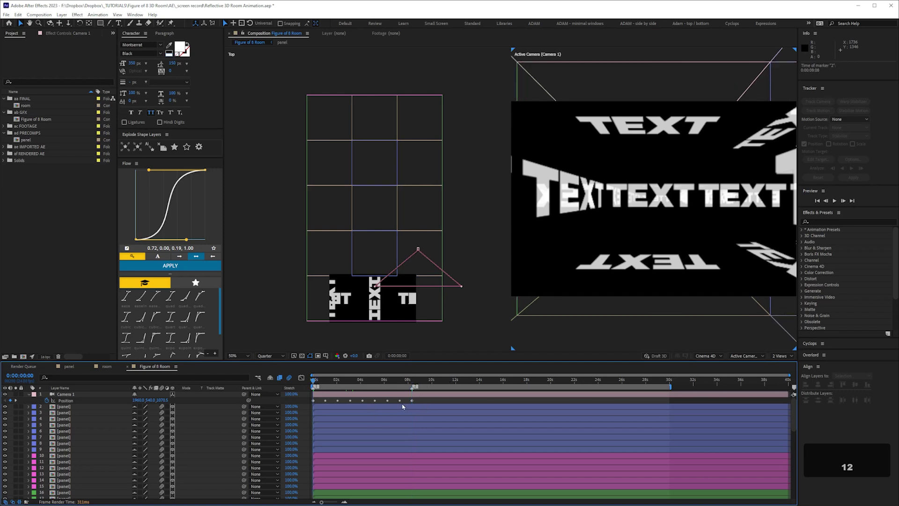
key("1")
key("2")
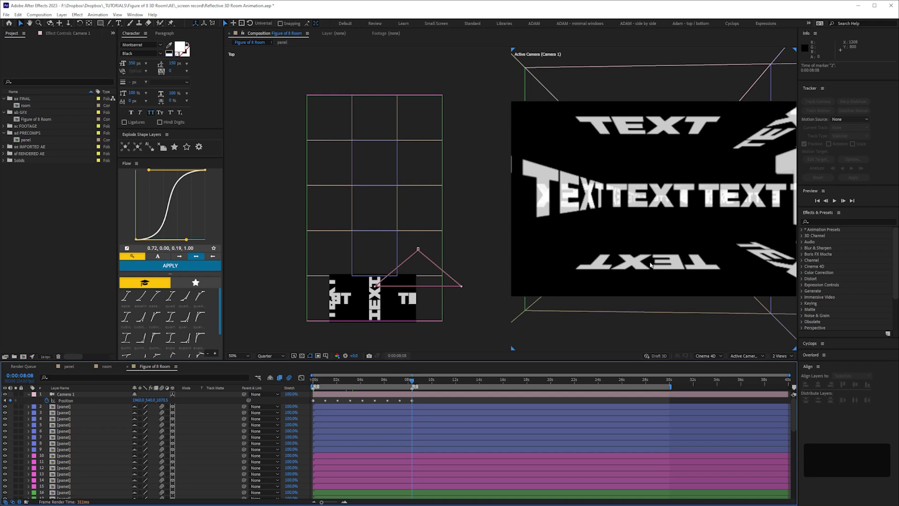
key("1")
key("2")
key("1")
key("2")
key("1")
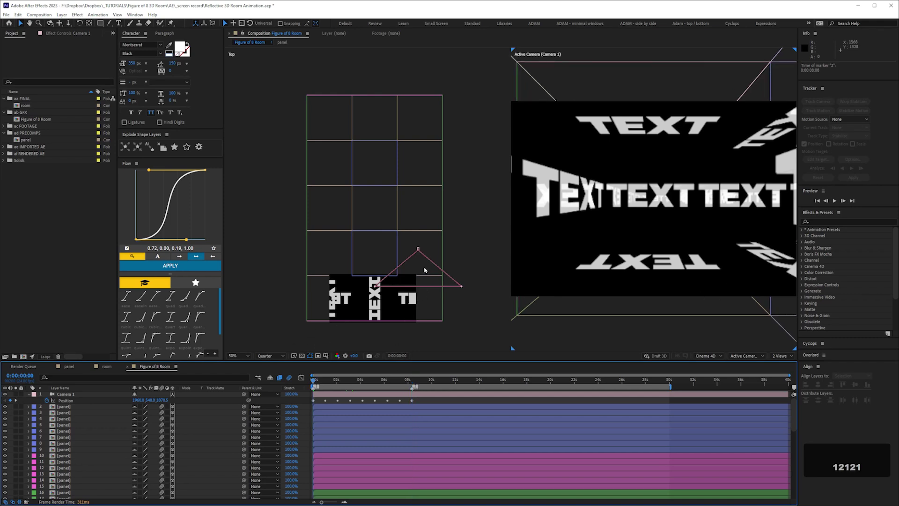
key("2")
key("1")
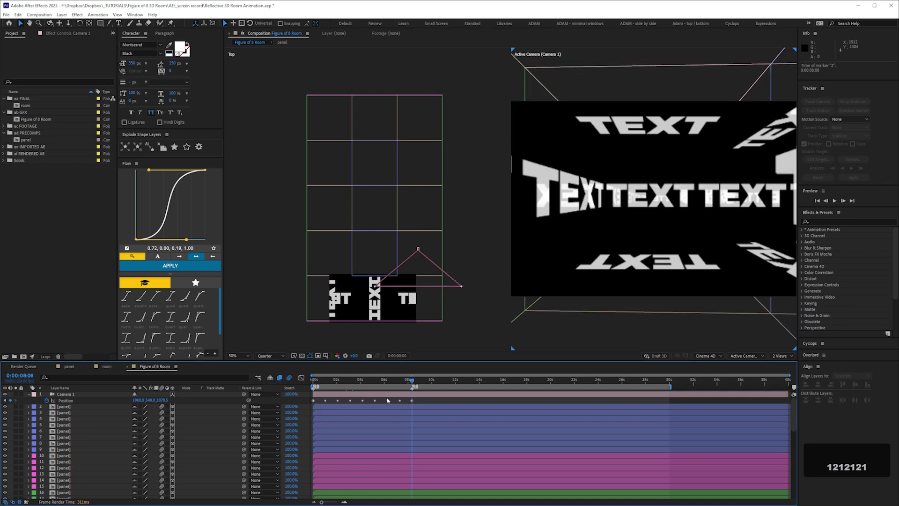
left_click(408, 381)
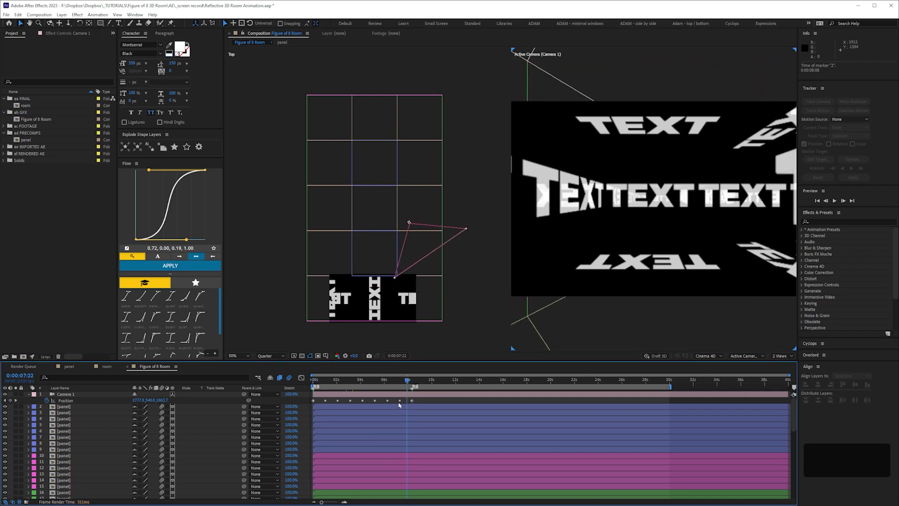
left_click(400, 401)
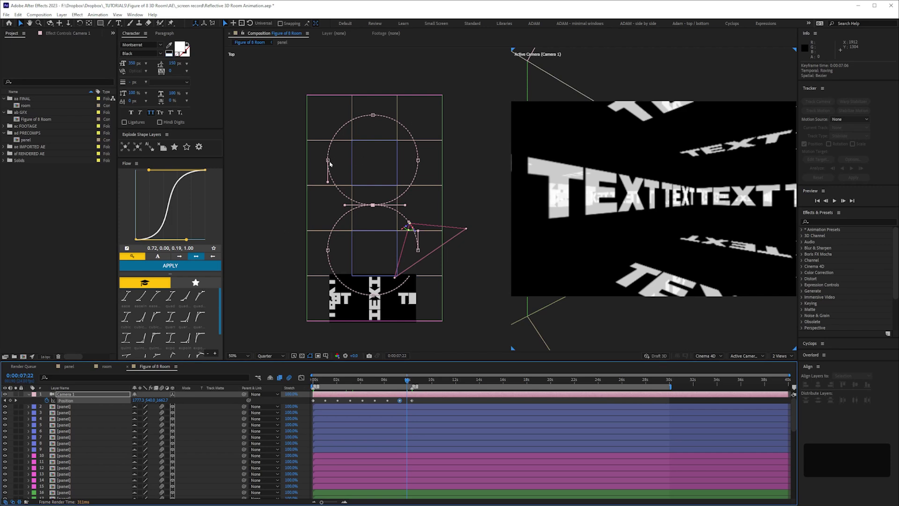
- Nudge an upper-loop path point right and pull out its curve handles with Convert Vertex Tool
left_click_drag(327, 163, 335, 145)
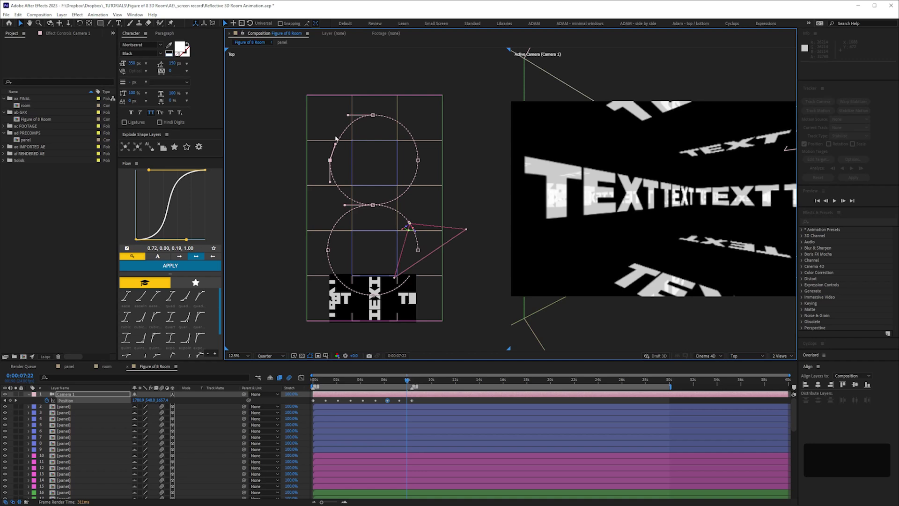
left_click(100, 23)
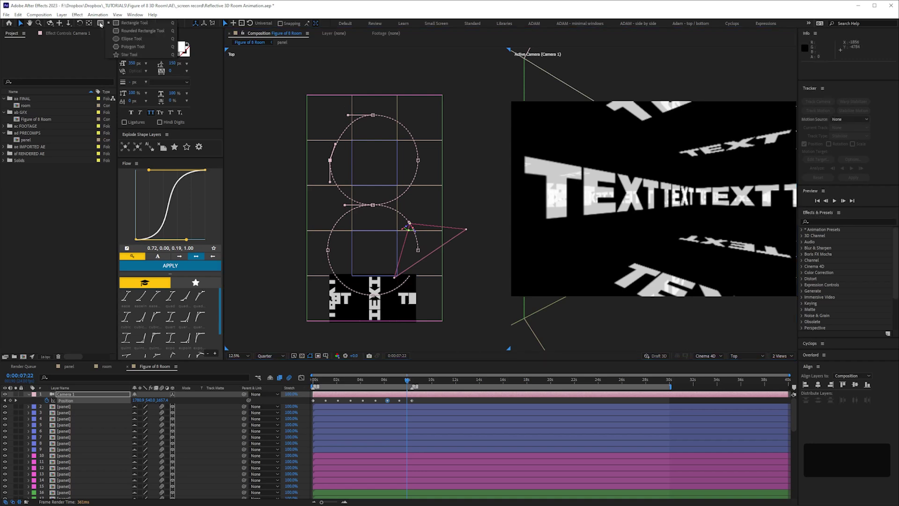
left_click(109, 22)
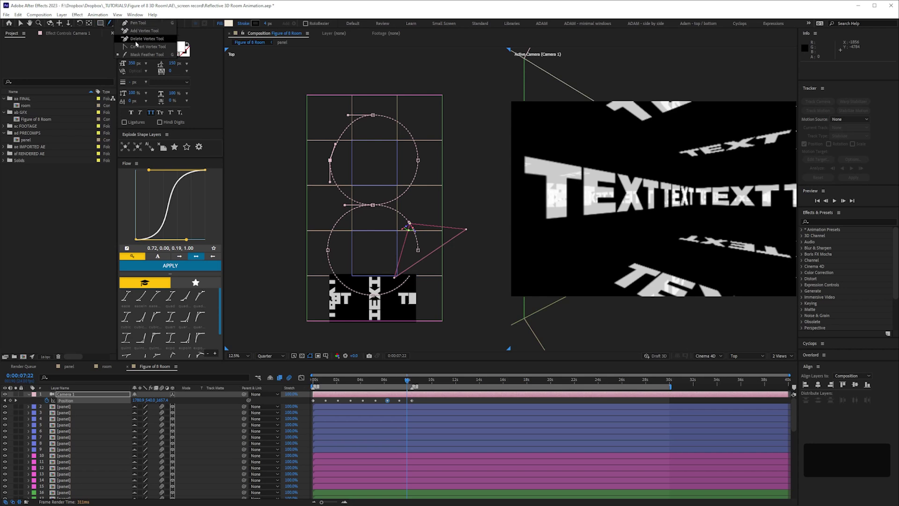
left_click(136, 46)
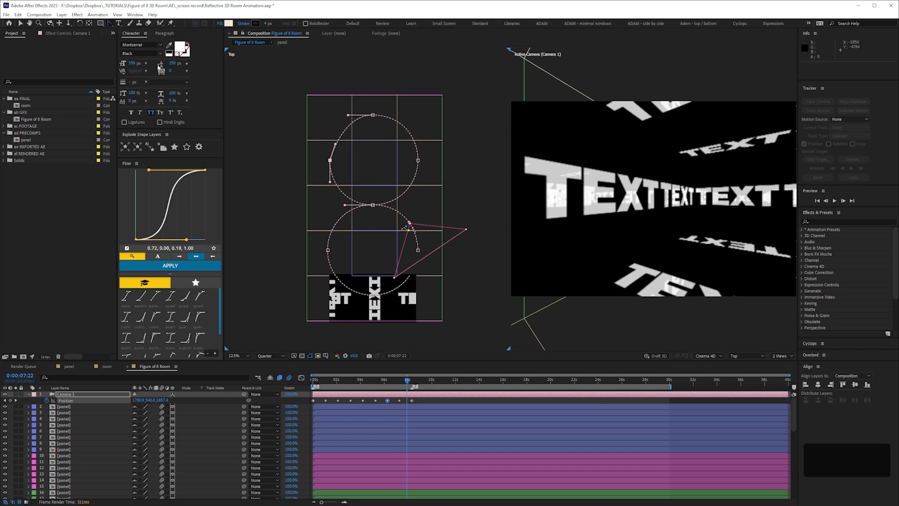
left_click(110, 24)
left_click_drag(330, 161, 331, 180)
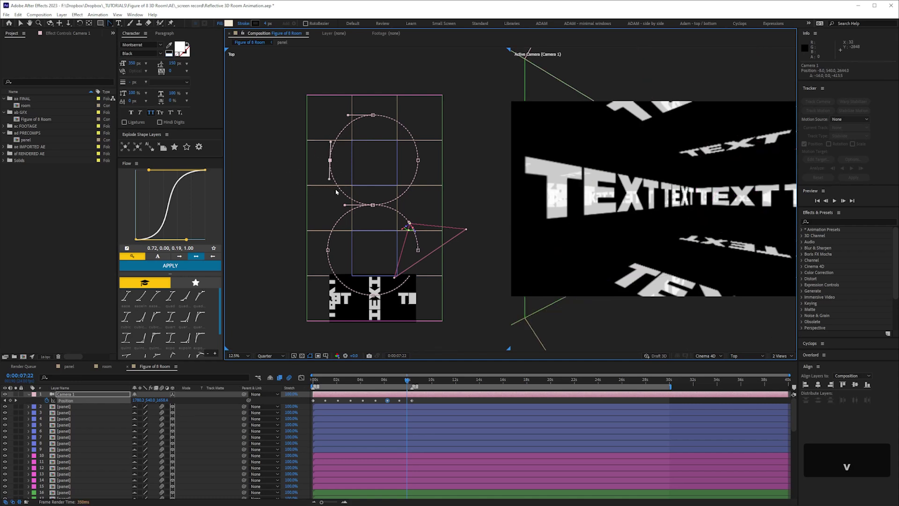
key("v")
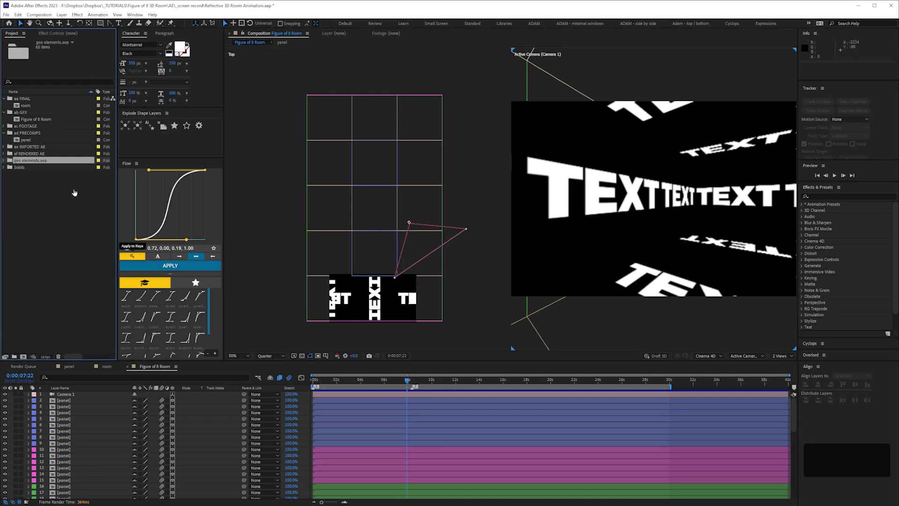
- File geo elements.aep into the IMPORTED AE folder, lock Camera 1 and select all layers
left_click_drag(51, 161, 37, 148)
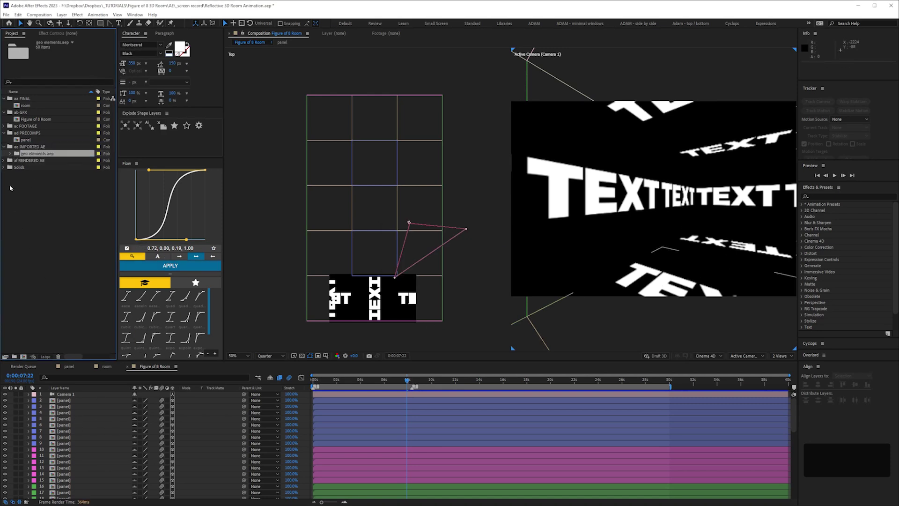
left_click(10, 153)
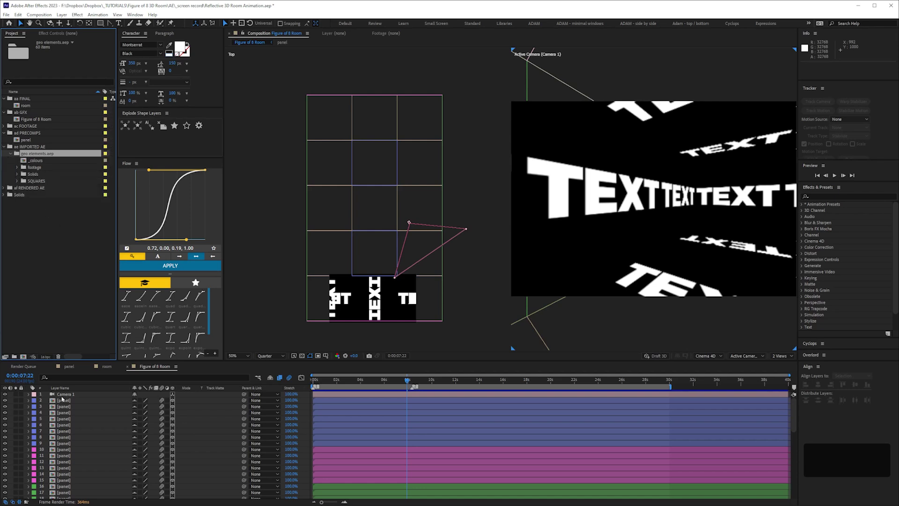
left_click(21, 395)
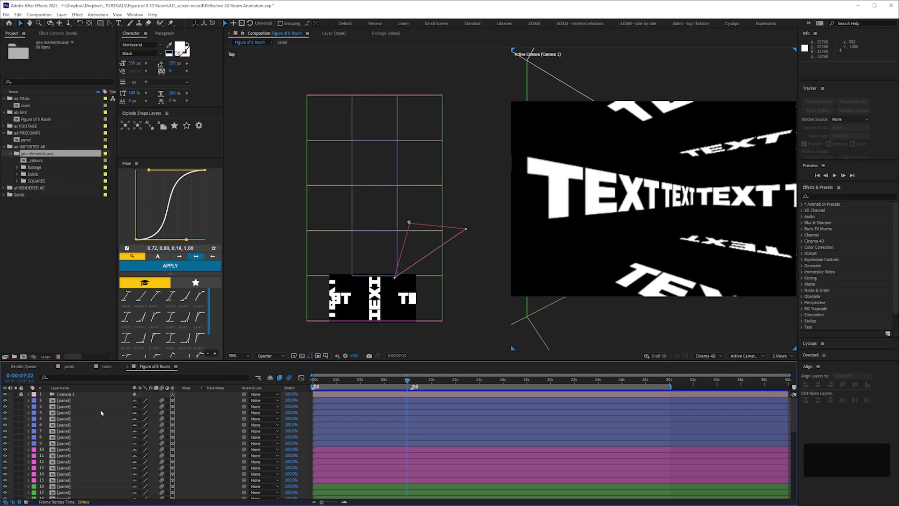
key("ctrl+a")
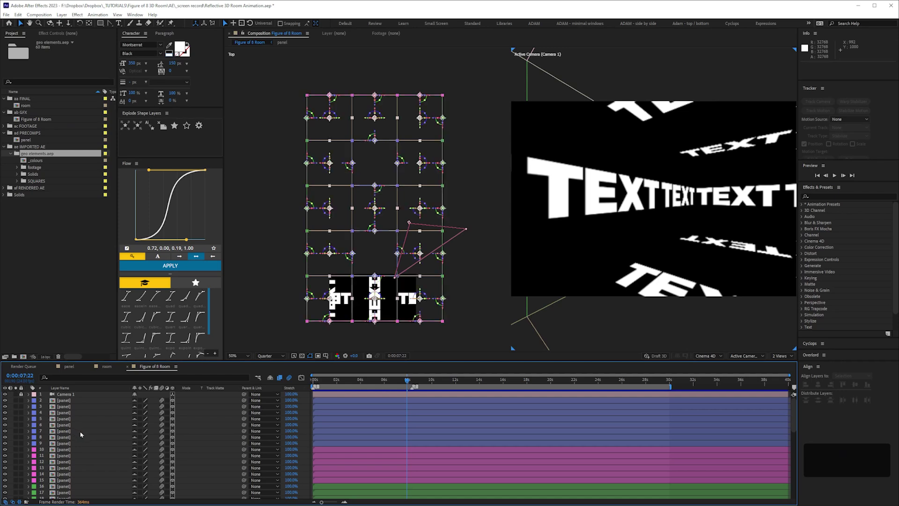
- Alt-drag Footage 32 onto the selected panel layers to replace their source
left_click(18, 167)
scroll(98, 259, "down", 2)
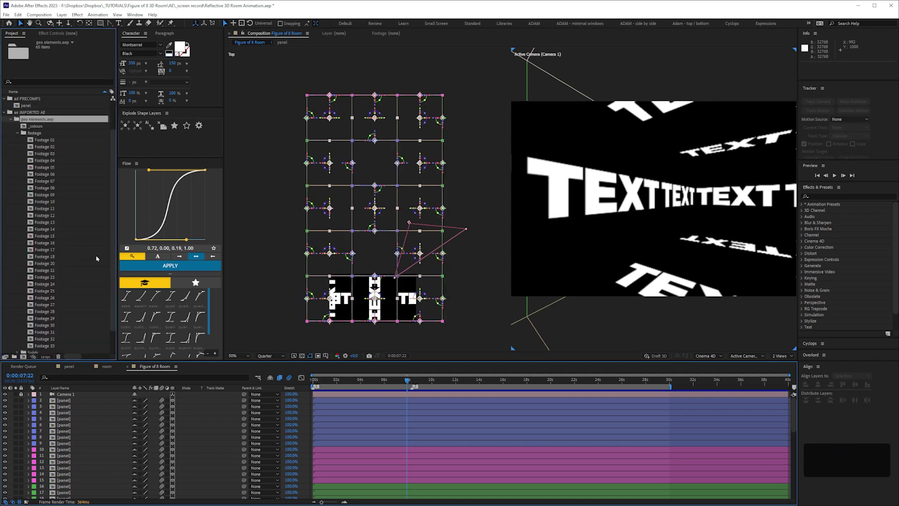
scroll(114, 341, "down", 2)
left_click(70, 319)
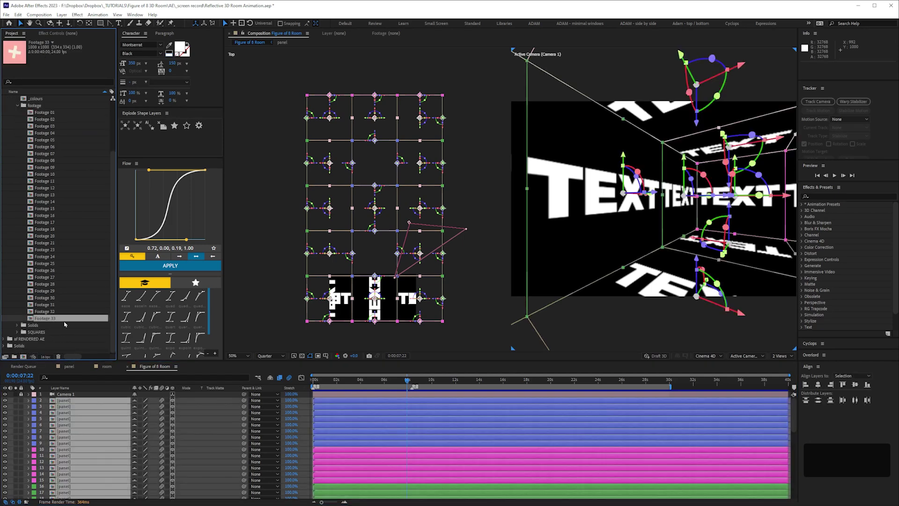
key("KP_1")
key("Up")
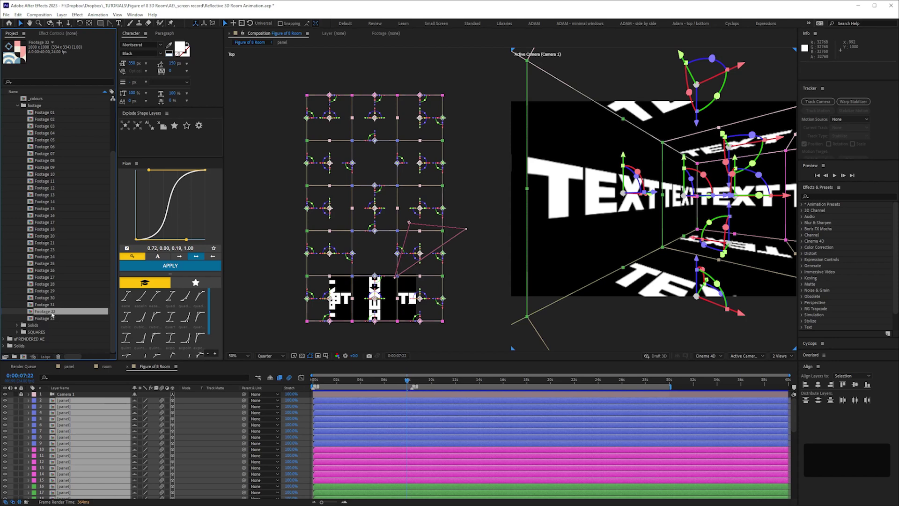
left_click_drag(52, 315, 64, 407)
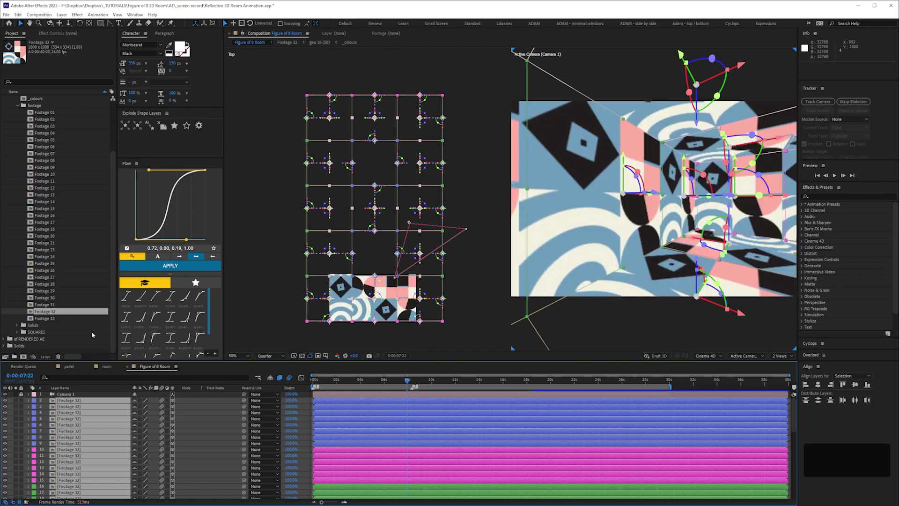
- Switch the viewer to 1 View at Full resolution, then select a floor panel
left_click(783, 360)
left_click(783, 370)
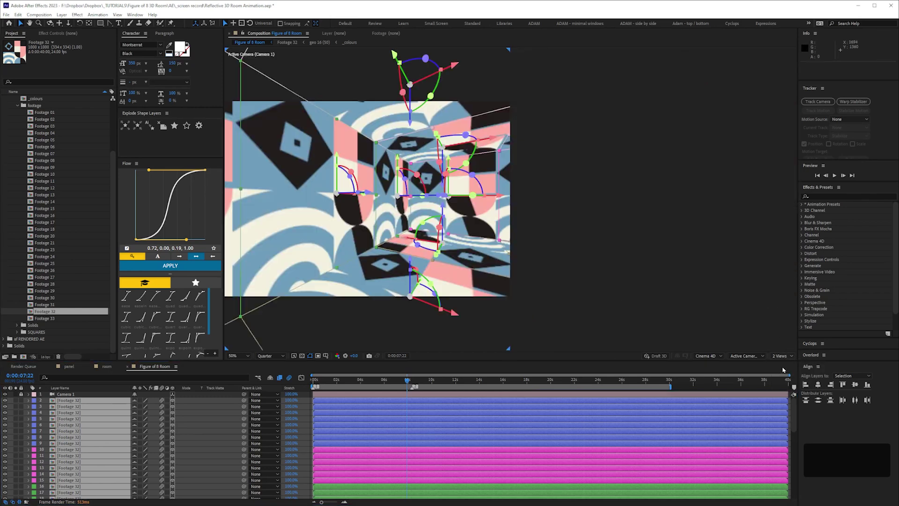
left_click(275, 359)
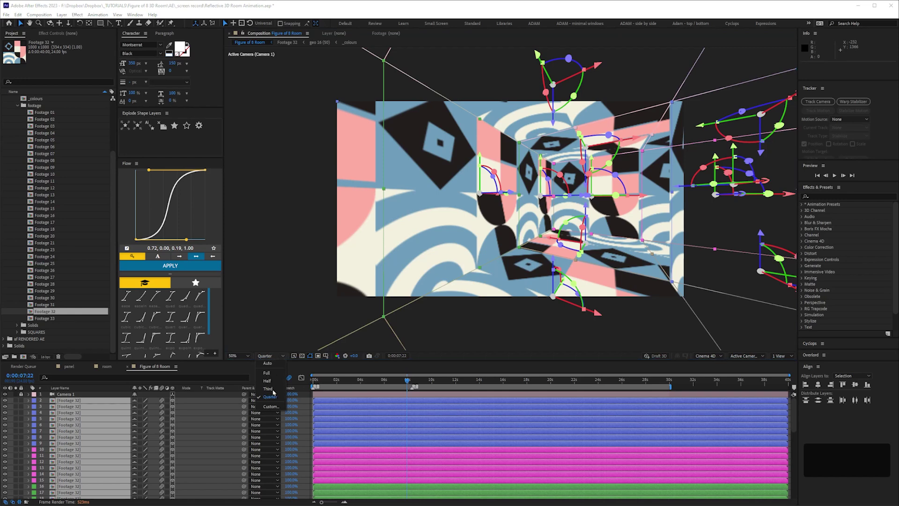
left_click(273, 375)
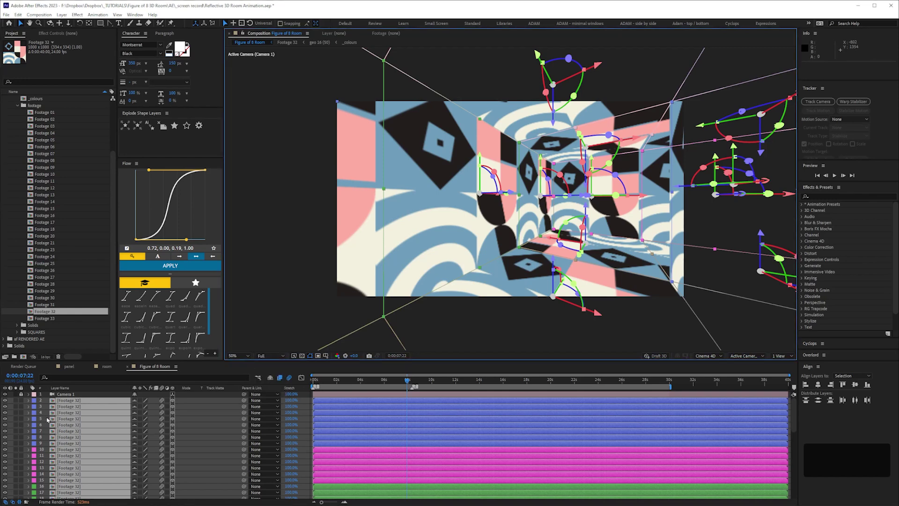
left_click(109, 495)
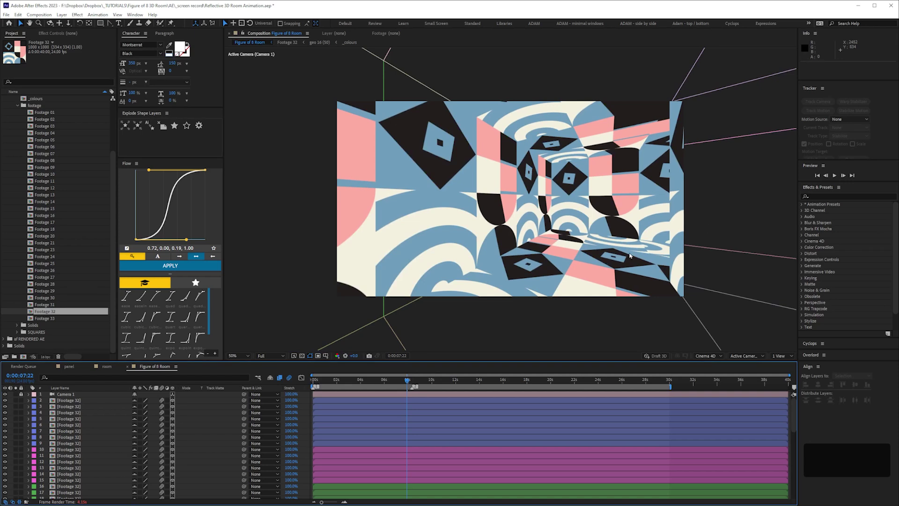
left_click(578, 279)
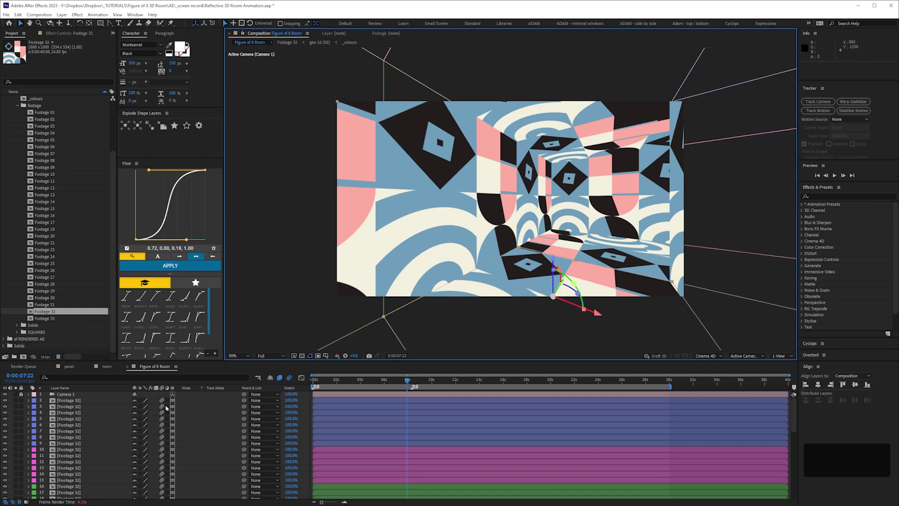
- Select panel layer 42 and reveal its Material Options
key("p")
scroll(150, 434, "down", 5)
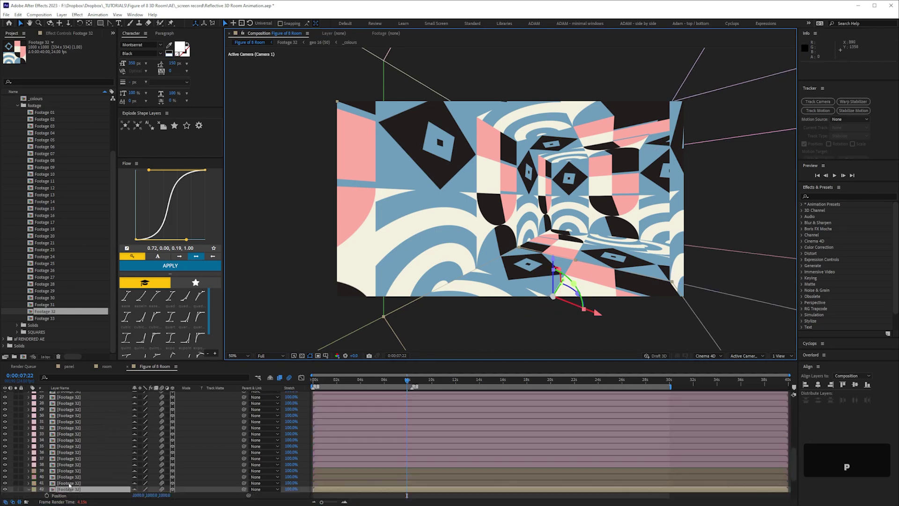
left_click(70, 489)
key("space")
scroll(81, 456, "down", 2)
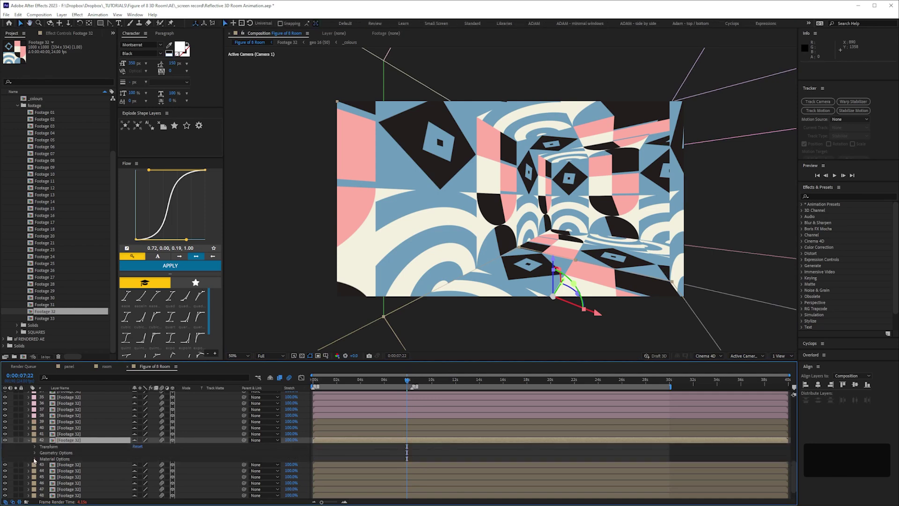
key("a")
key("a")
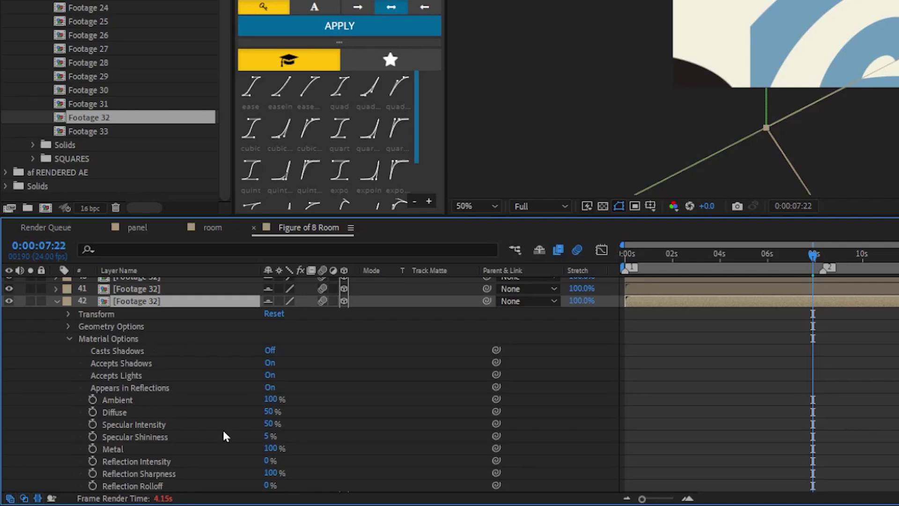
scroll(206, 412, "down", 3)
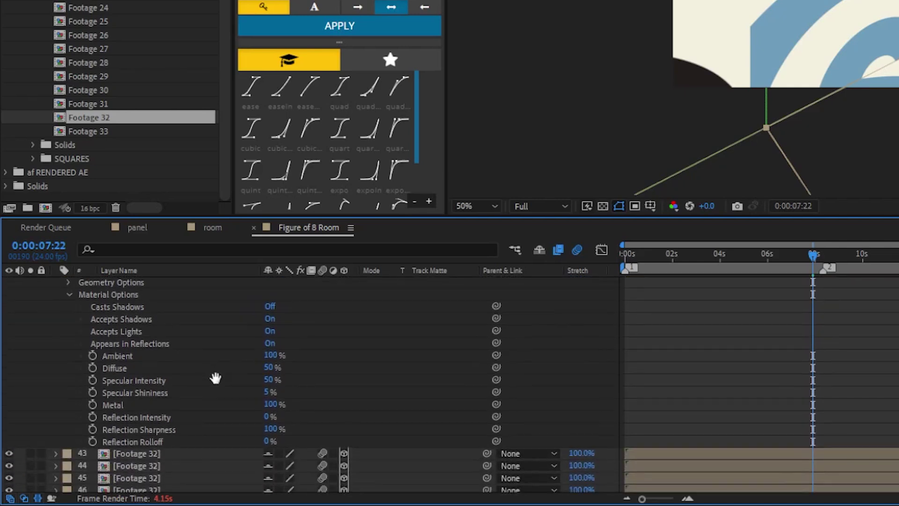
- Enter Reflection Intensity 30%, Reflection Sharpness 60% and Reflection Rolloff 30%
left_click(268, 413)
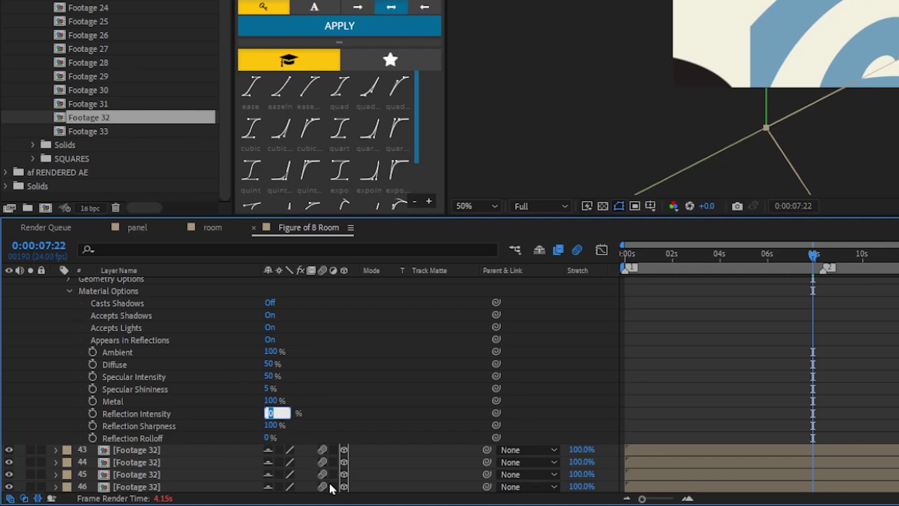
type("30")
key("Return")
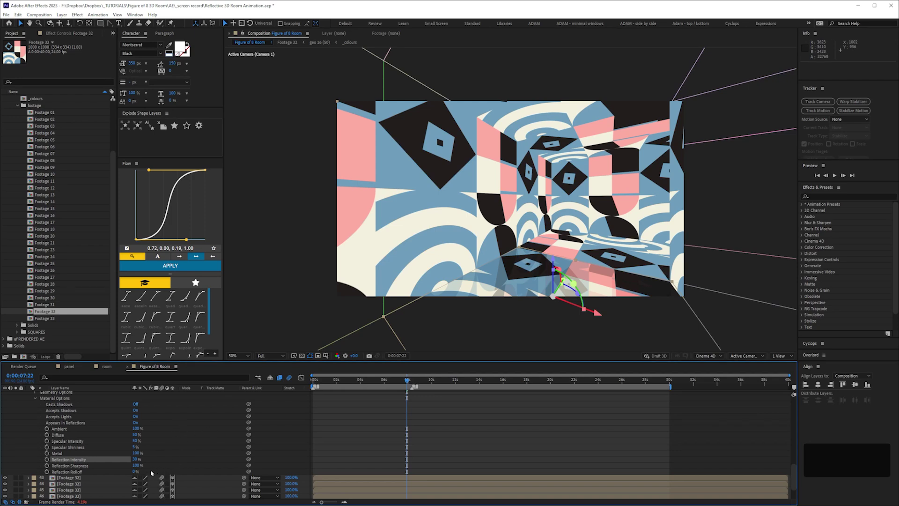
left_click(138, 466)
type("60")
left_click(135, 474)
type("30")
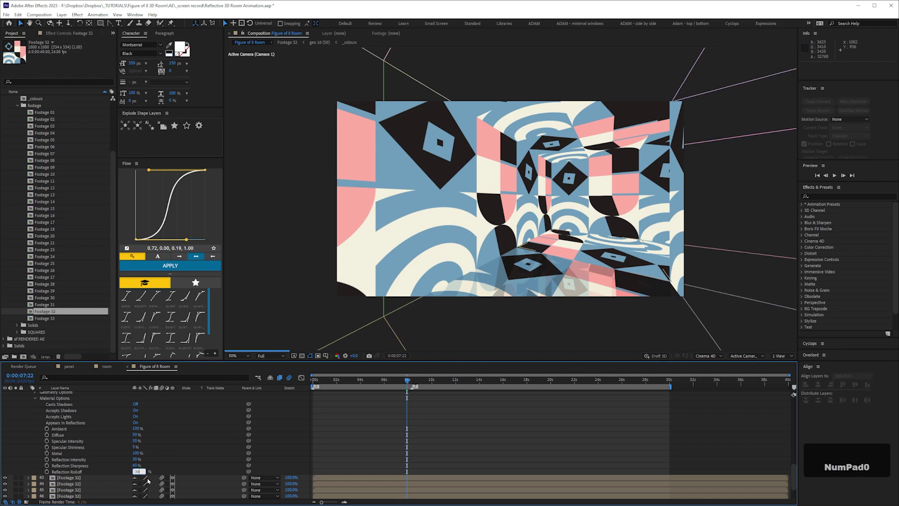
key("Return")
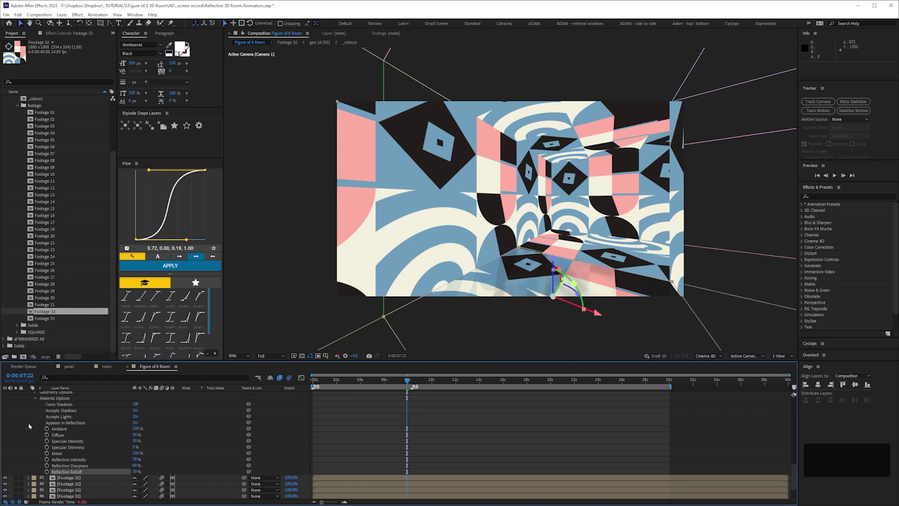
key("space")
scroll(47, 424, "up", 2)
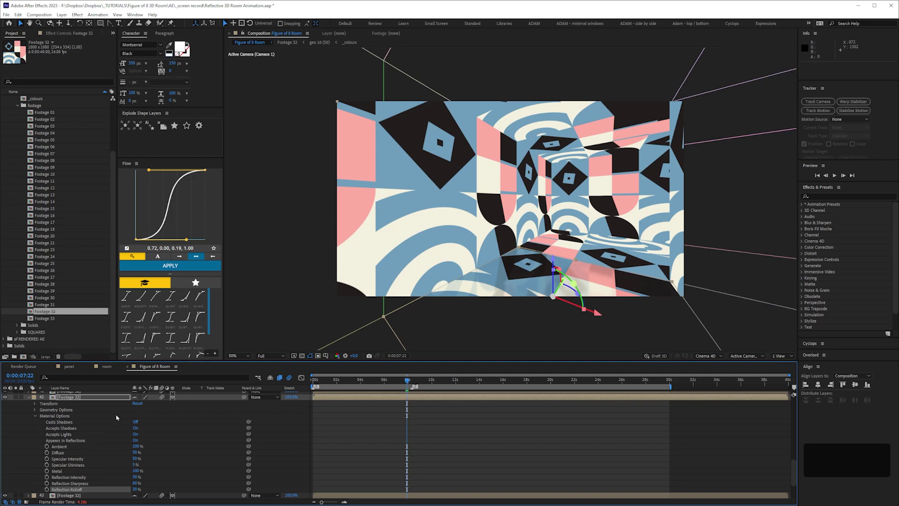
- Copy the panel's Material Options and paste them onto all layers in the comp
left_click(62, 417)
key("ctrl")
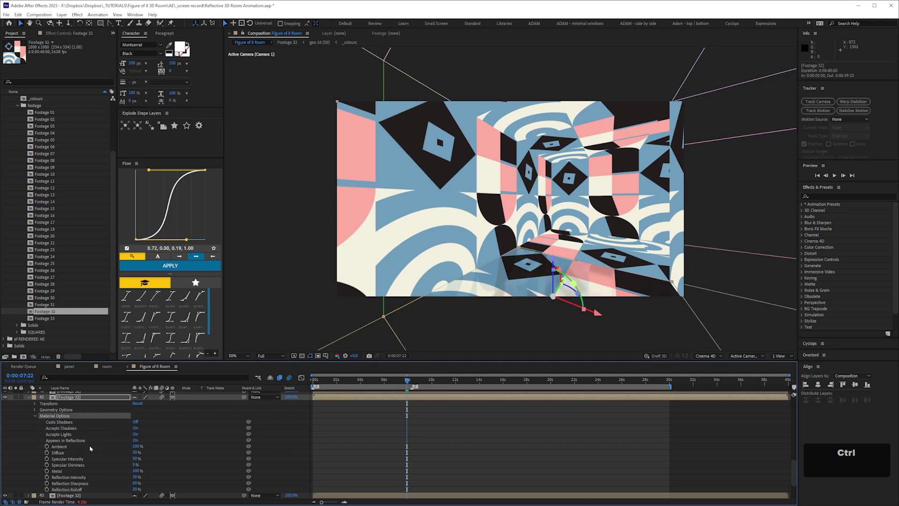
key("ctrl+c")
left_click(29, 397)
key("ctrl+a")
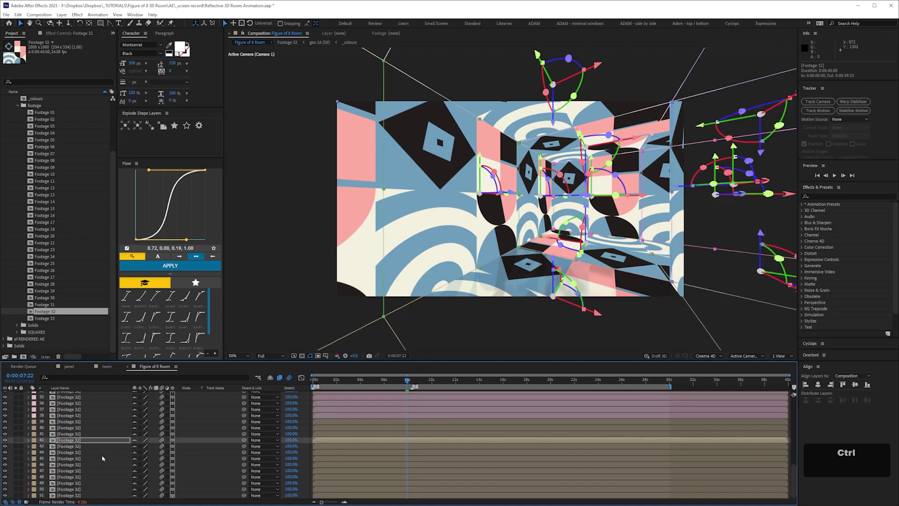
key("ctrl+v")
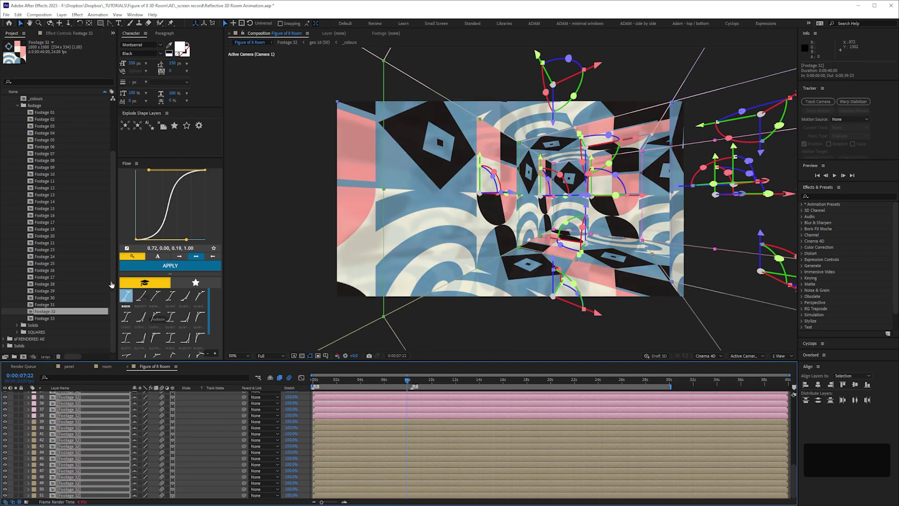
key("Up")
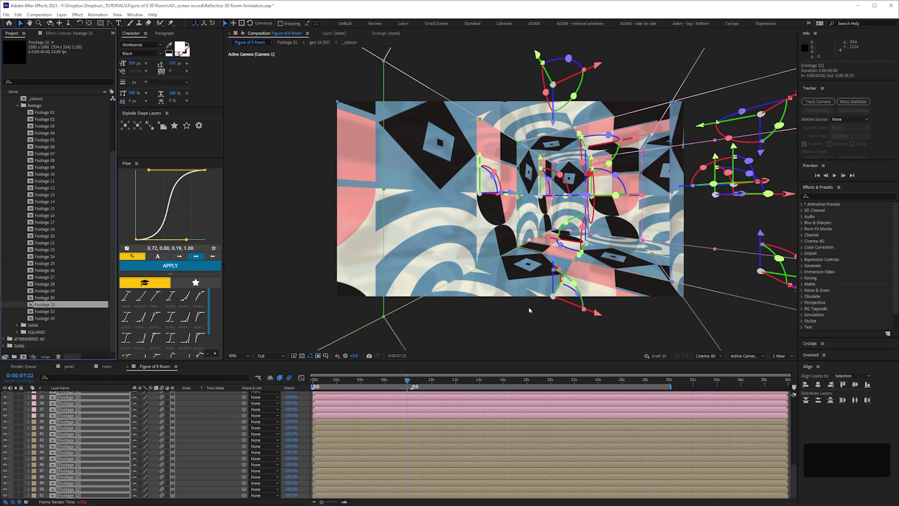
- Preview Footage 31, then Alt-drag it onto the selected layers to replace their source
left_click(61, 299)
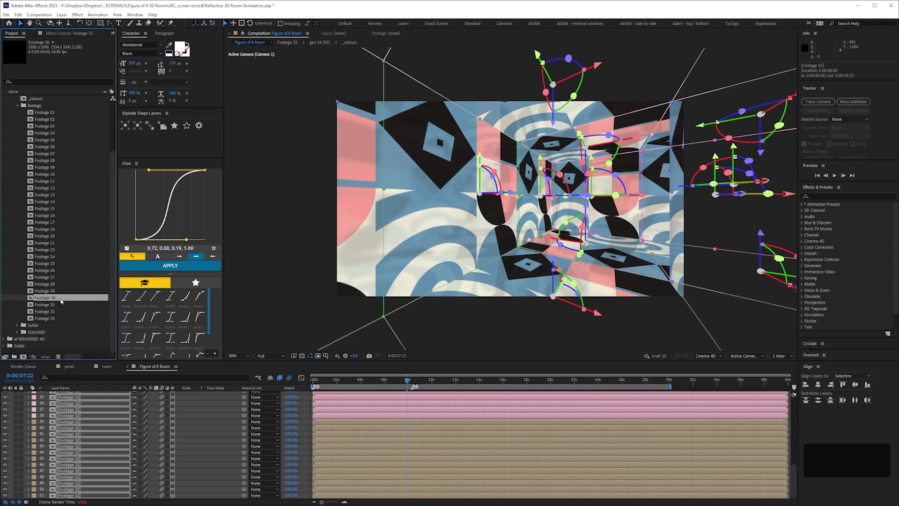
left_click(62, 305)
double_click(52, 305)
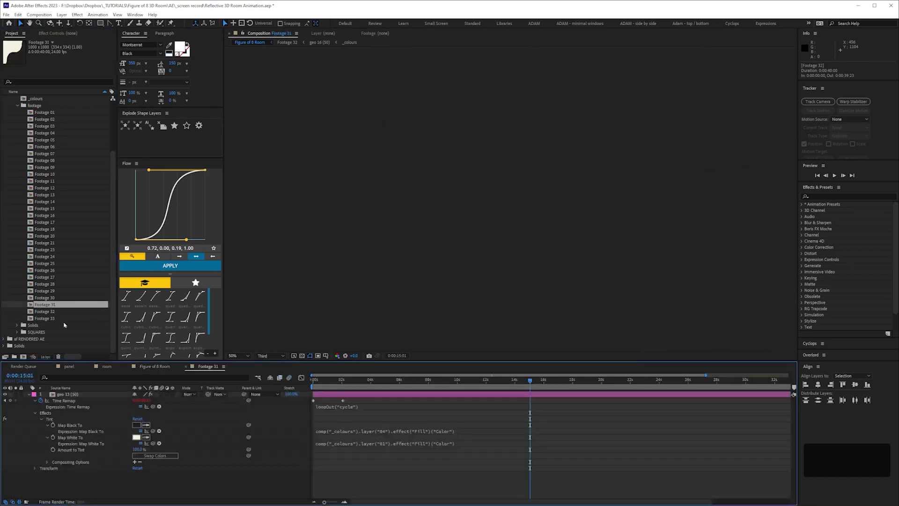
left_click(186, 367)
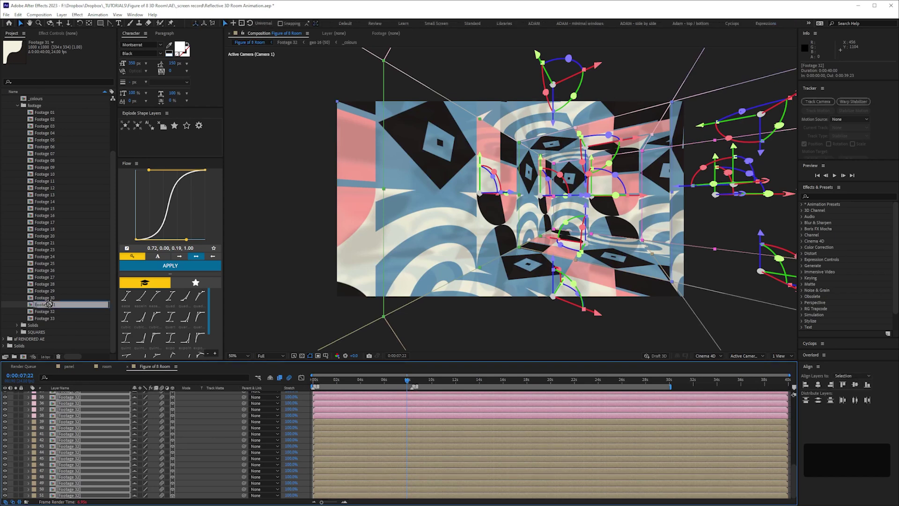
left_click_drag(49, 305, 78, 445)
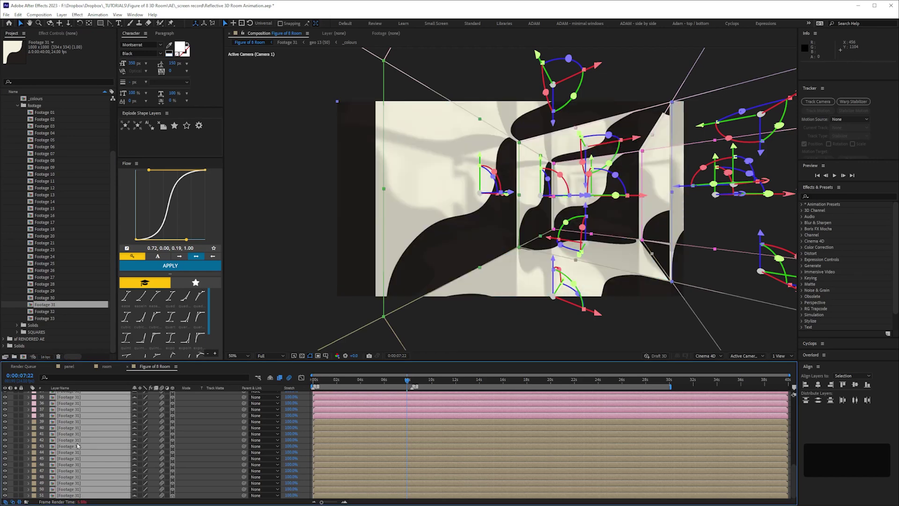
key("ctrl+shift+a")
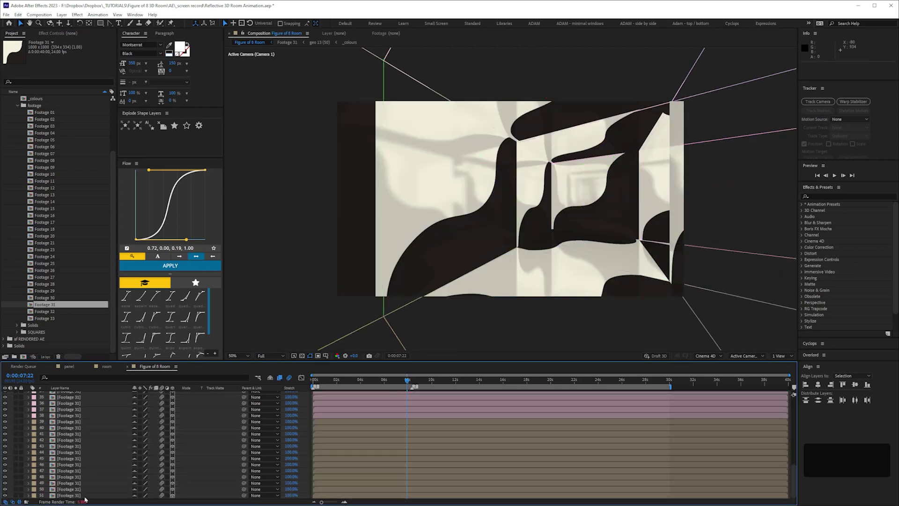
key("ctrl+equal")
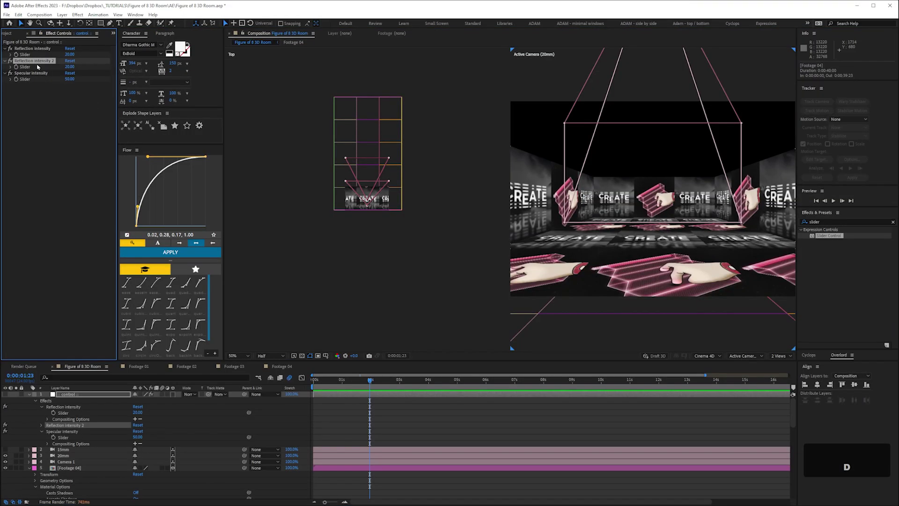
- Duplicate the control-layer slider into Reflection sharpness at 85 and Reflection rolloff at 10
key("Return")
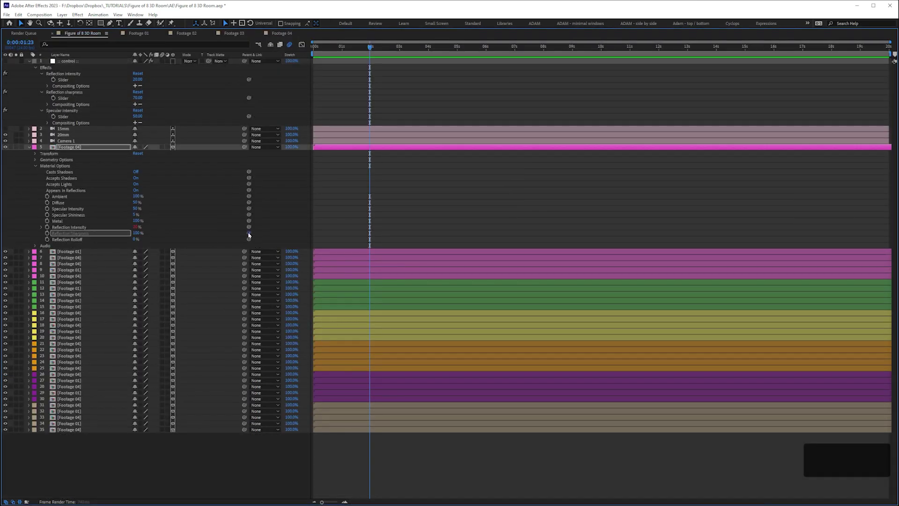
key("Return")
type("Reflection")
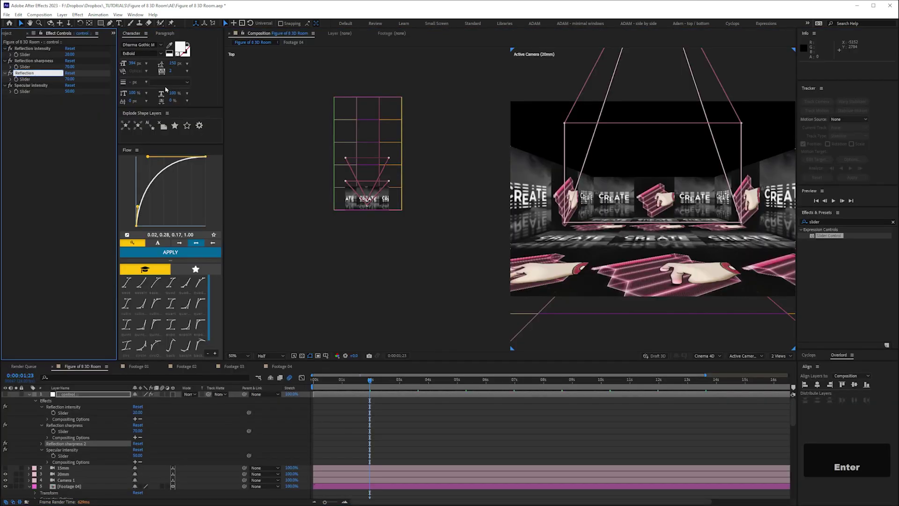
type(" rolloff")
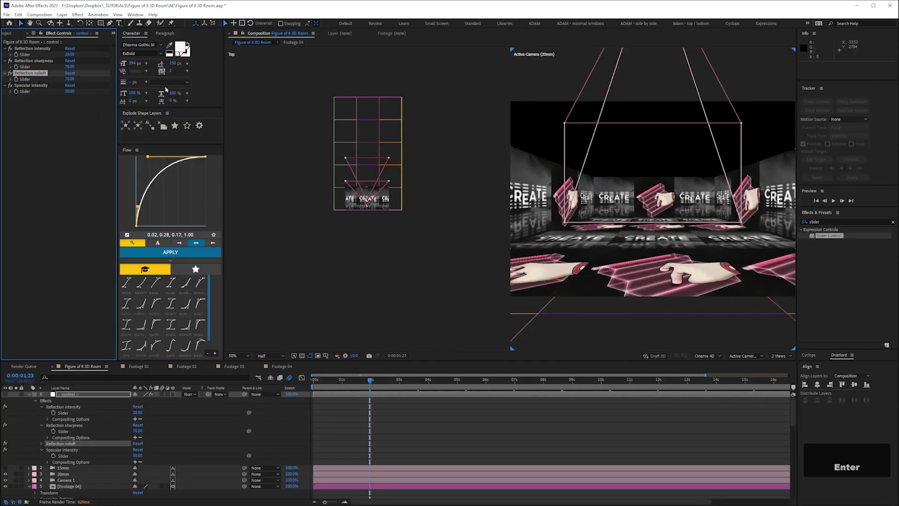
key("Return")
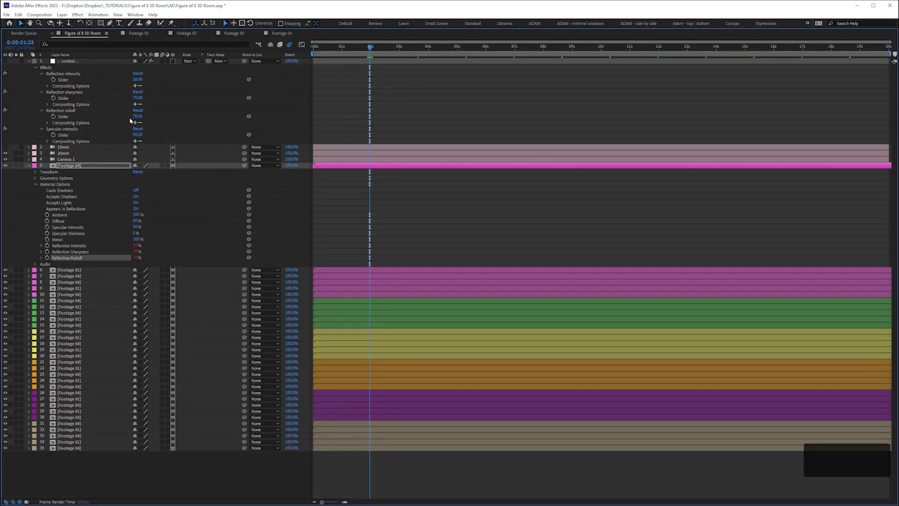
left_click(137, 116)
type("10")
key("Return")
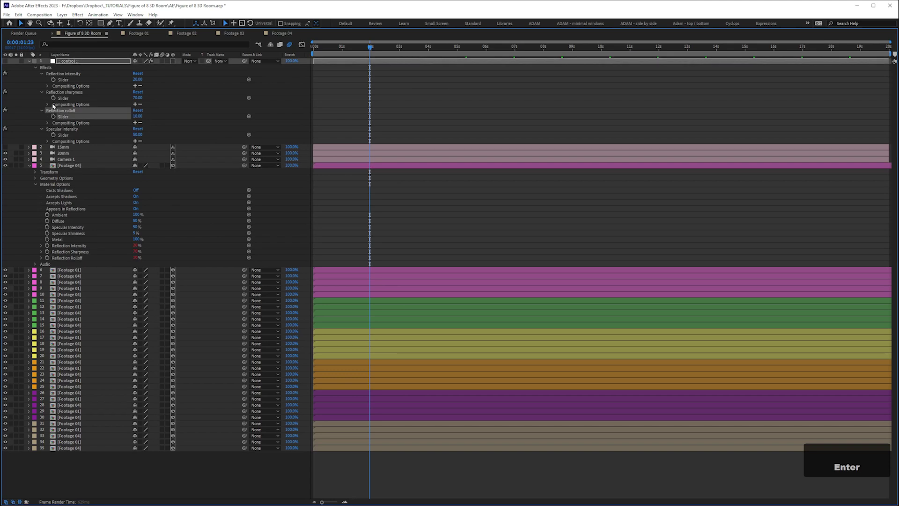
left_click(137, 97)
type("85")
key("Return")
left_click(61, 215)
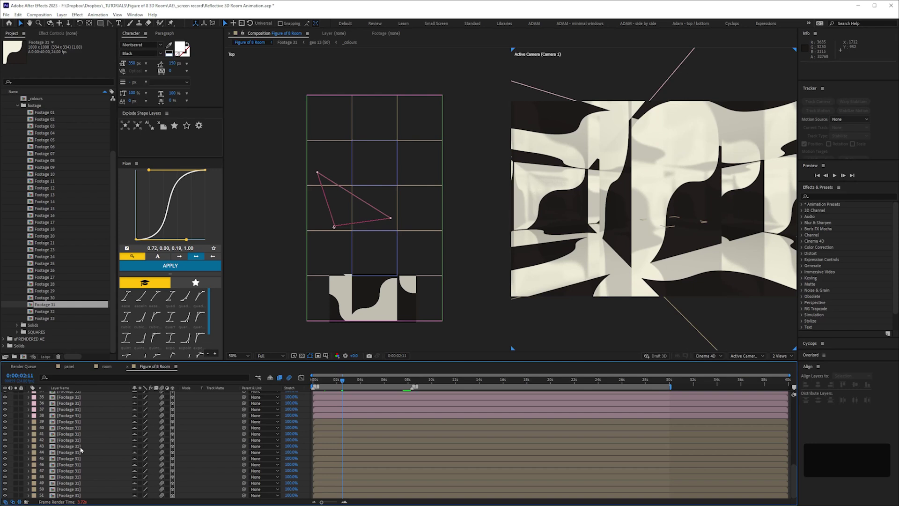
- Set the Figure of 8 Room's 3D renderer to Classic 3D in Composition Settings
key("ctrl")
key("ctrl+k")
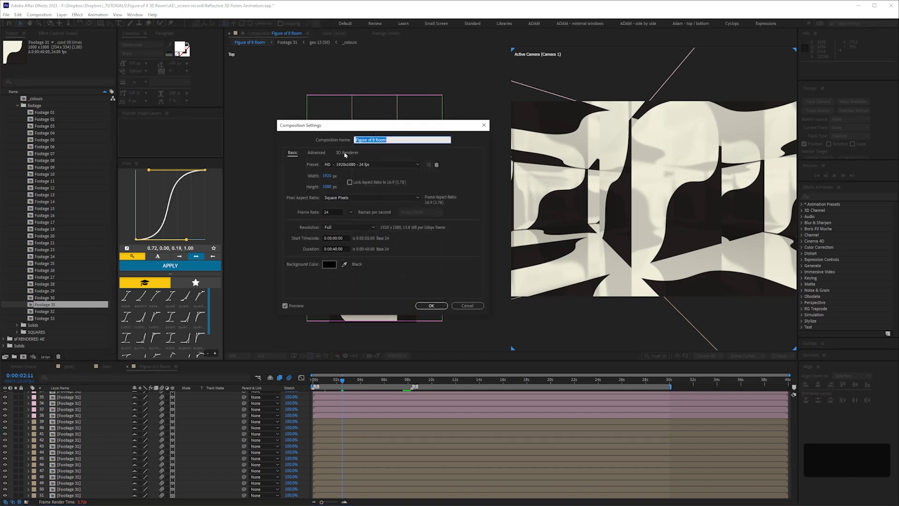
left_click(345, 153)
left_click(331, 187)
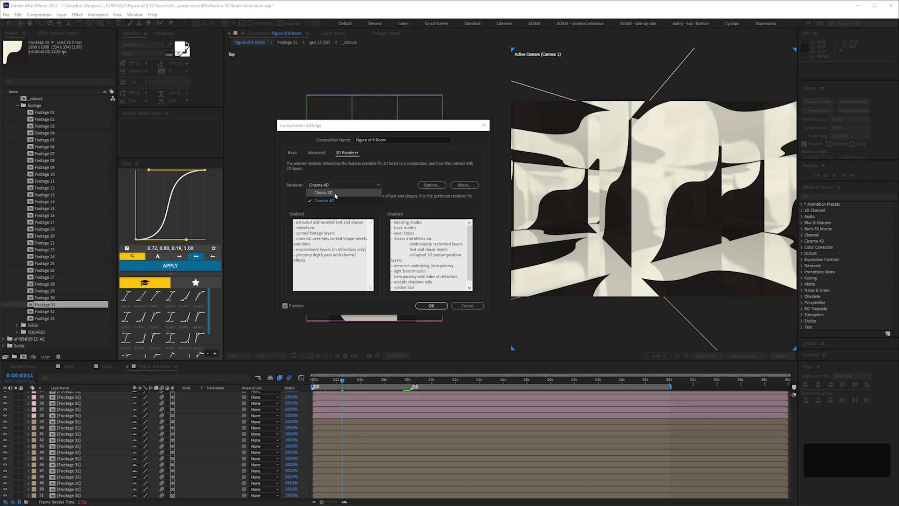
left_click(335, 193)
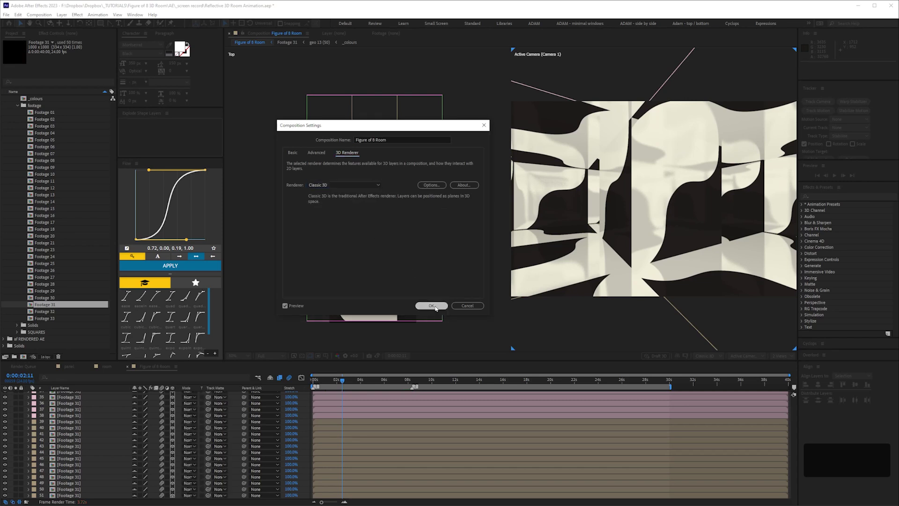
left_click(432, 305)
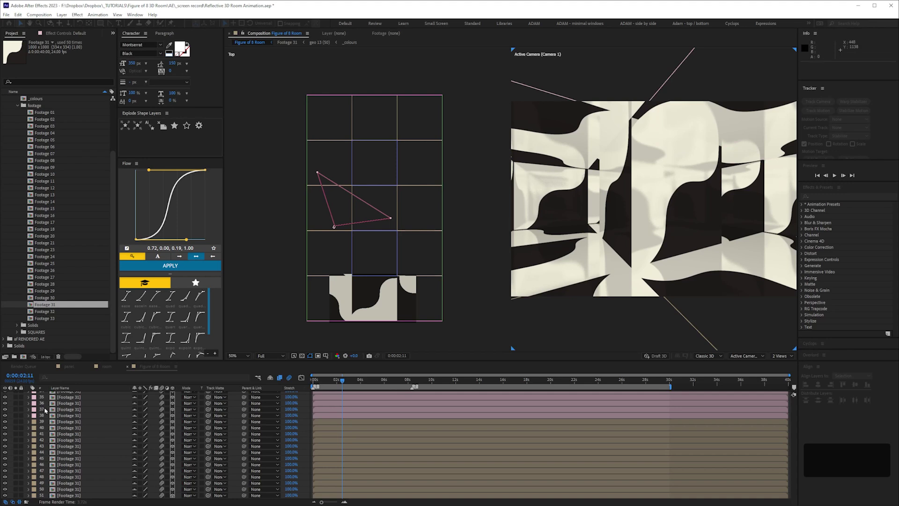
- Turn off the comp's Motion Blur and Frame Blending, and reveal Camera 1's Camera Options
scroll(793, 407, "up", 10)
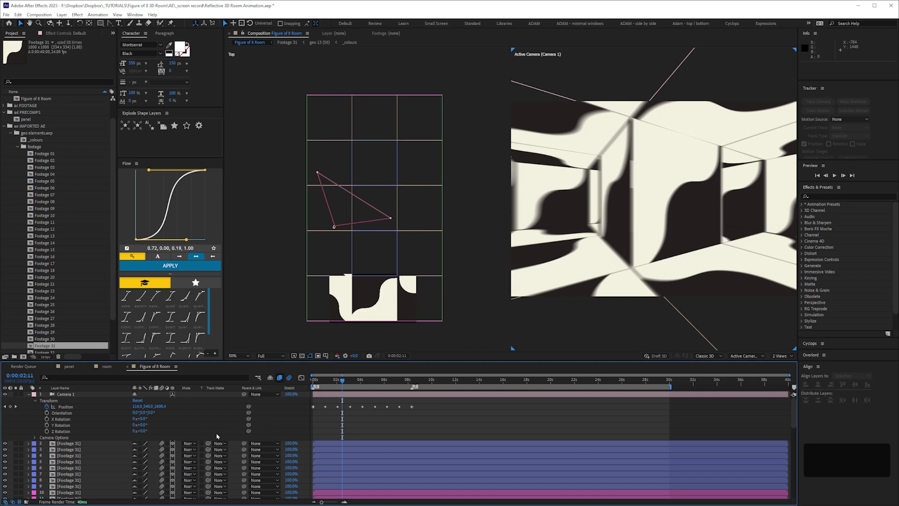
left_click(289, 377)
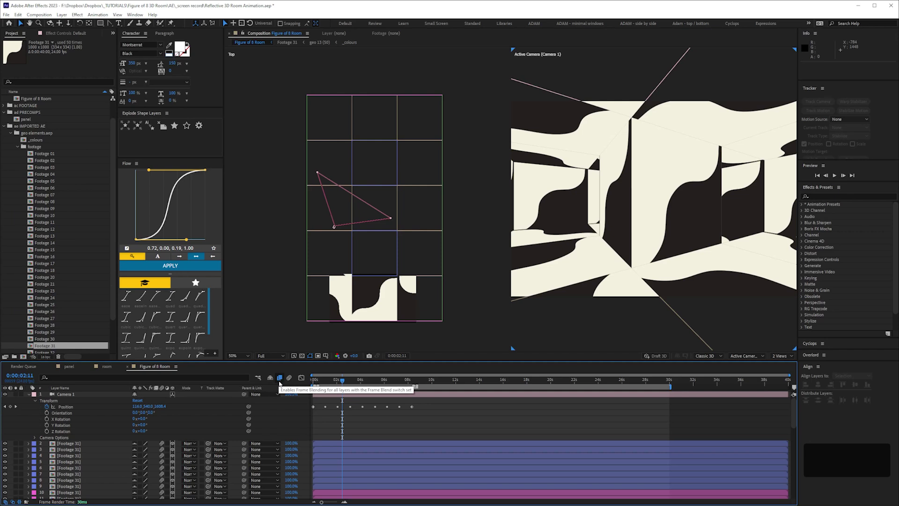
left_click(280, 378)
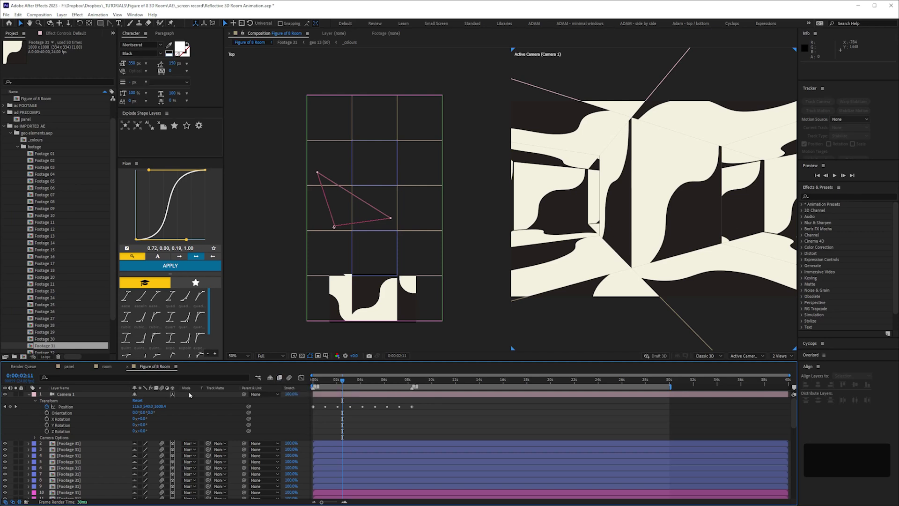
left_click(70, 396)
left_click(34, 438)
- Set Camera 1's Aperture to 100 pixels and Blur Level to 200%
scroll(191, 429, "down", 2)
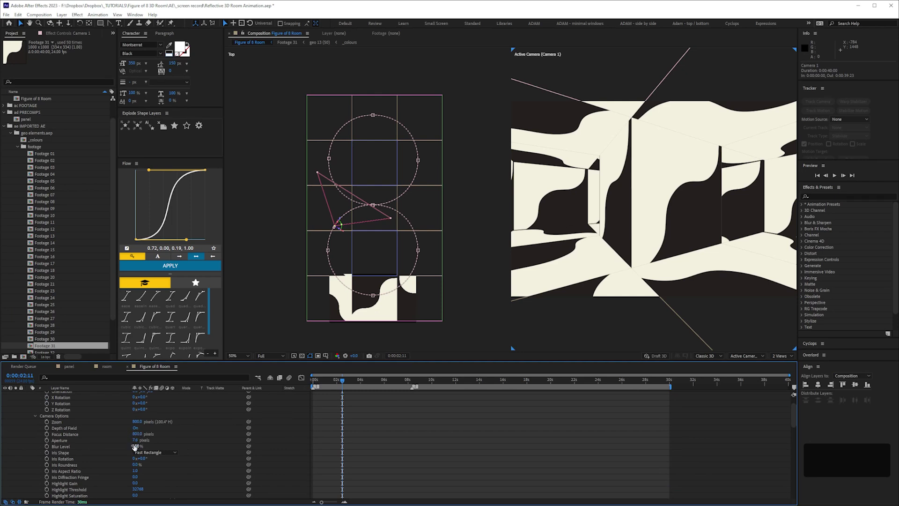
left_click_drag(136, 442, 140, 443)
left_click(138, 440)
type("10")
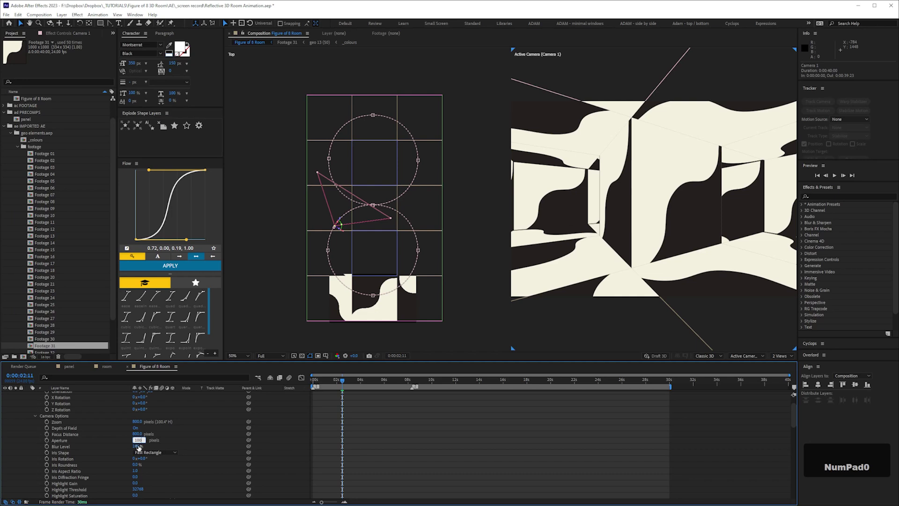
type("0")
key("Return")
left_click(138, 446)
type("200")
key("Return")
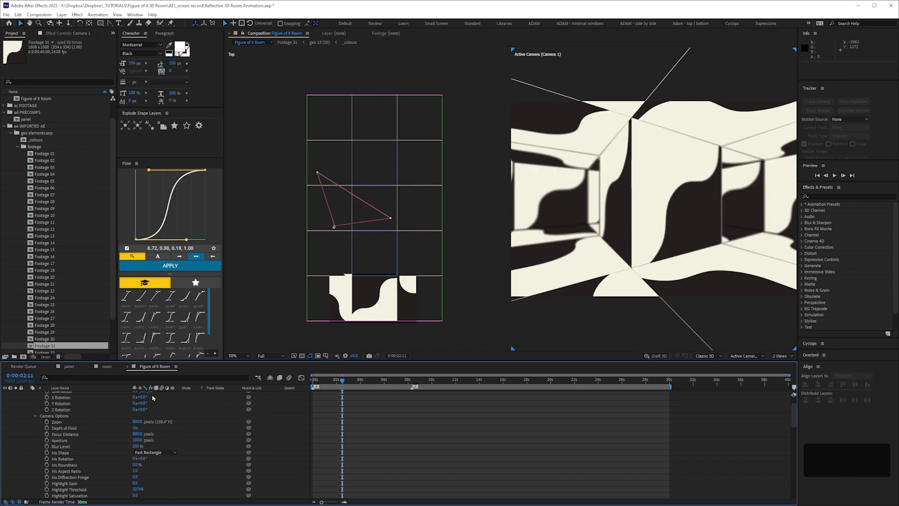
- Switch the comp's 3D renderer to Cinema 4D and enable motion blur
key("ctrl+k")
left_click(347, 153)
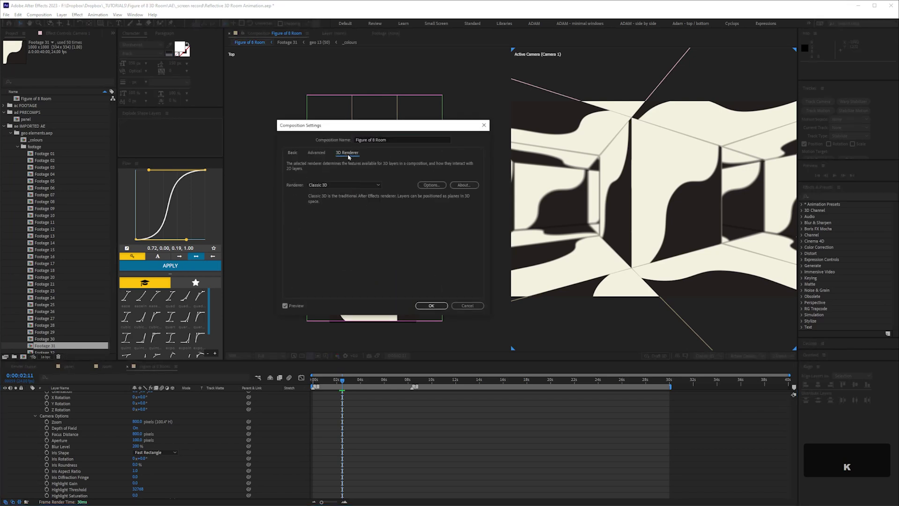
left_click(323, 185)
left_click(330, 202)
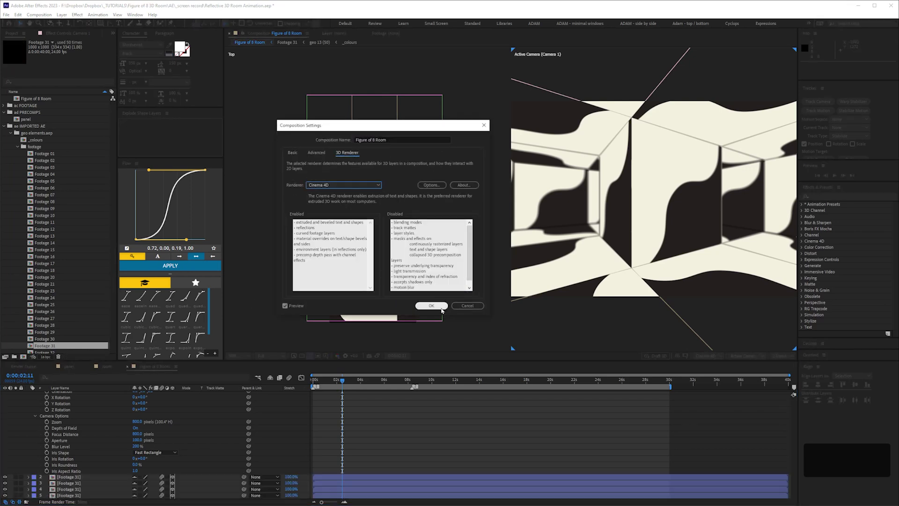
left_click(440, 308)
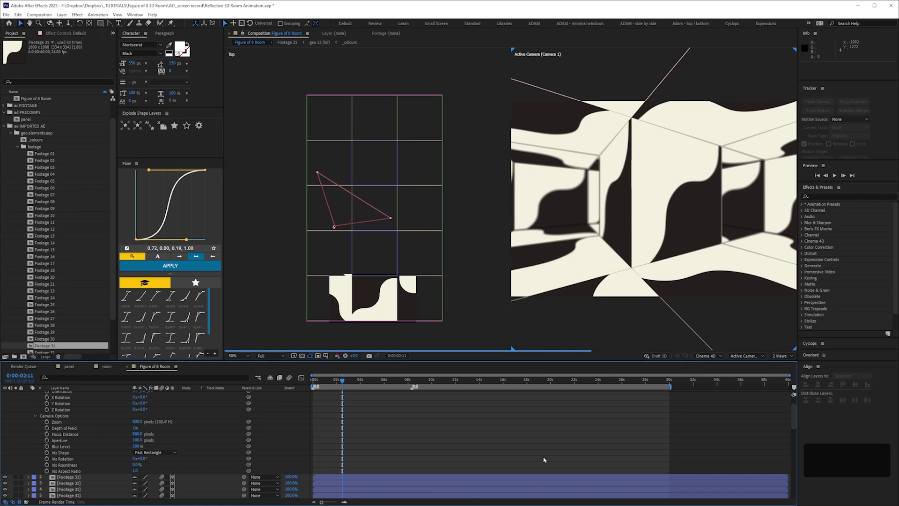
left_click(290, 379)
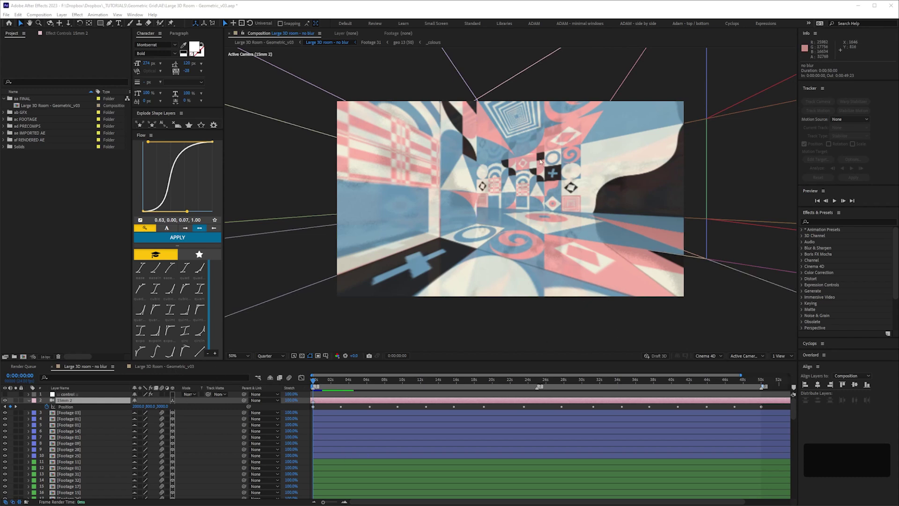
- Open the Large 3D Room - Geometric_v03 comp, scrub the camera move, and toggle Pixel Motion Blur off and on
left_click(164, 367)
left_click(97, 401)
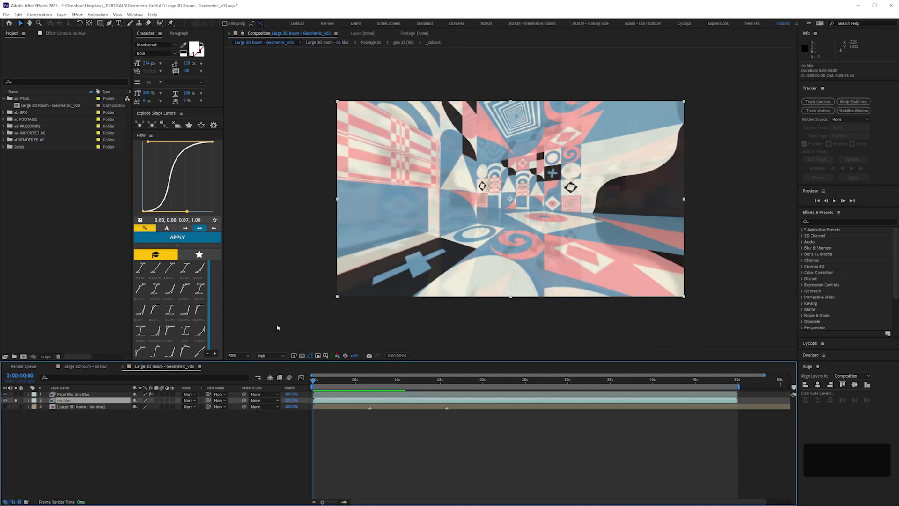
left_click_drag(327, 383, 449, 383)
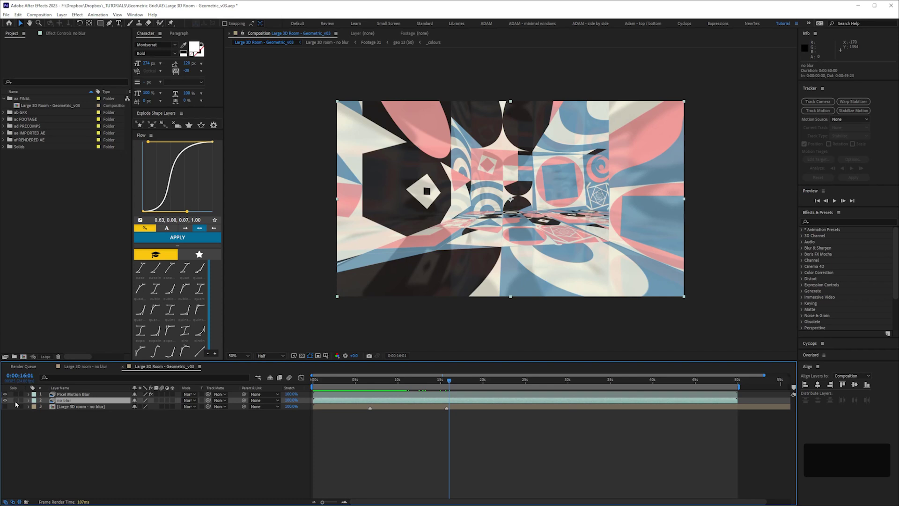
left_click(72, 394)
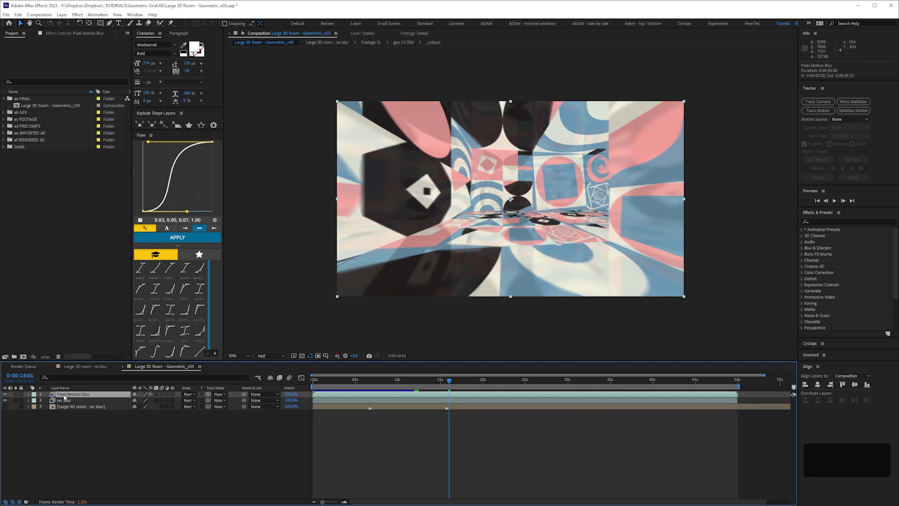
left_click(5, 395)
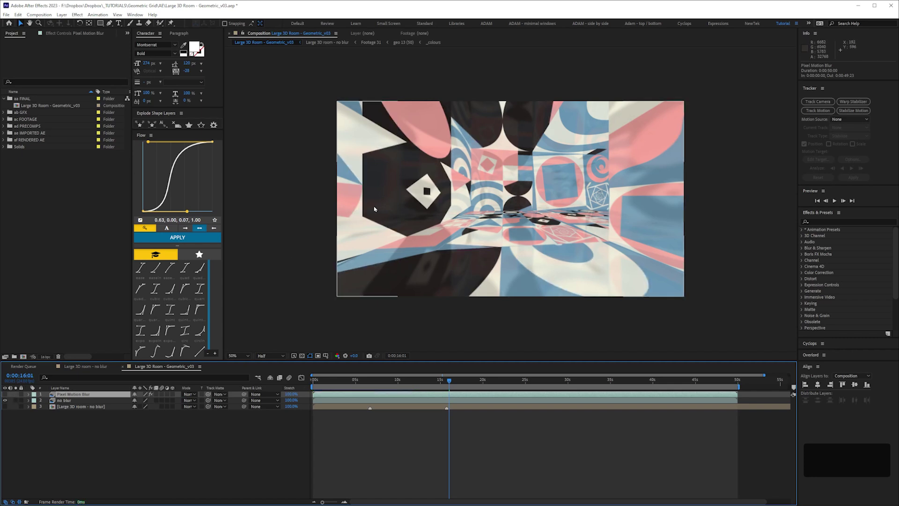
left_click(4, 395)
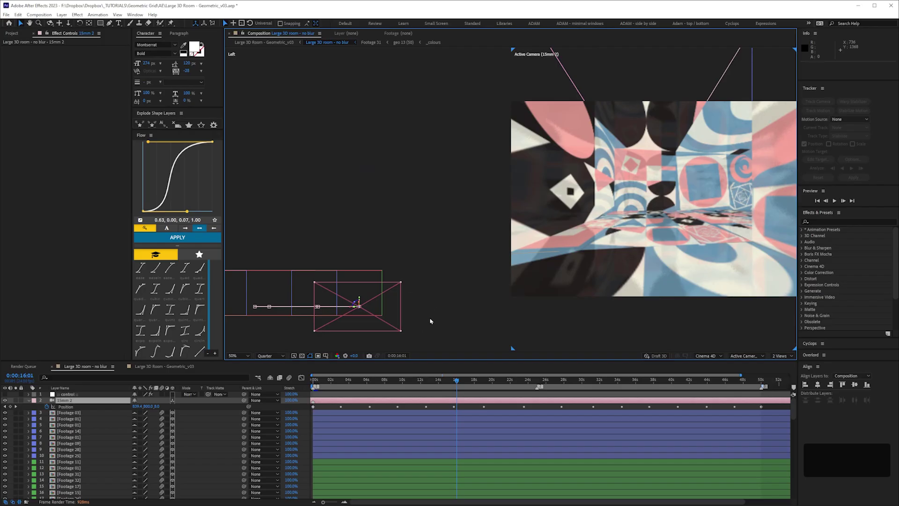
key("space")
- Offset all of the 15mm 2 camera's Position keyframes vertically and tilt X Rotation to 10°
left_click_drag(432, 305, 470, 230)
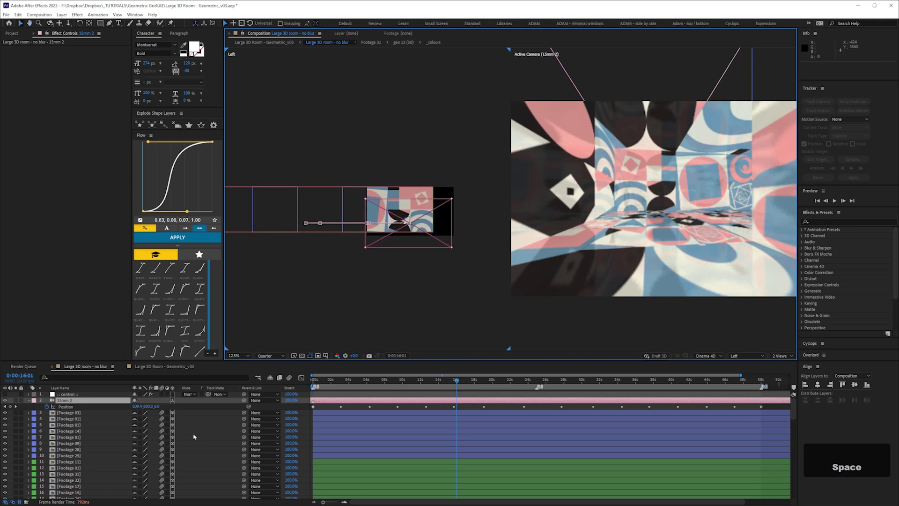
left_click(279, 383)
key("Home")
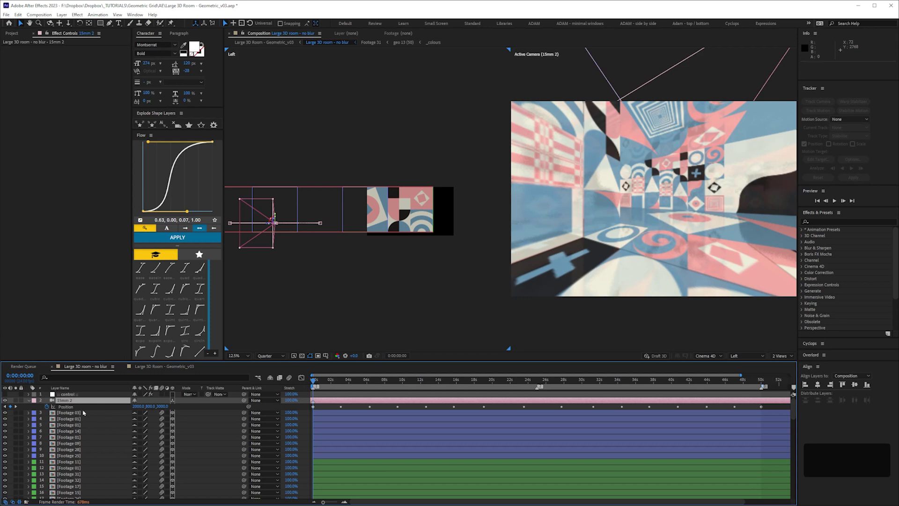
left_click(66, 407)
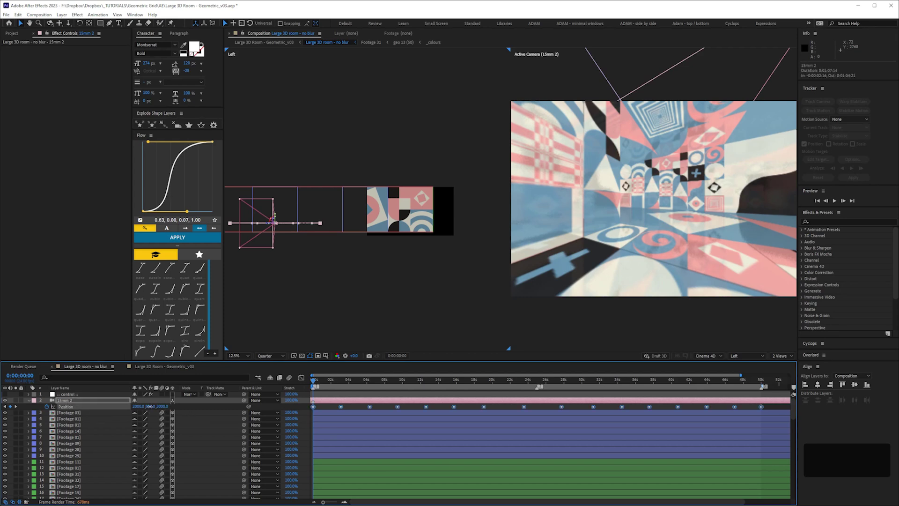
mouse_move(149, 407)
left_mouse_down()
mouse_move(93, 411)
mouse_move(155, 391)
left_mouse_up()
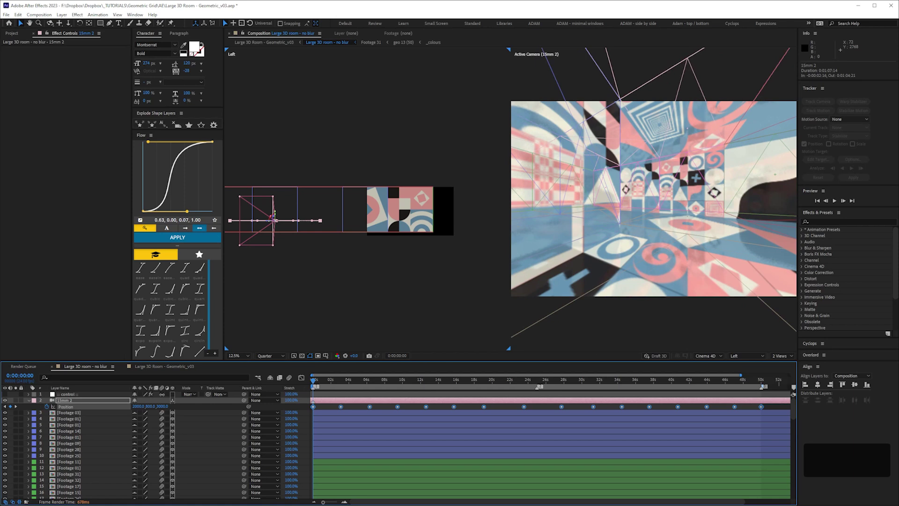
left_click(153, 406)
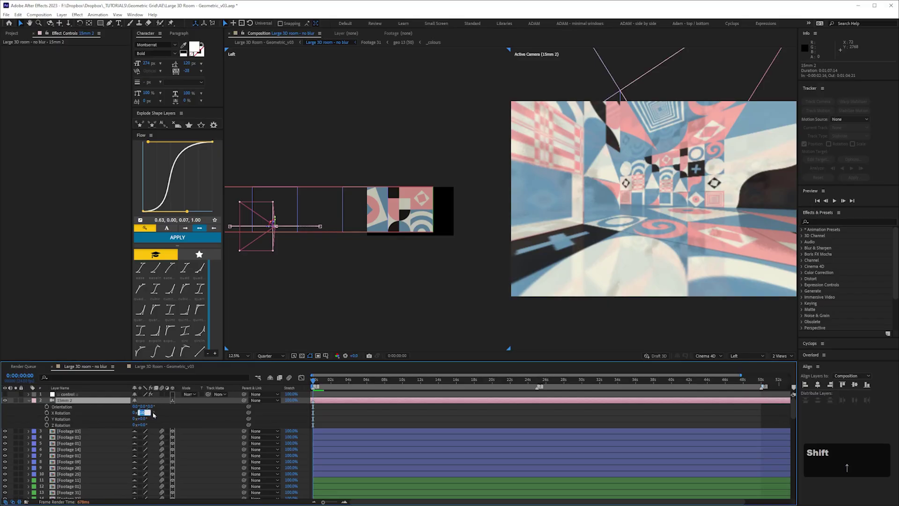
left_click_drag(142, 414, 150, 413)
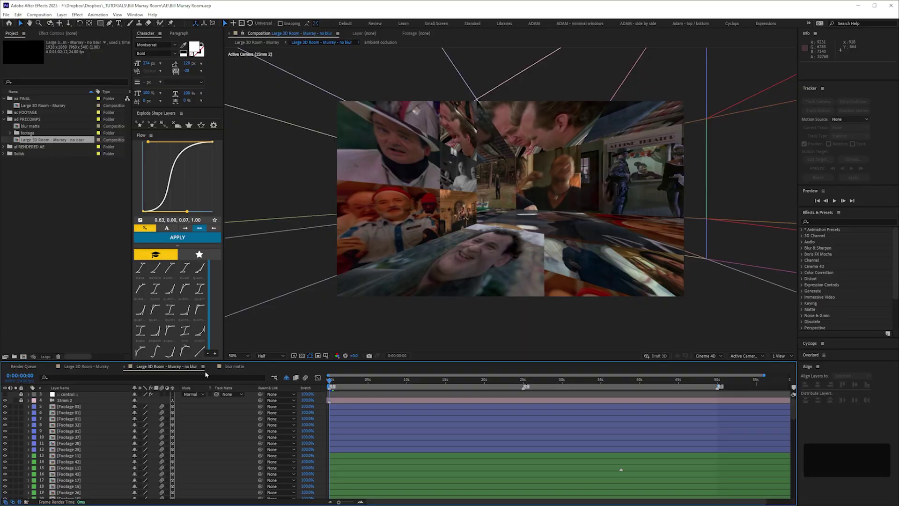
- Preview the blur matte comp's grayscale depth matte through the 15mm 2 camera at several frames
left_click(235, 367)
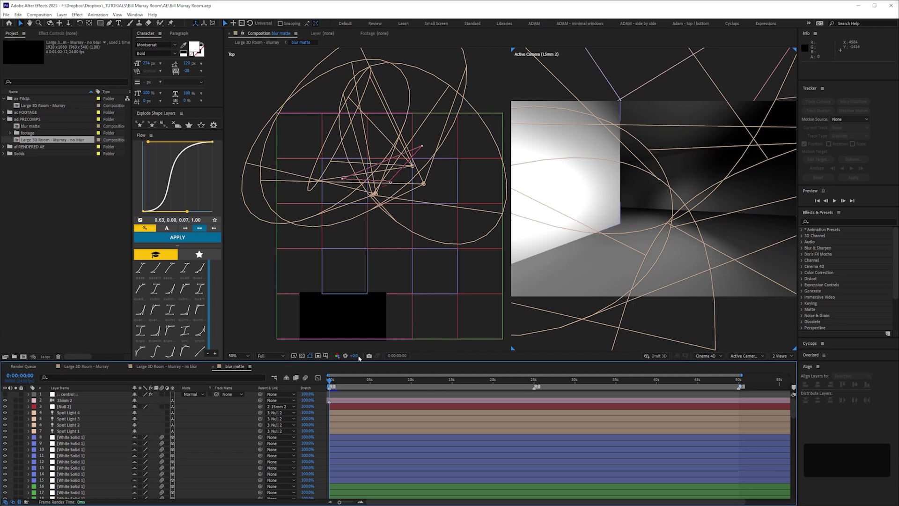
left_click(443, 164)
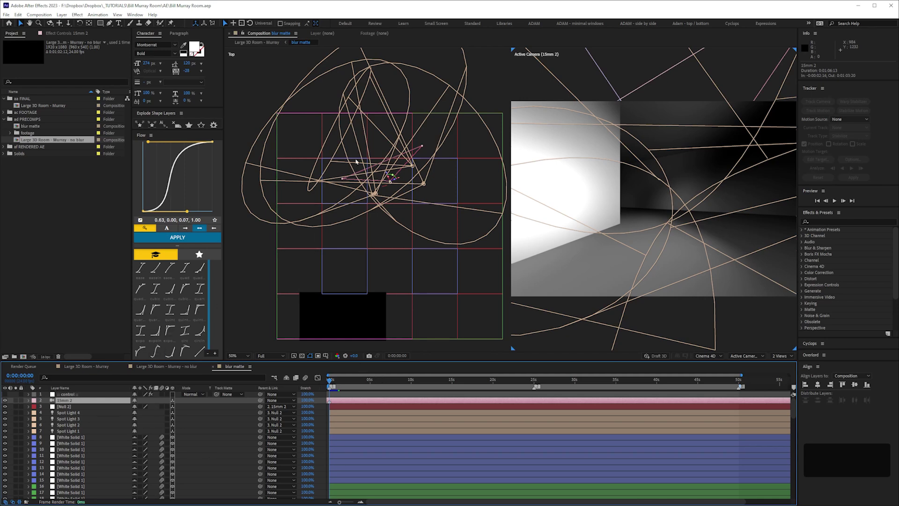
left_click_drag(338, 384, 418, 380)
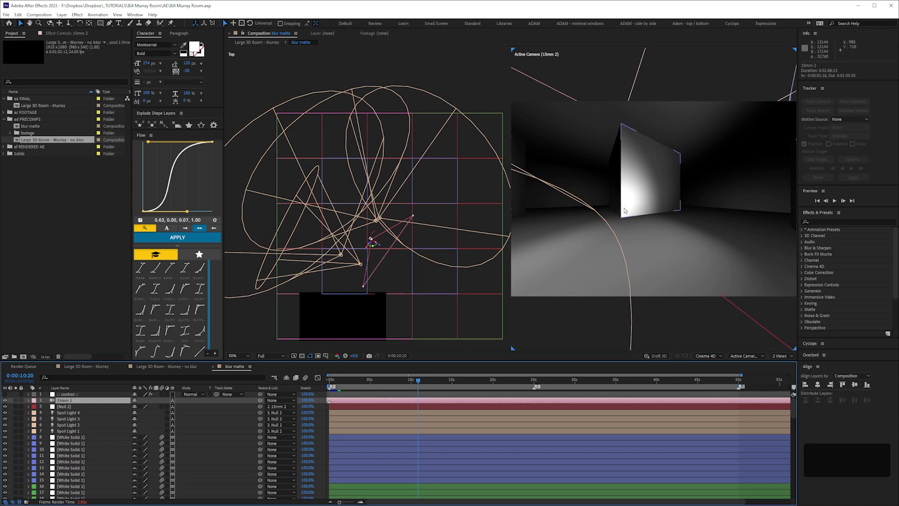
left_click(475, 380)
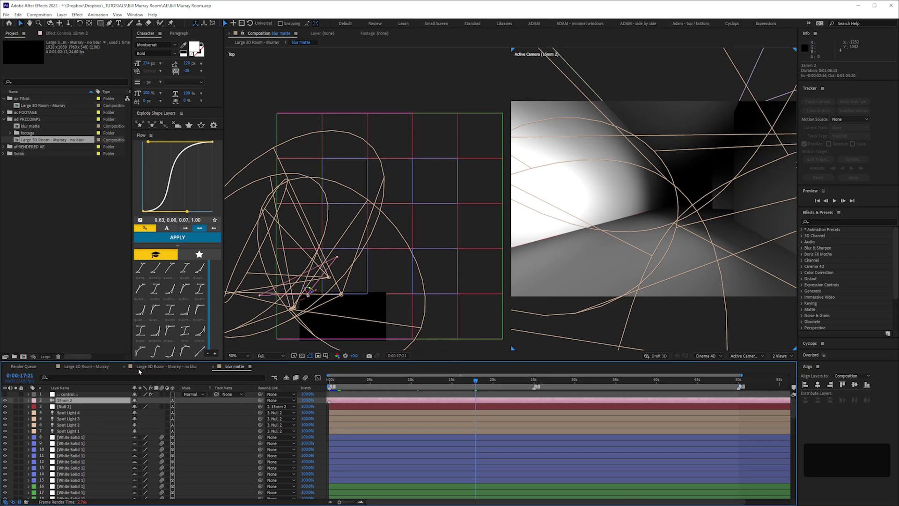
- In the Large 3D Room - Murray comp, display the Compound Blur layer's effect settings
left_click(157, 367)
left_click(97, 367)
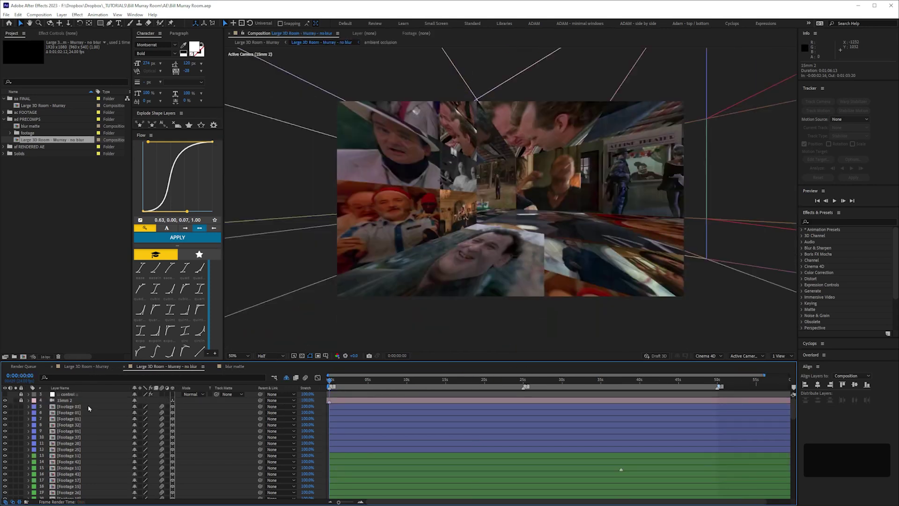
left_click(89, 431)
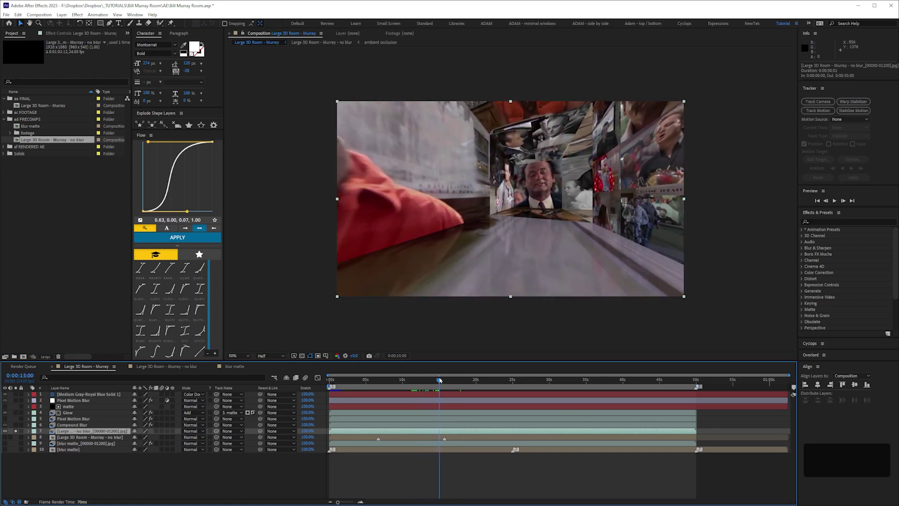
left_click(75, 424)
left_click(75, 33)
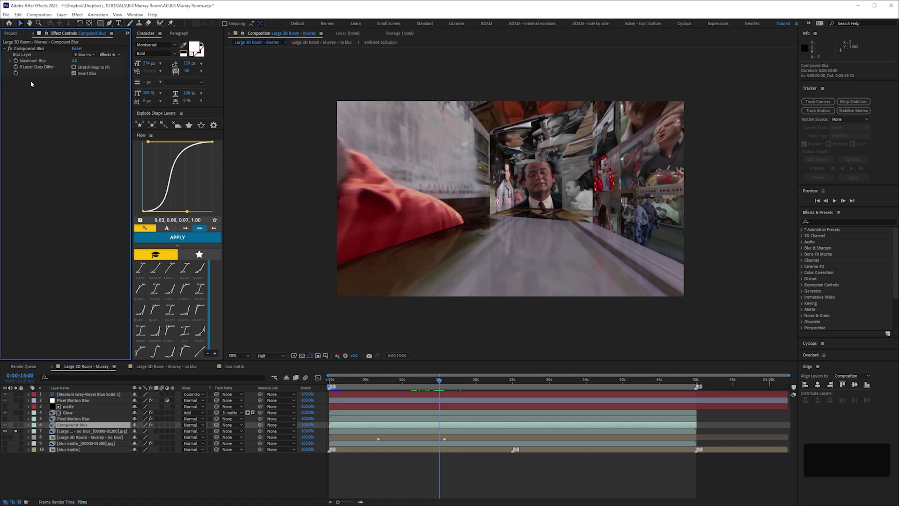
- Solo the blur matte layer to view it alone, then unsolo it
left_click(70, 444)
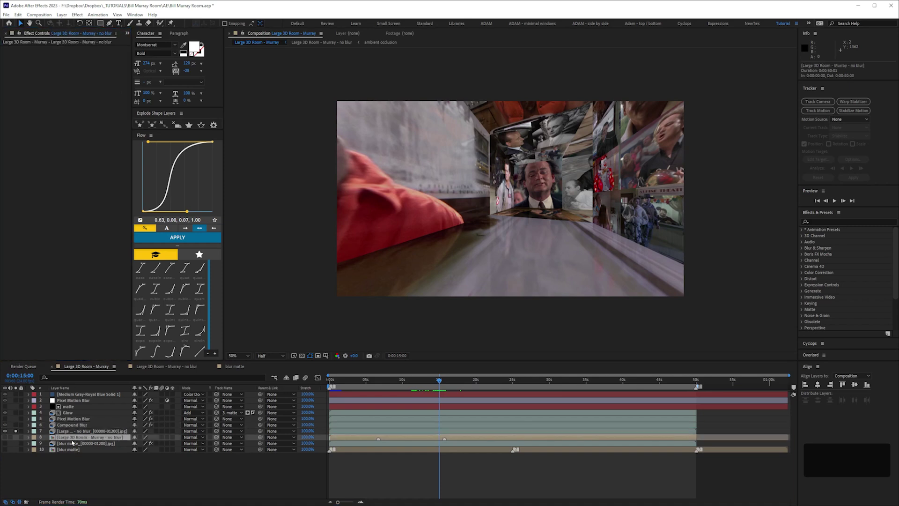
left_click(15, 443, "alt")
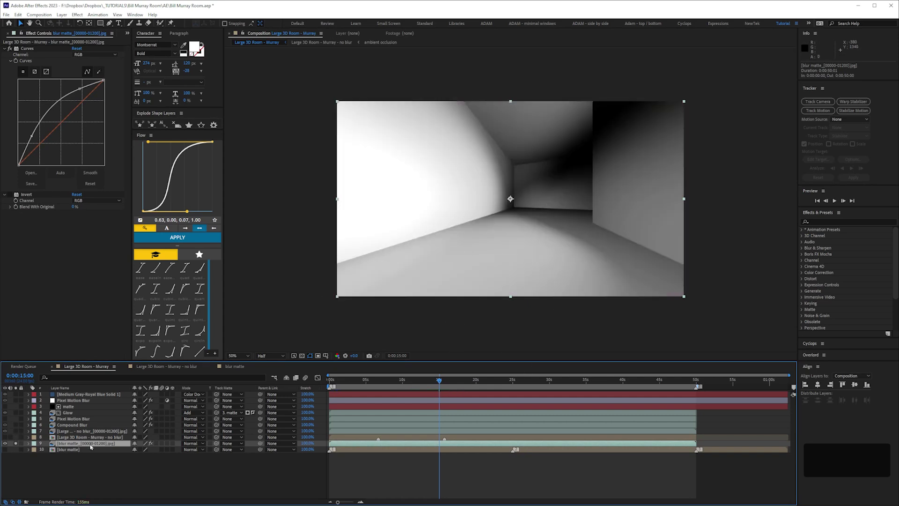
left_click(15, 443)
- Toggle solo on the Compound Blur layer and scrub earlier frames to compare the depth blur
left_click(65, 425)
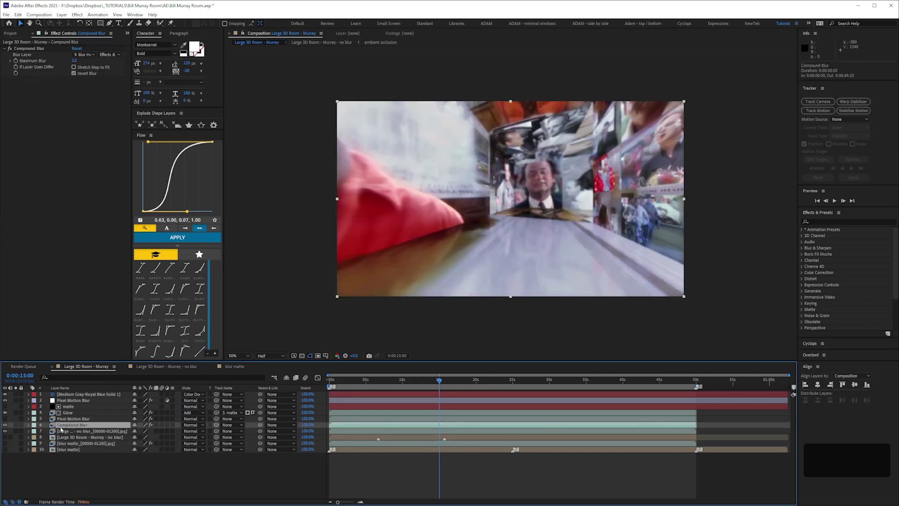
left_click(16, 425)
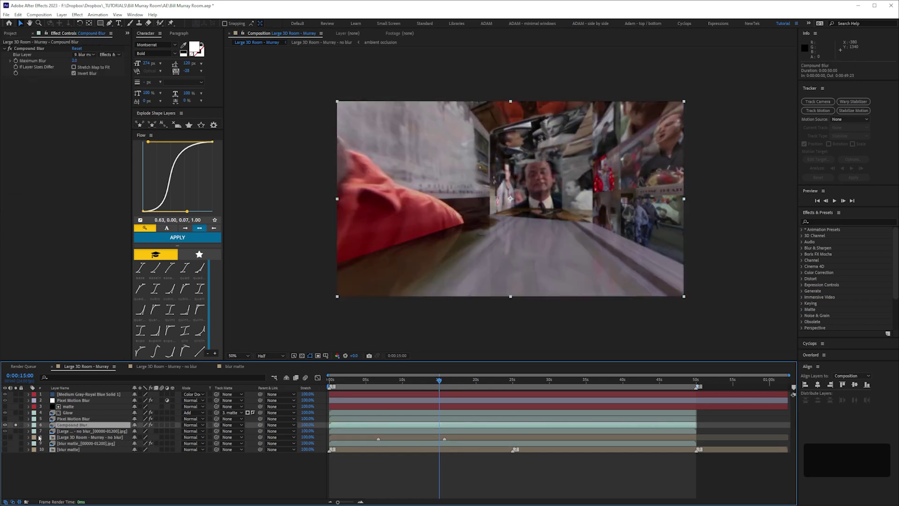
left_click(15, 425)
left_click(411, 380)
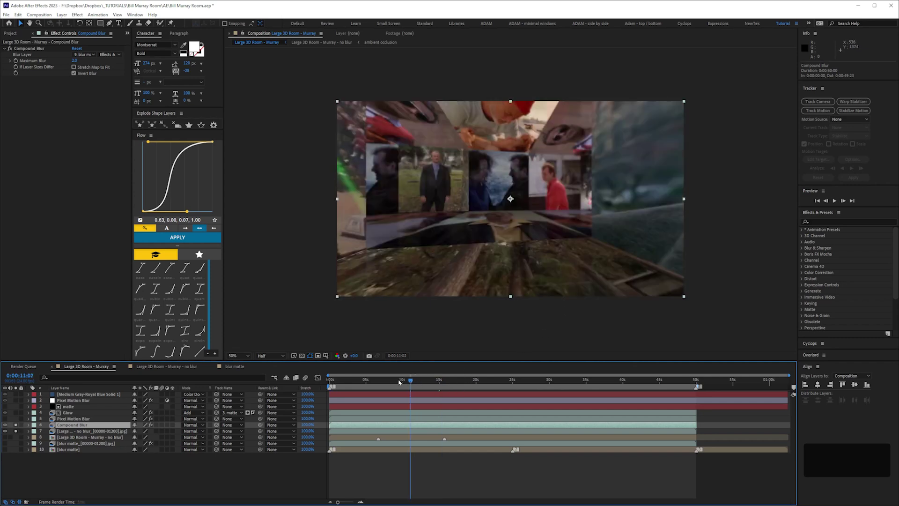
left_click_drag(399, 382, 393, 382)
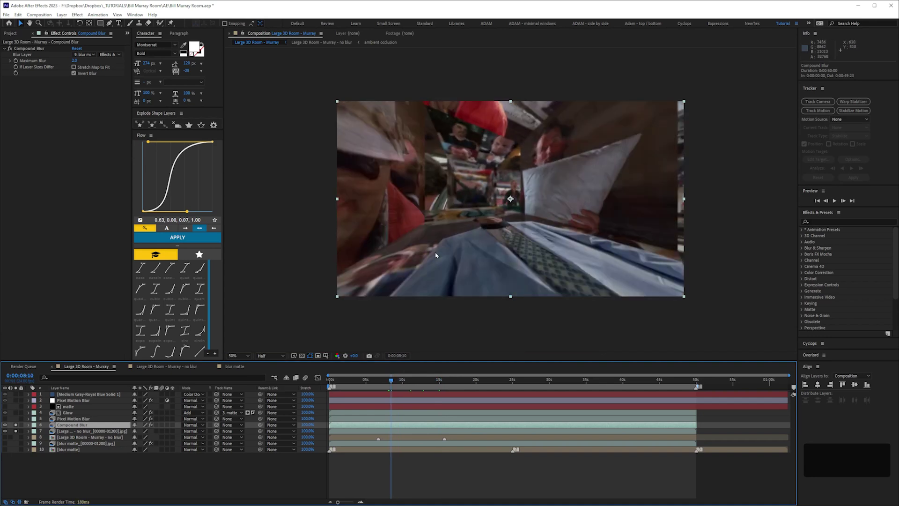
left_click(473, 317)
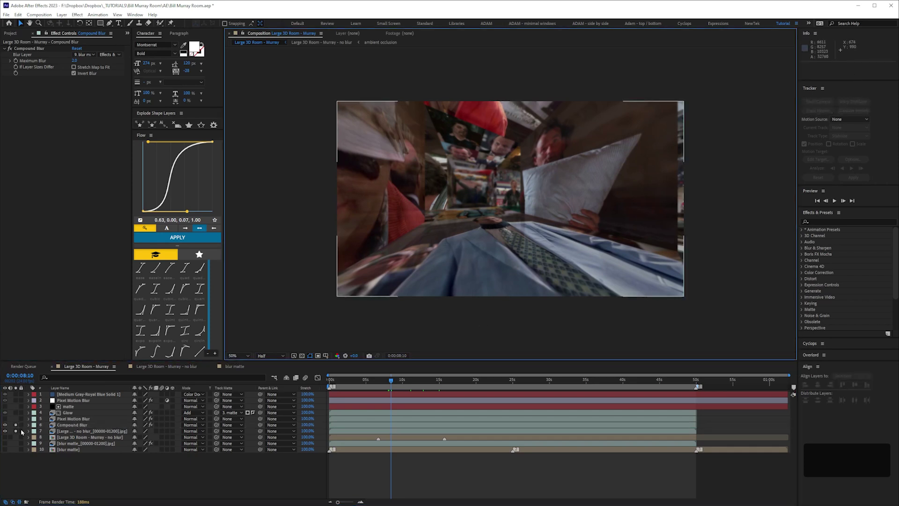